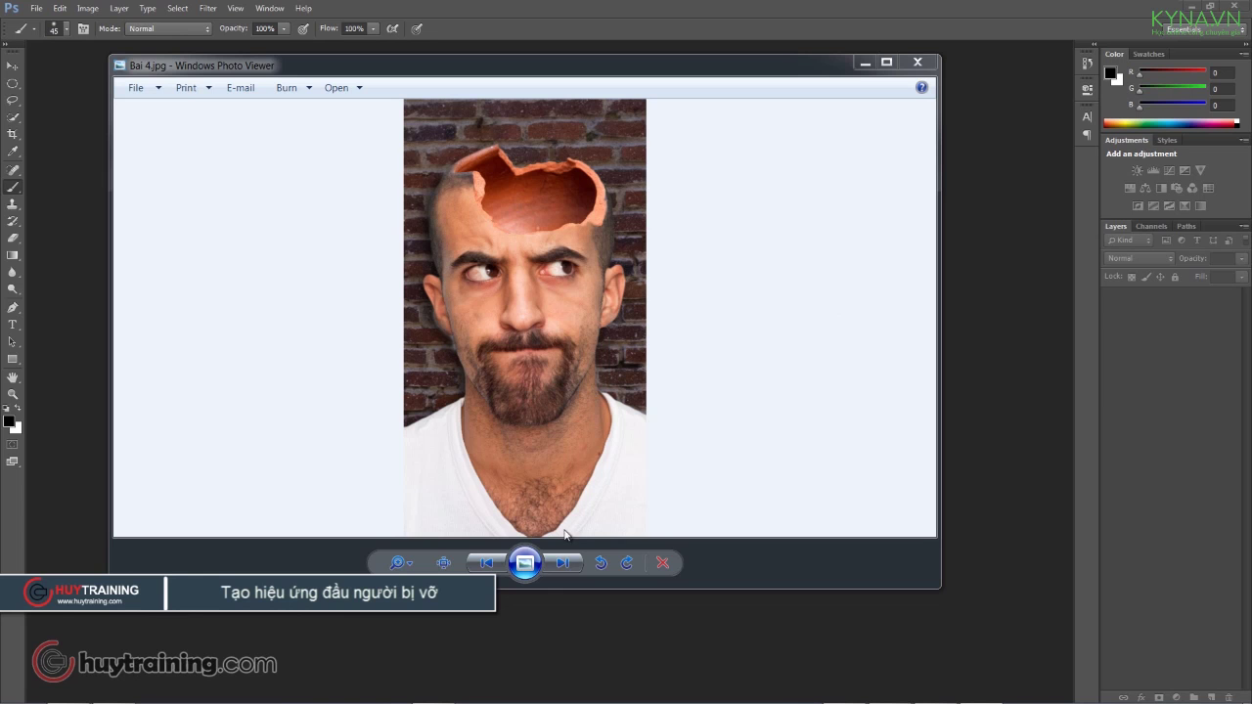
Look through the finished composite and the pot, portrait and brick wall source photos, and close the image viewer.
click(565, 560)
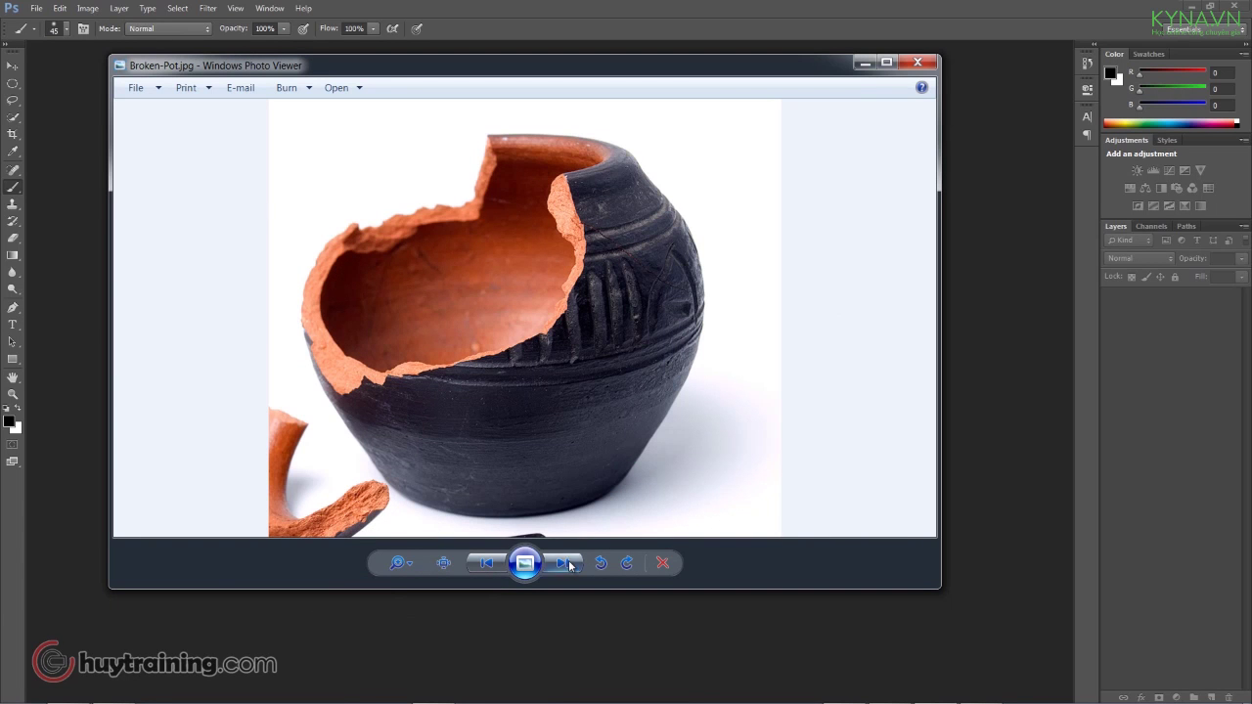
click(566, 564)
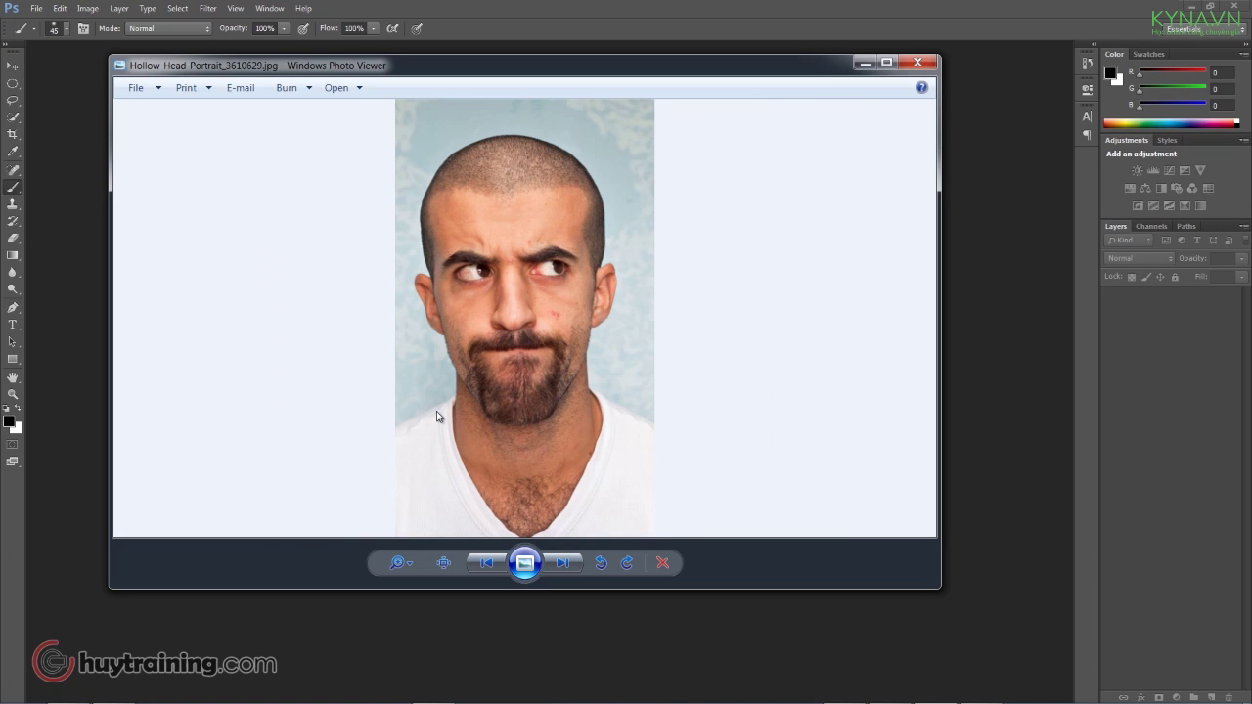
click(565, 563)
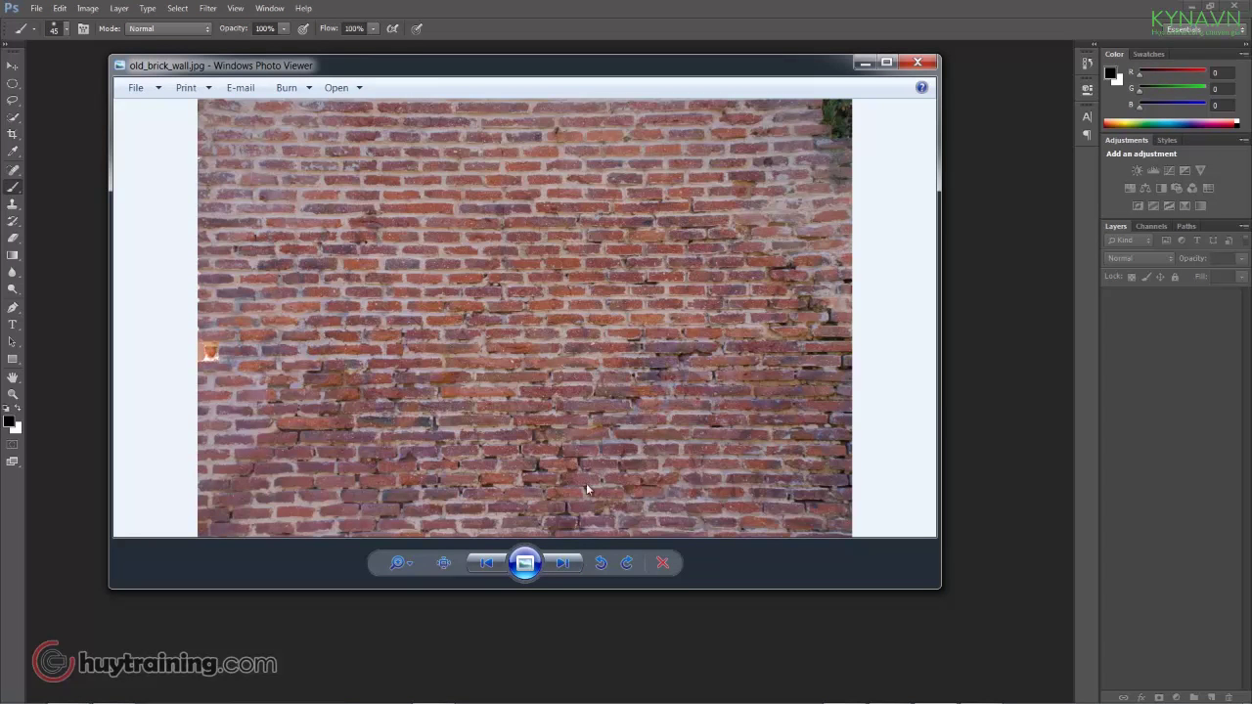
click(564, 564)
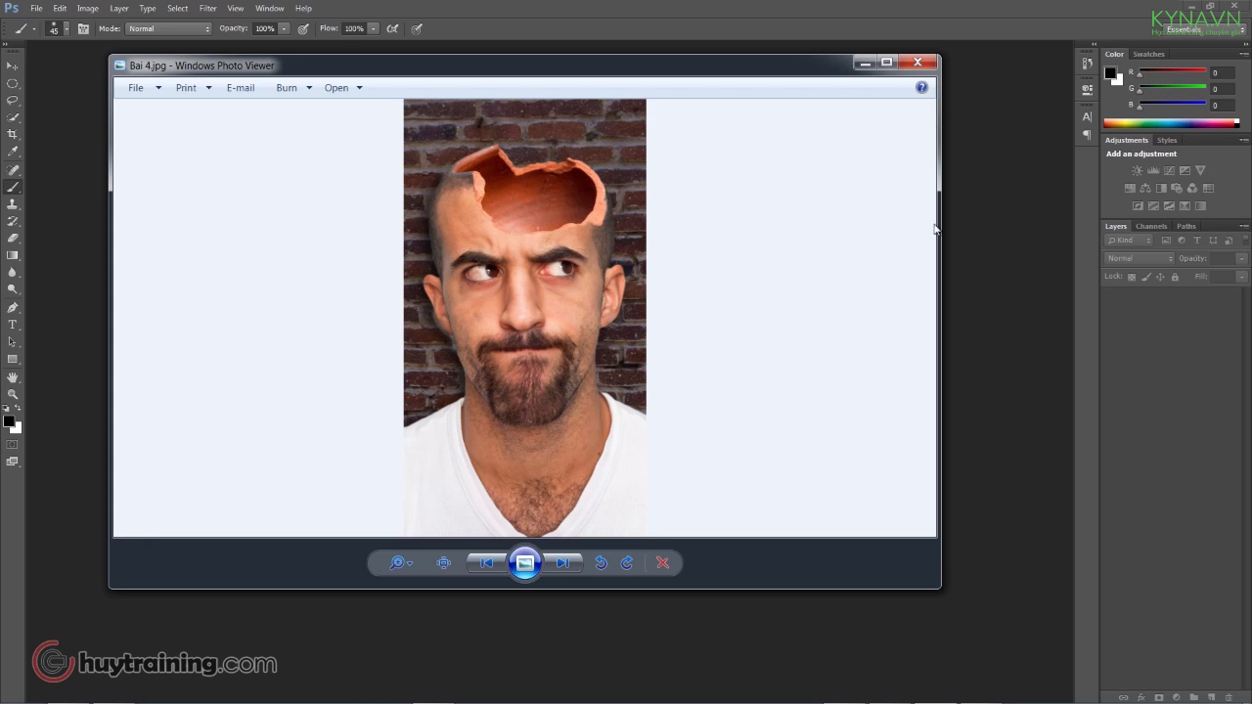
click(918, 62)
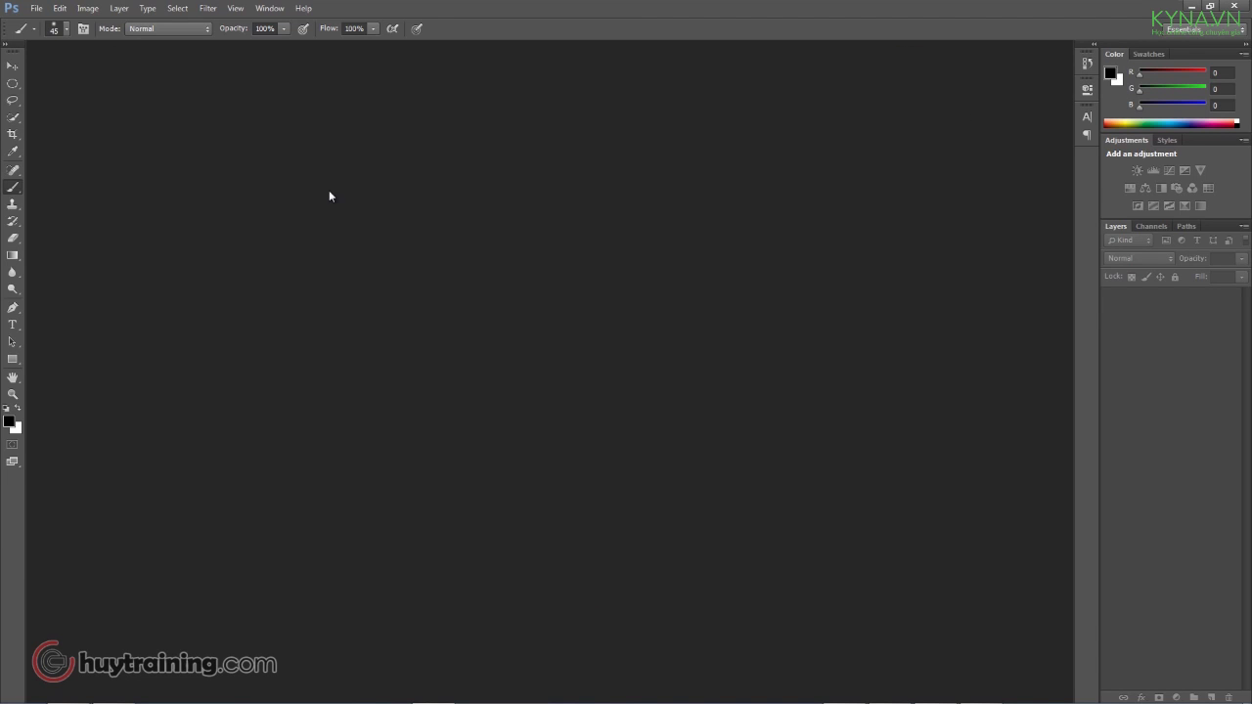
Open the portrait photo Hollow-Head-Portrait_3610629.jpg.
key(ctrl+o)
drag(368, 14, 646, 133)
click(653, 255)
double_click(654, 255)
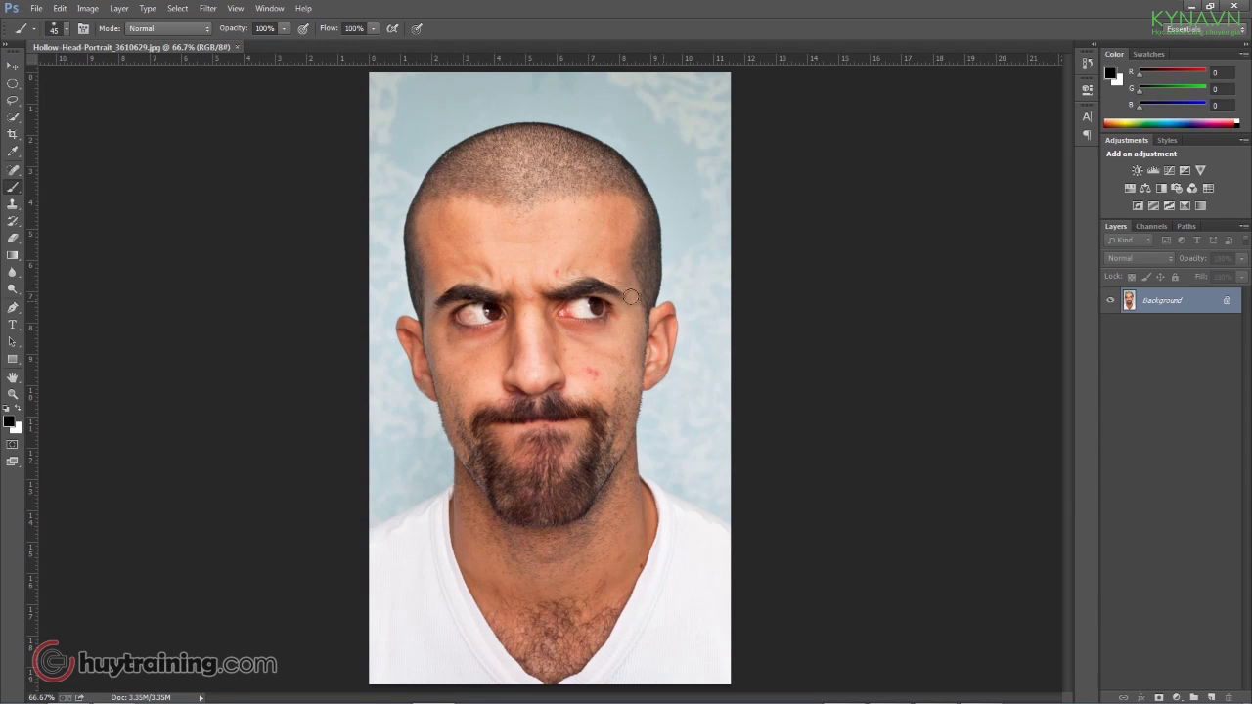
Crop the portrait slightly narrower by trimming a thin strip from its side.
key(ctrl+minus)
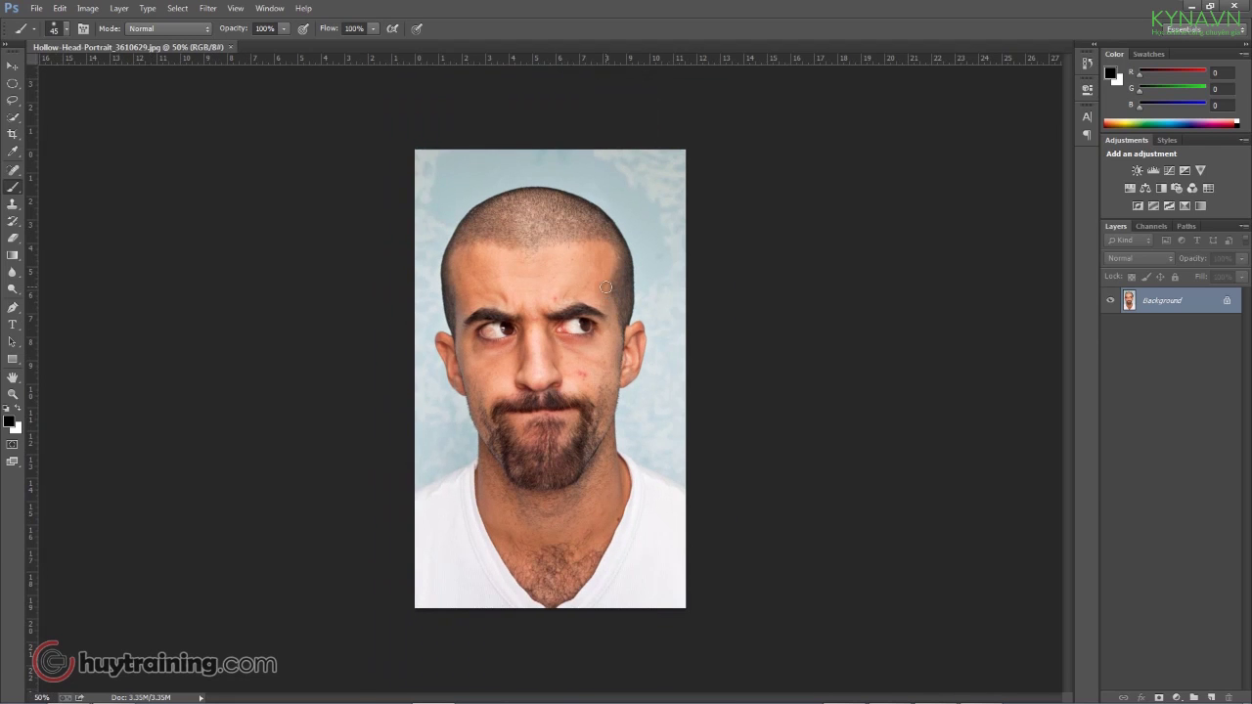
key(ctrl+plus)
key(ctrl+minus)
key(c)
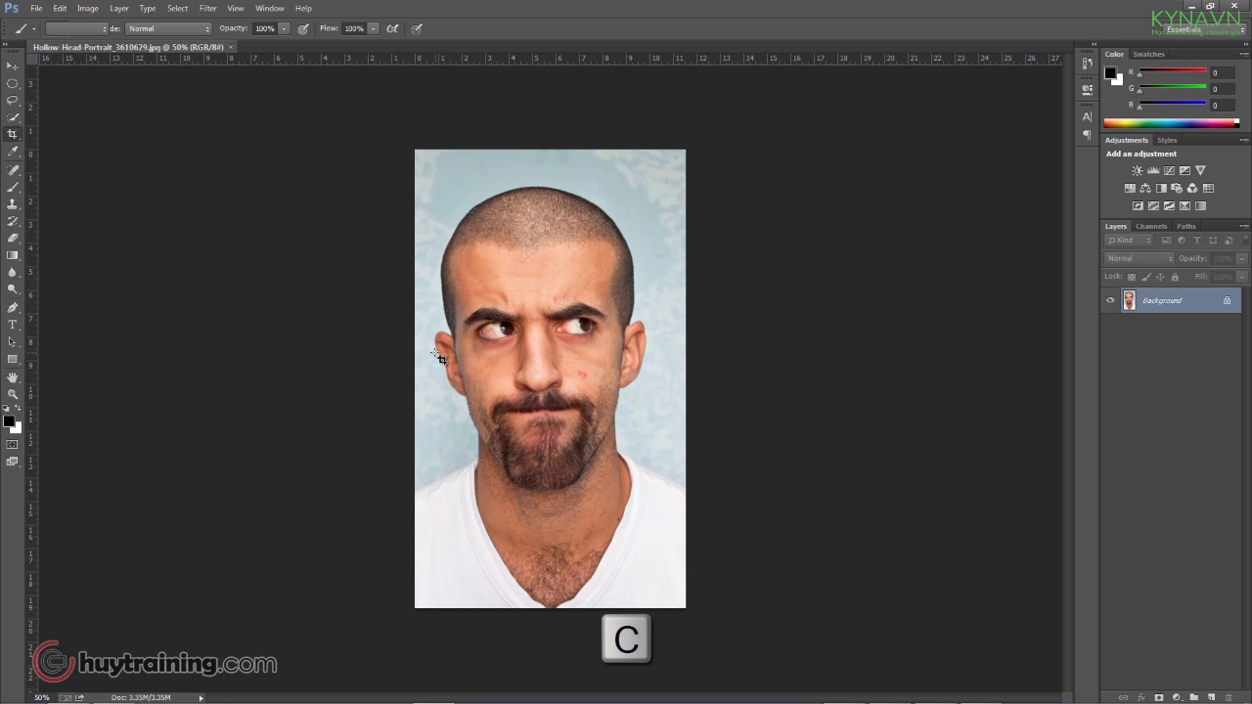
drag(684, 379, 677, 379)
key(Return)
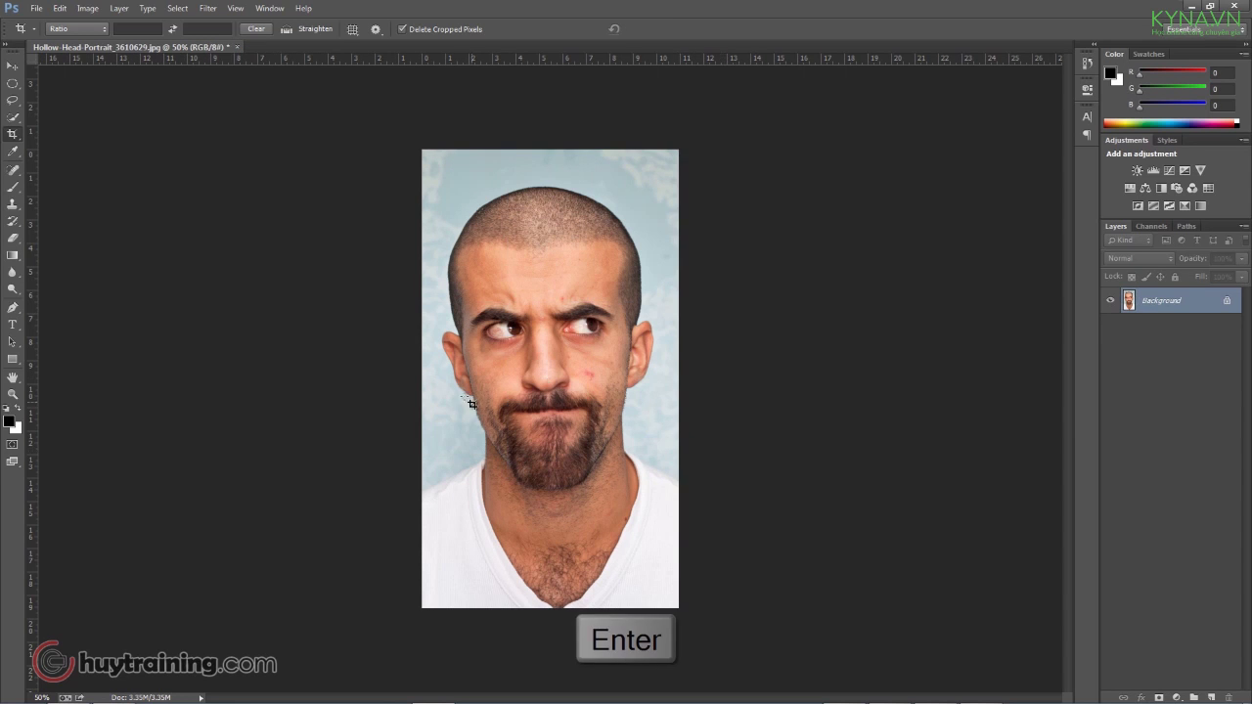
key(ctrl+plus)
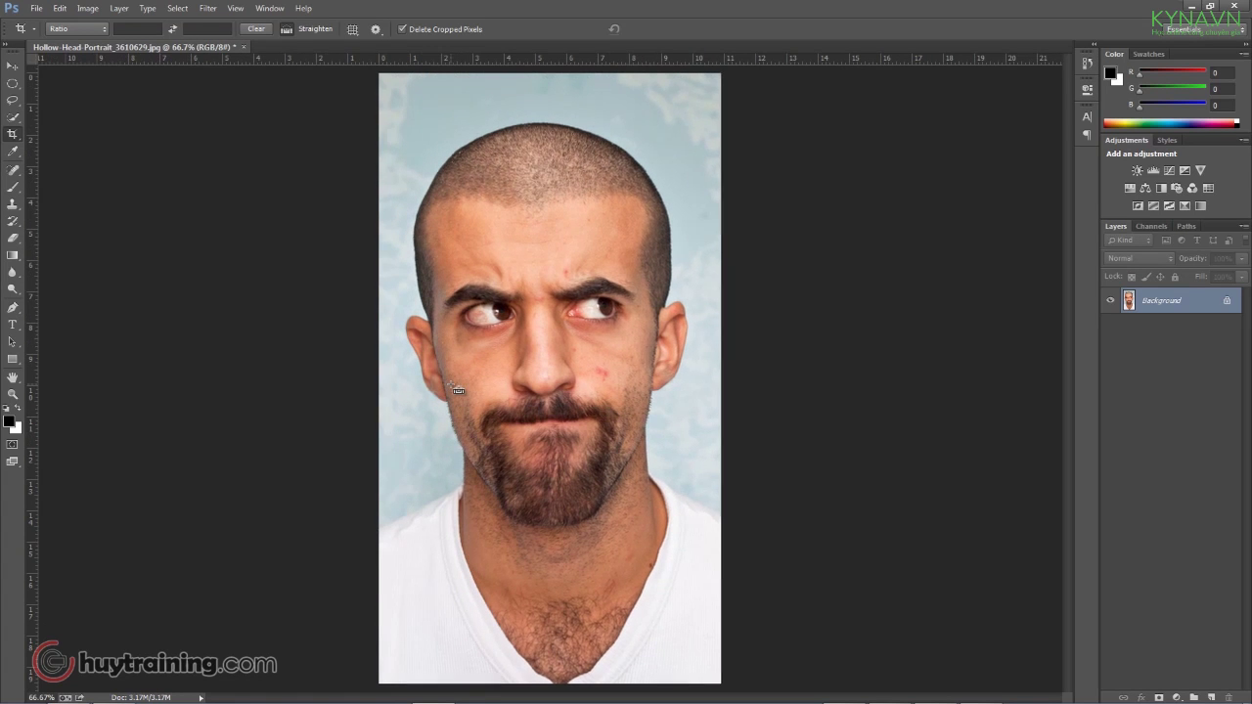
key(ctrl+minus)
key(ctrl+plus)
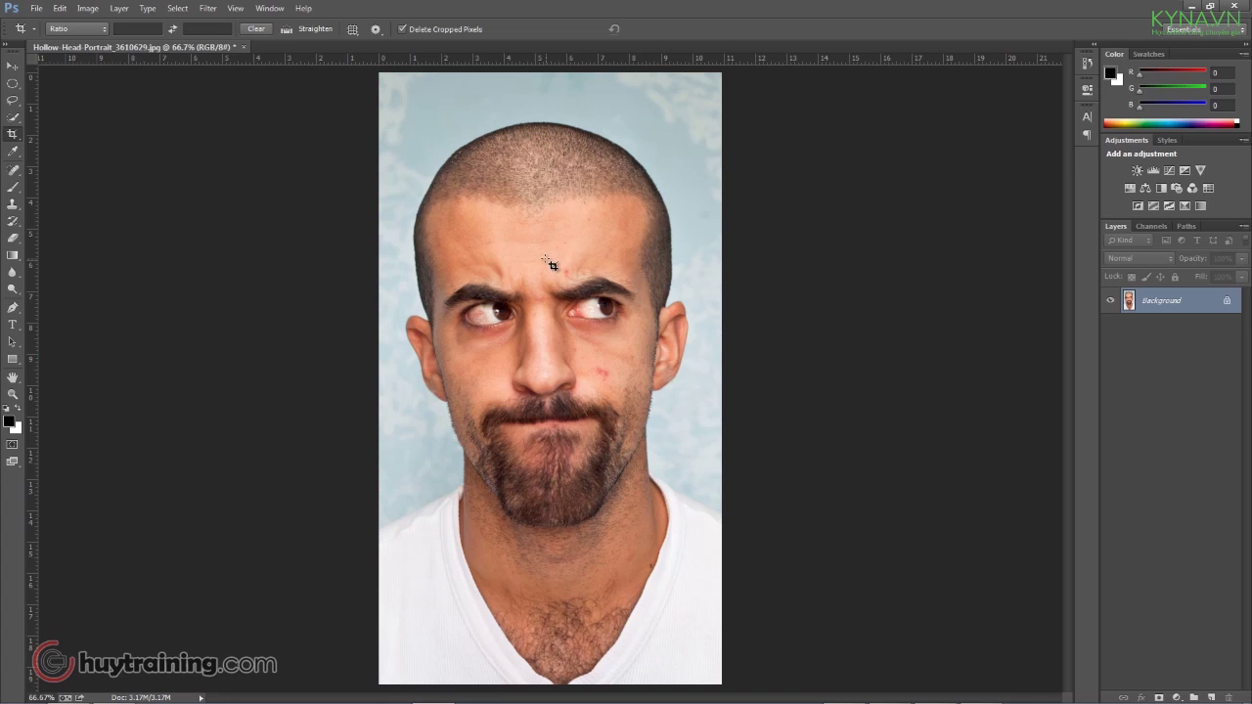
key(ctrl)
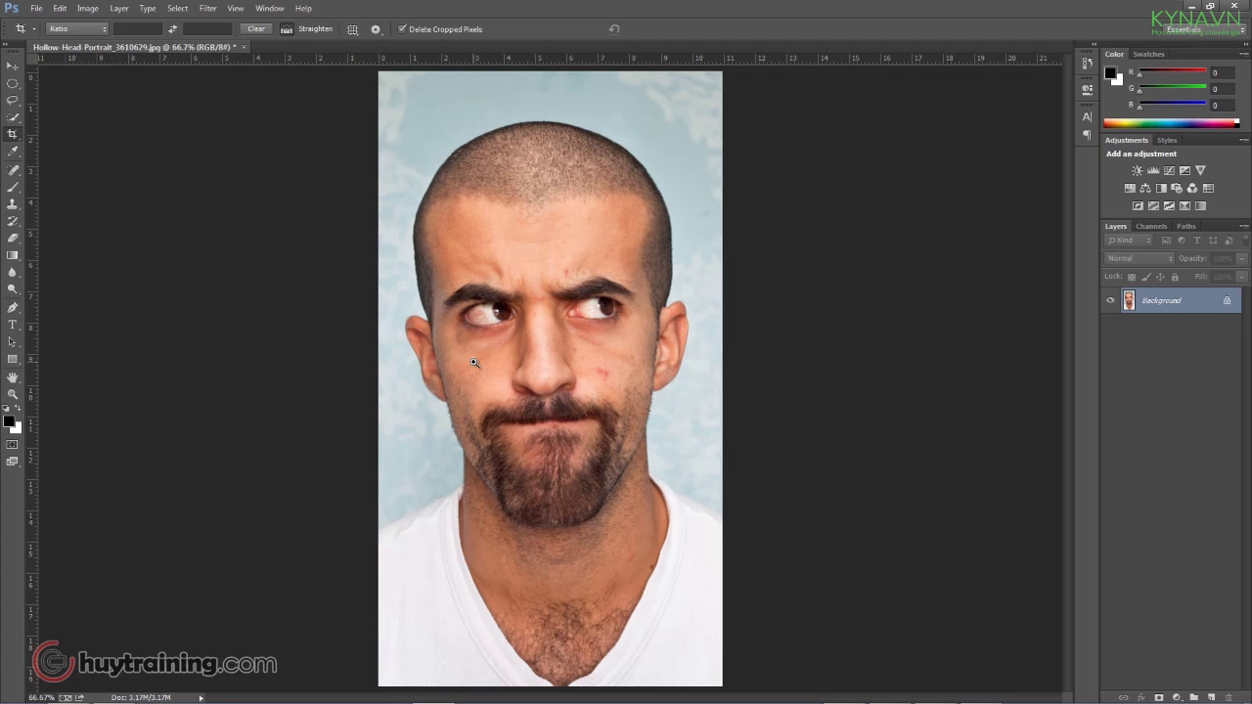
ctrl+click(473, 363)
drag(473, 363, 503, 422)
key(ctrl+minus)
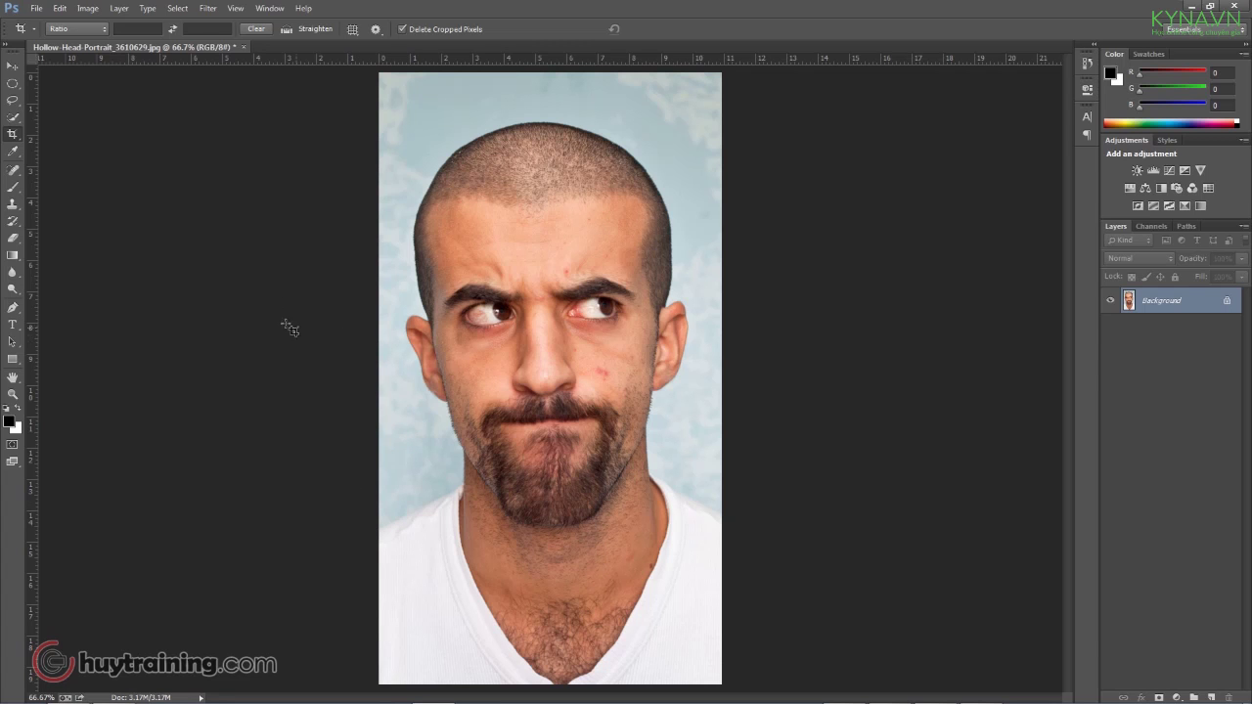
Try selecting the blue background with the Magic Wand at tolerance 32, and clear that selection.
click(14, 119)
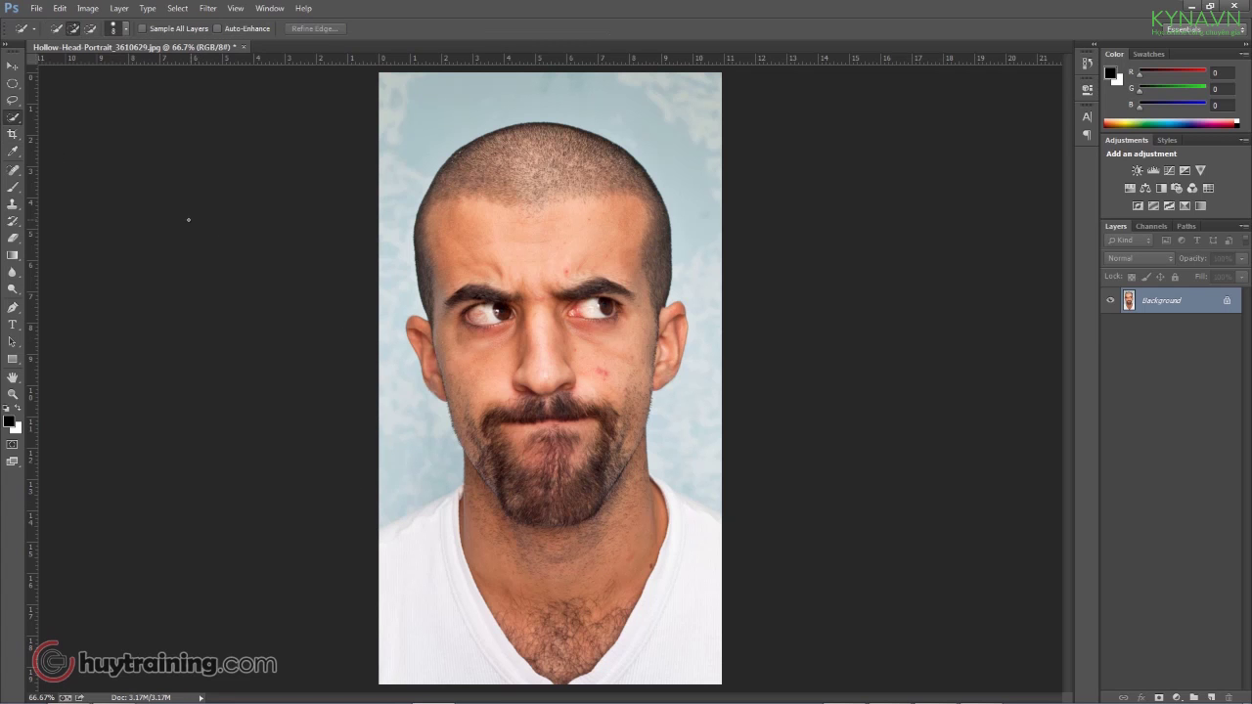
click(14, 119)
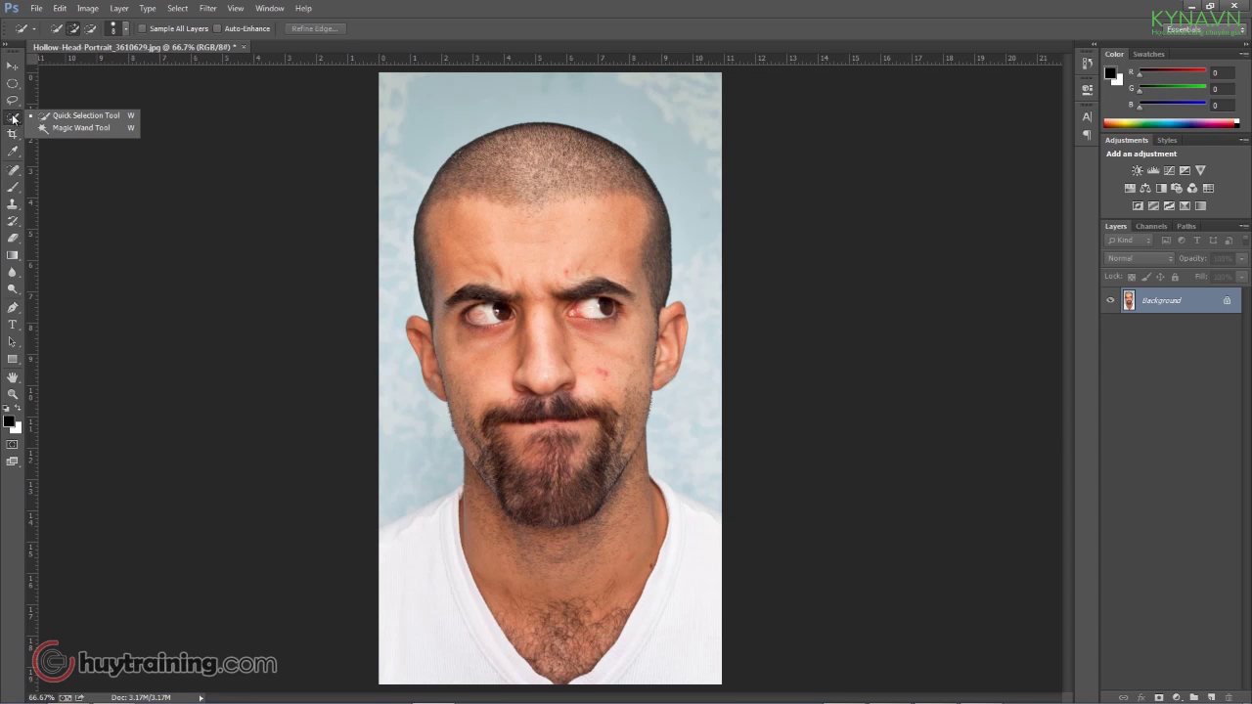
click(80, 128)
click(413, 113)
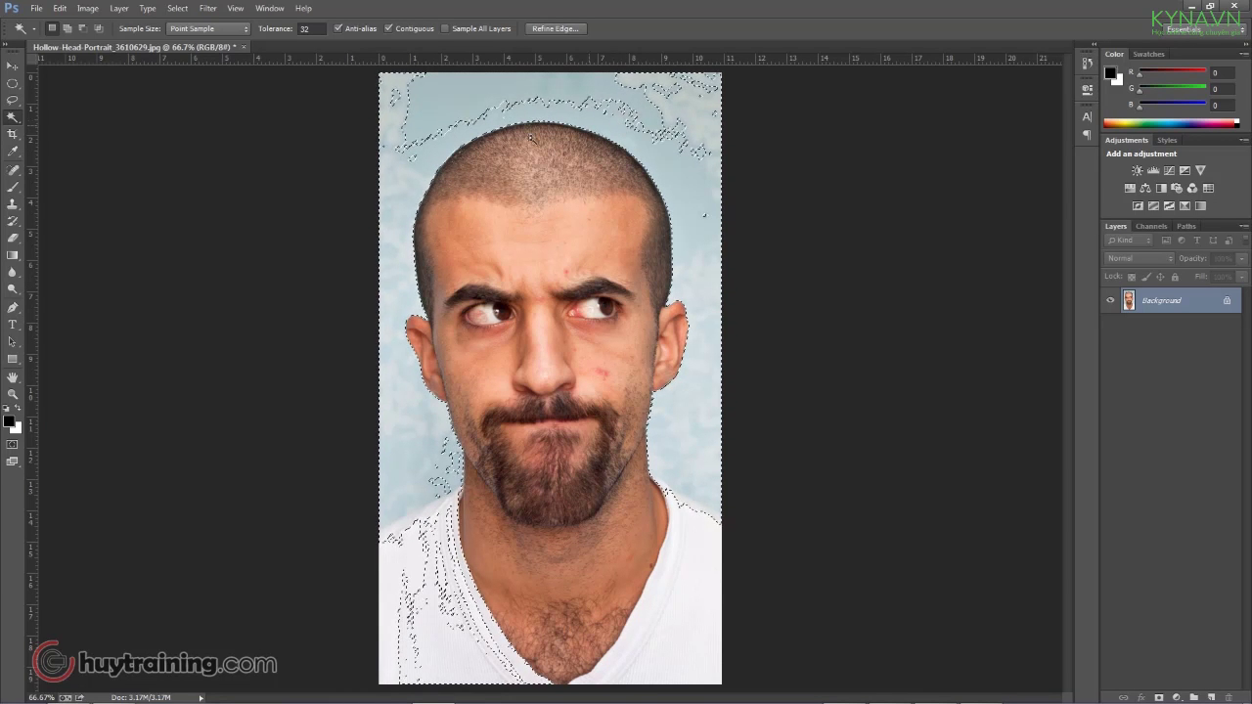
right_click(12, 119)
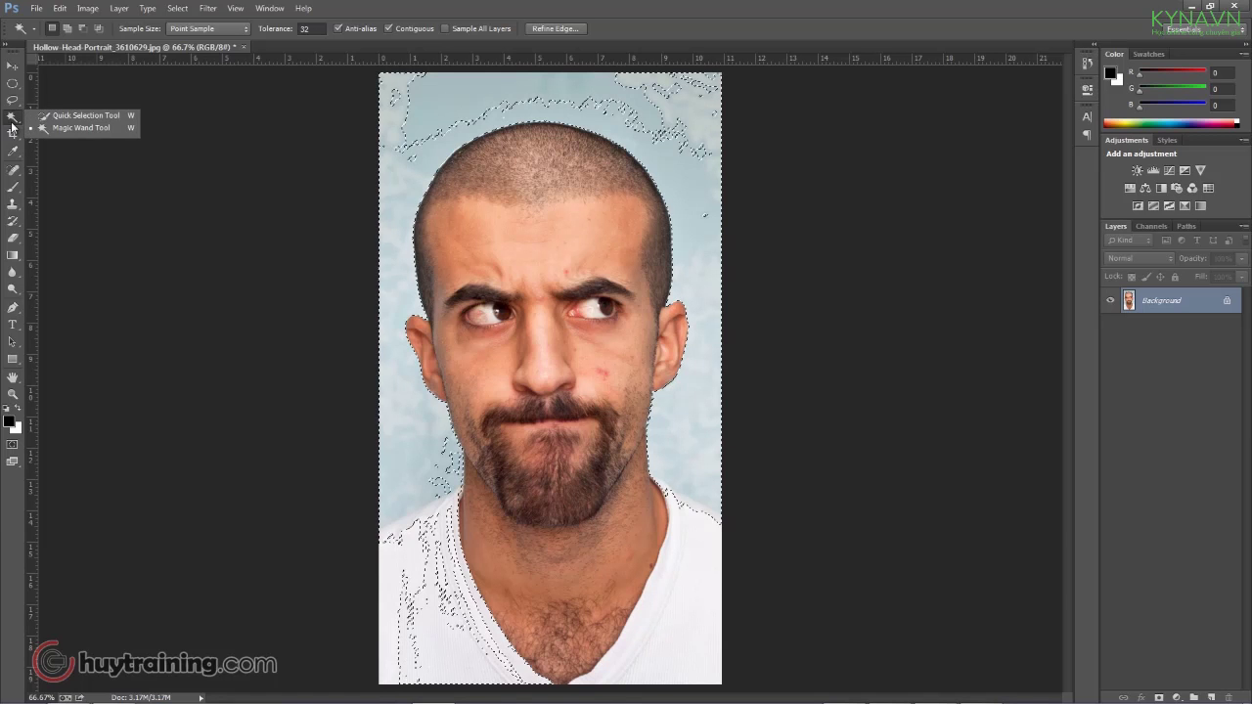
click(84, 116)
key(ctrl+d)
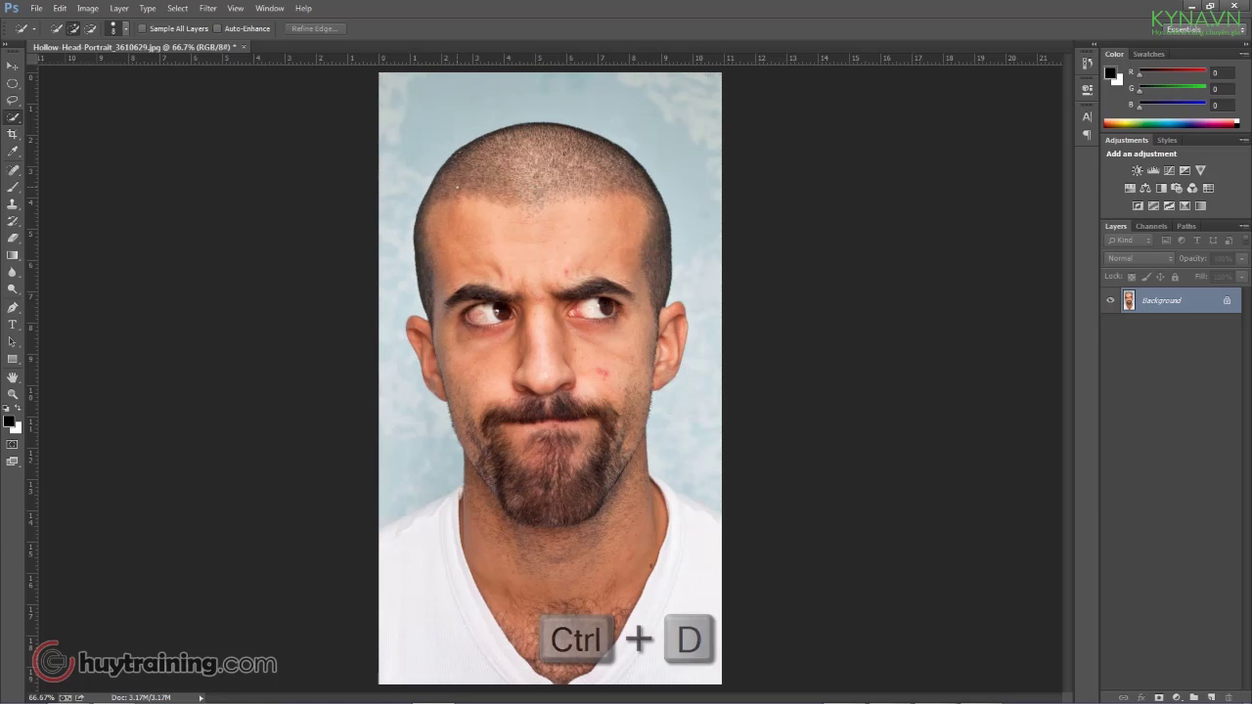
Select the blue background around the man with the Quick Selection tool, using a brush size of 80.
click(12, 118)
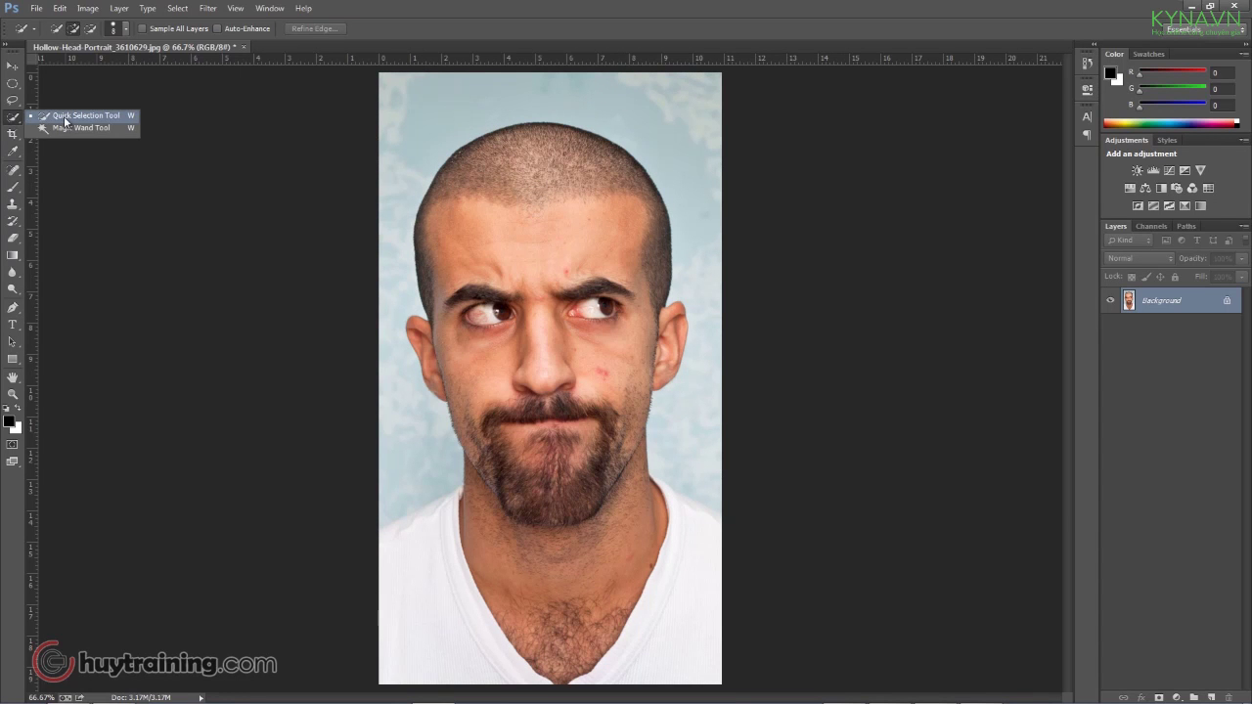
click(65, 119)
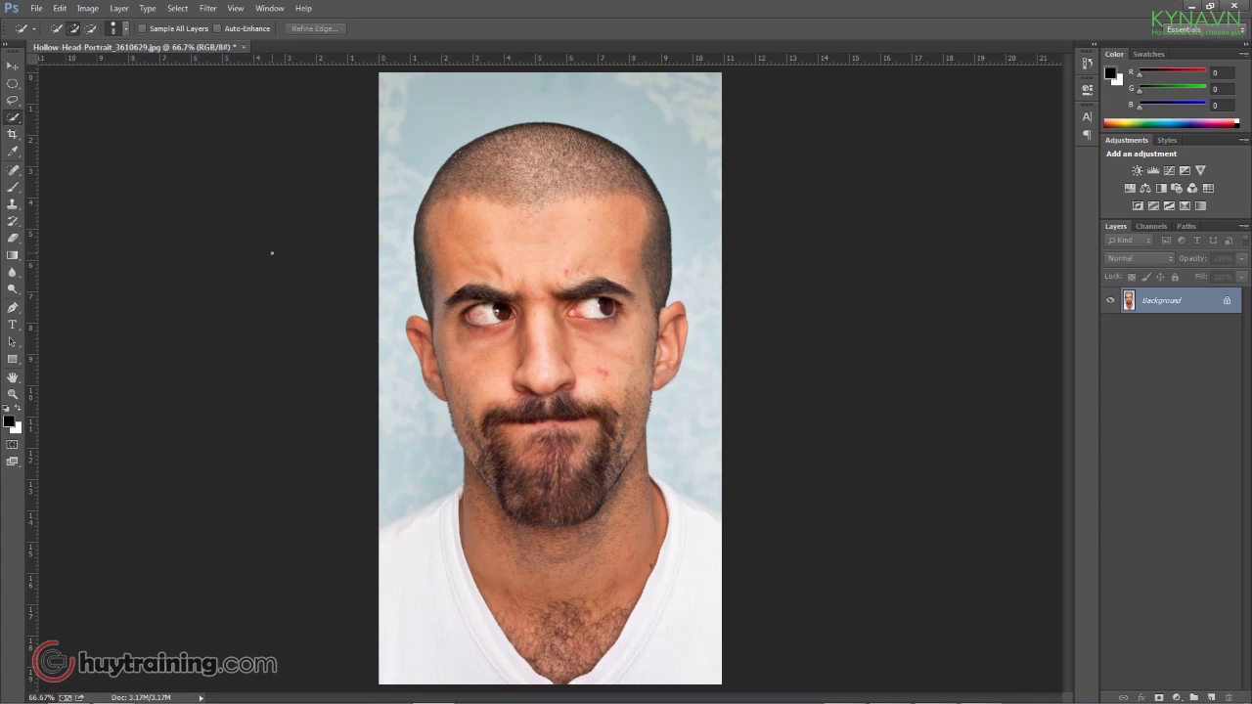
right_click(326, 262)
click(313, 231)
key(bracketright)
key(bracketright)
key(bracketright)
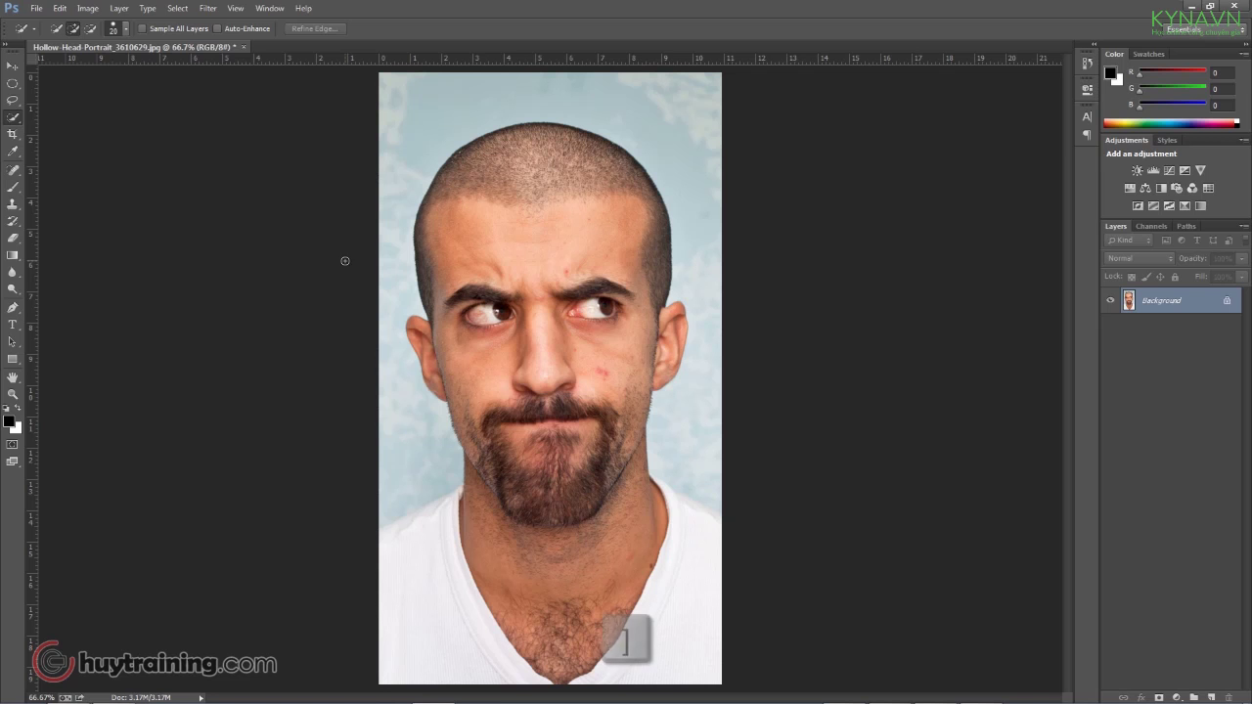
key(bracketright)
key(bracketright)
key(bracketright)
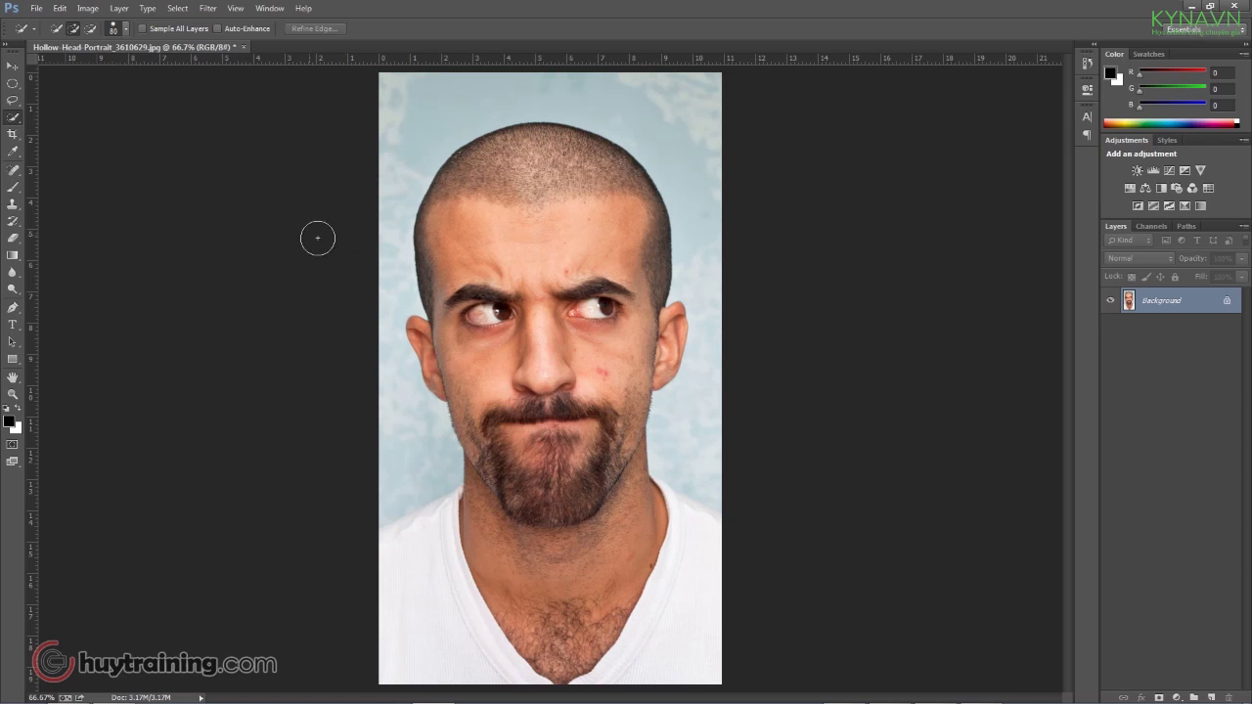
mouse_move(447, 104)
mouse_down()
mouse_move(407, 119)
mouse_move(548, 87)
mouse_move(621, 101)
mouse_move(681, 140)
mouse_move(715, 299)
mouse_move(700, 393)
mouse_move(679, 419)
mouse_up()
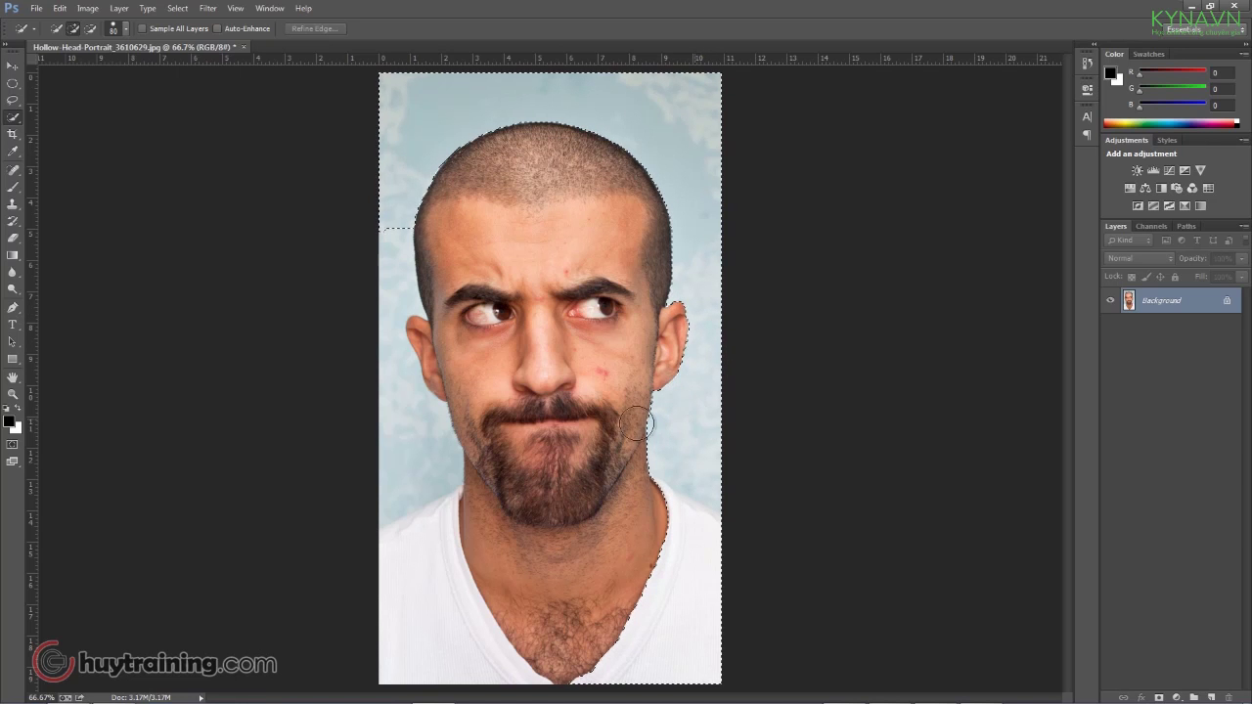
drag(389, 261, 407, 435)
Subtract the white shirt on both sides of the collar from the background selection.
key(ctrl+plus)
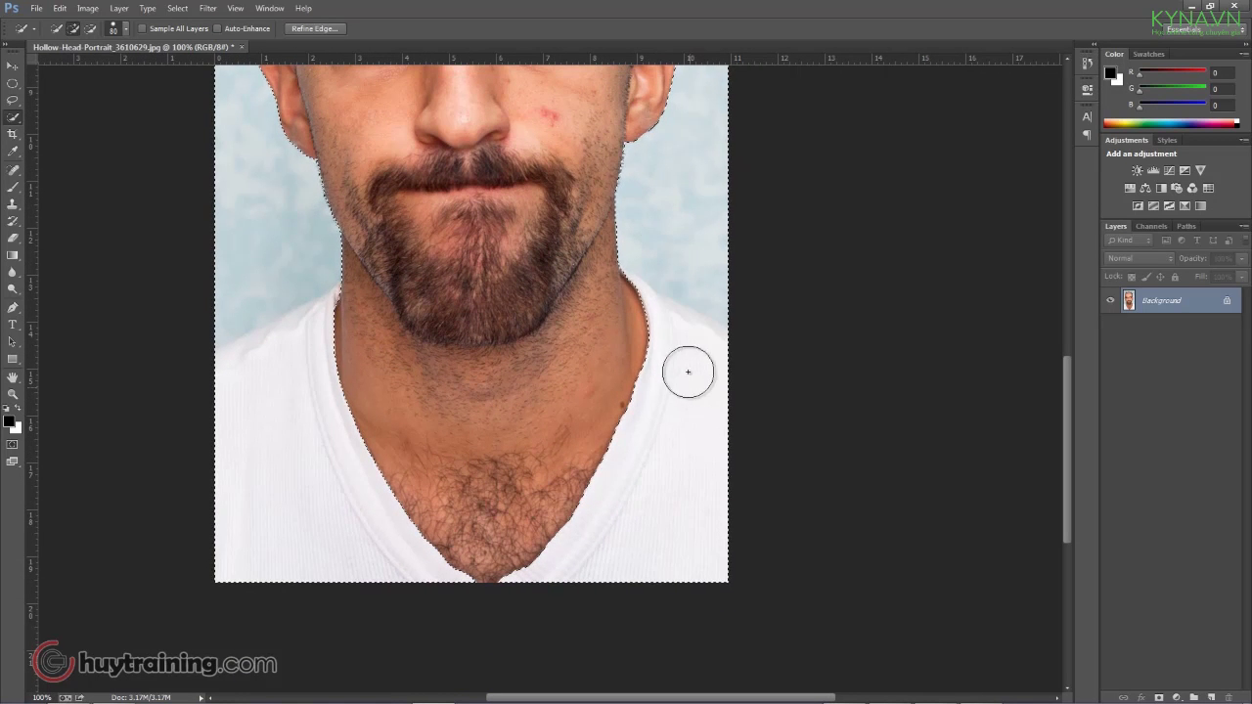
alt+click(678, 362)
alt+click(616, 318)
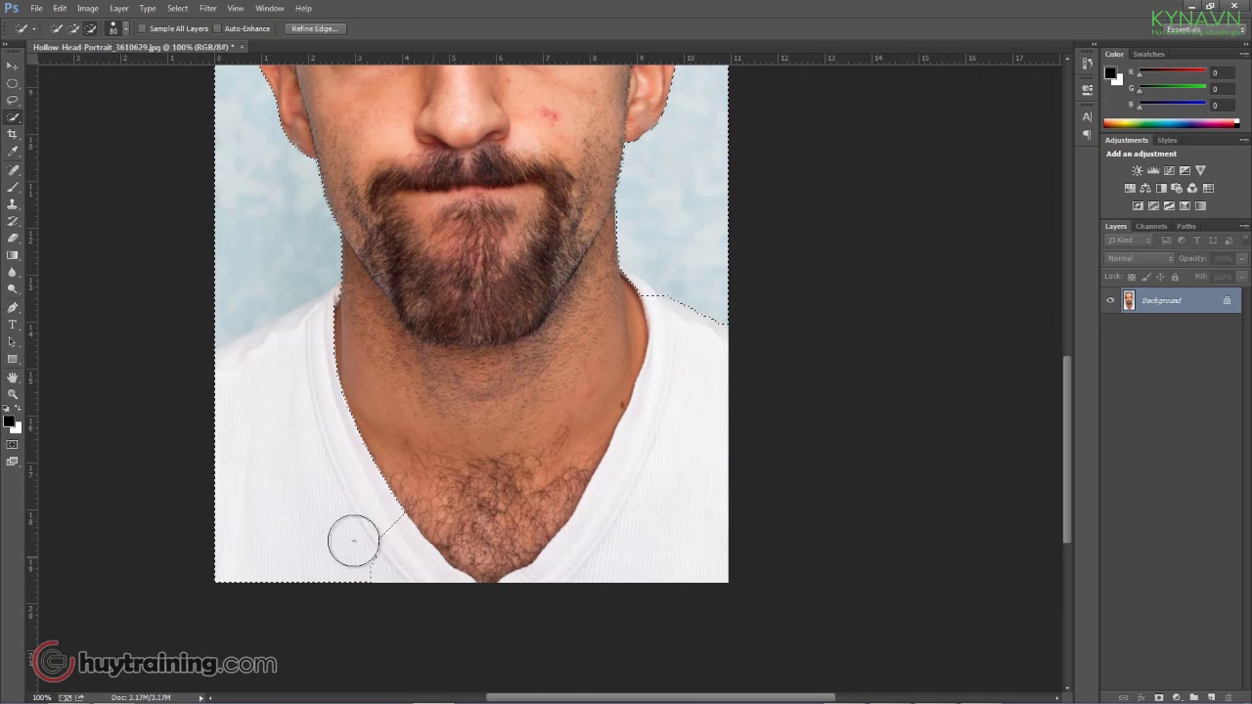
alt+click(331, 325)
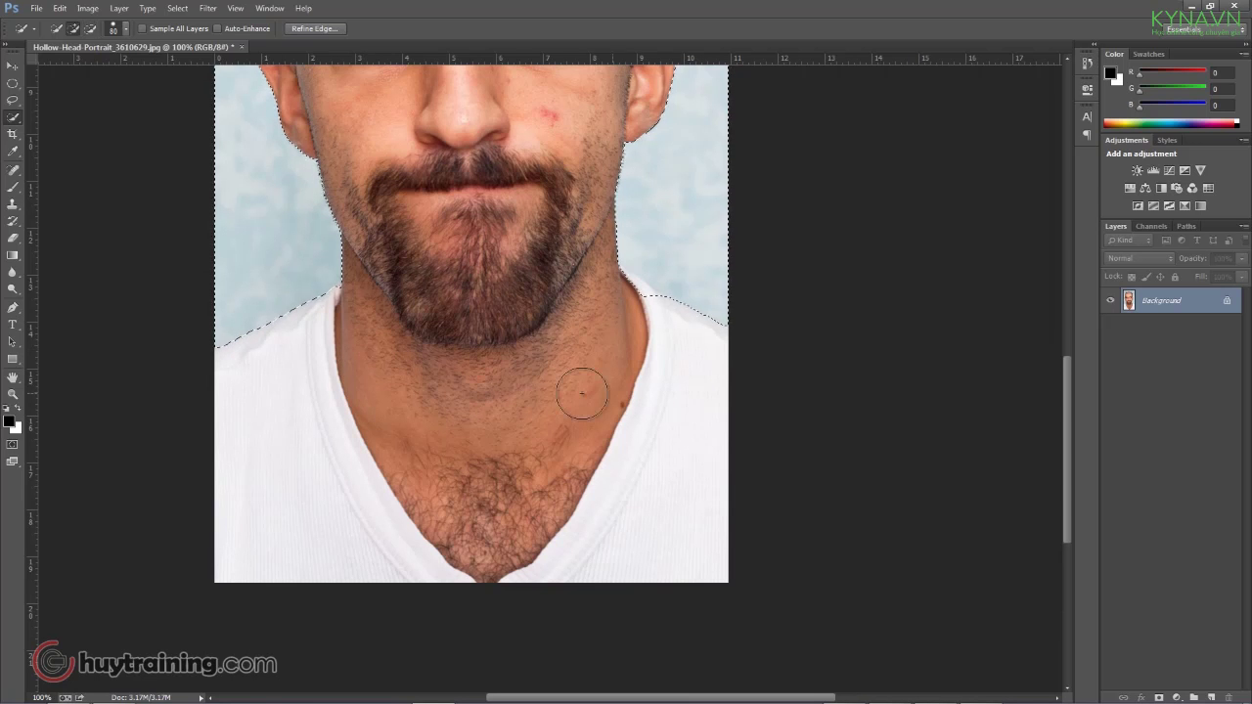
Refine the selection along the shirt's shoulder on the right side of the photo with a brush size of 45, leaving out the shirt.
key(ctrl+minus)
key(ctrl+minus)
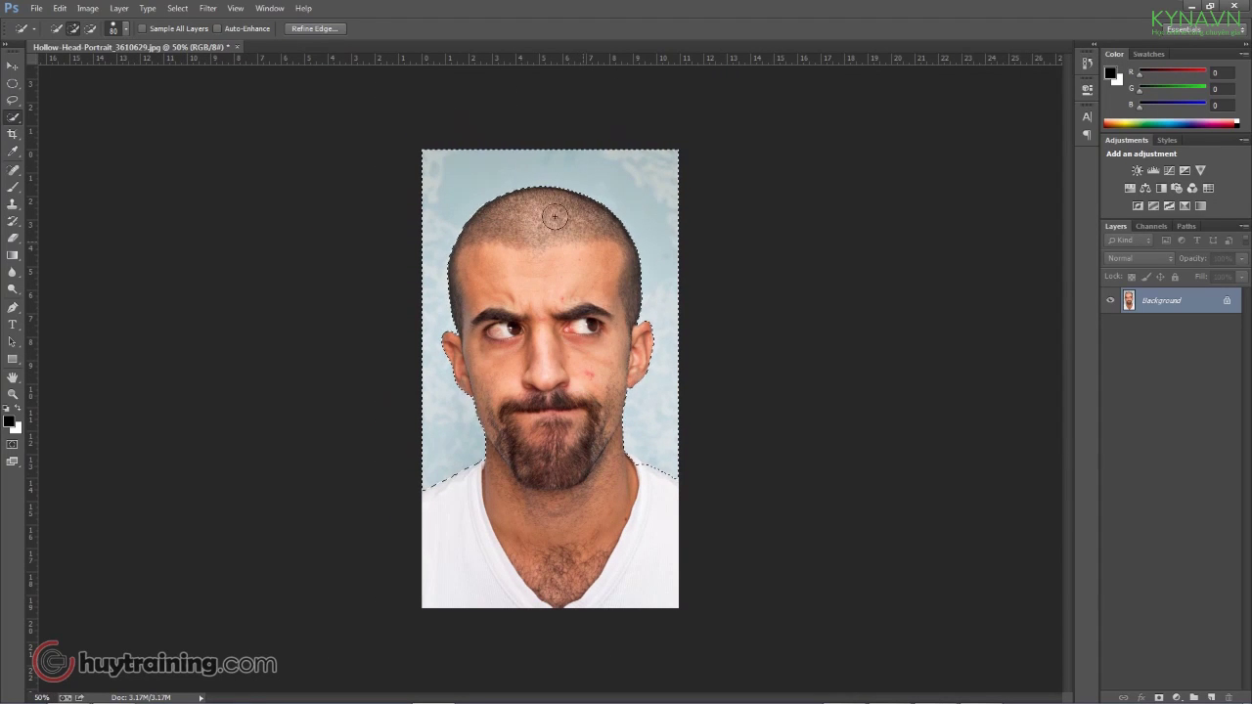
scroll(636, 494, up, 3)
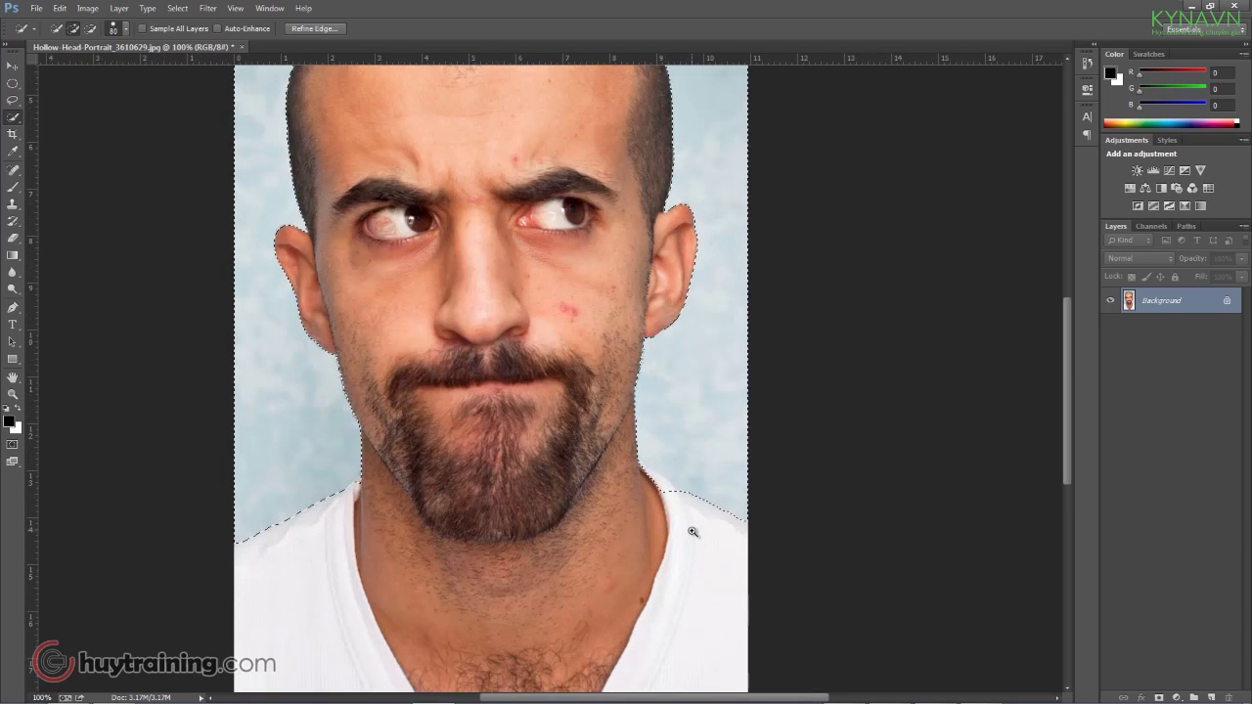
key(bracketleft)
key(bracketleft)
key(bracketleft)
key(bracketleft)
key(bracketleft)
key(bracketleft)
key(bracketleft)
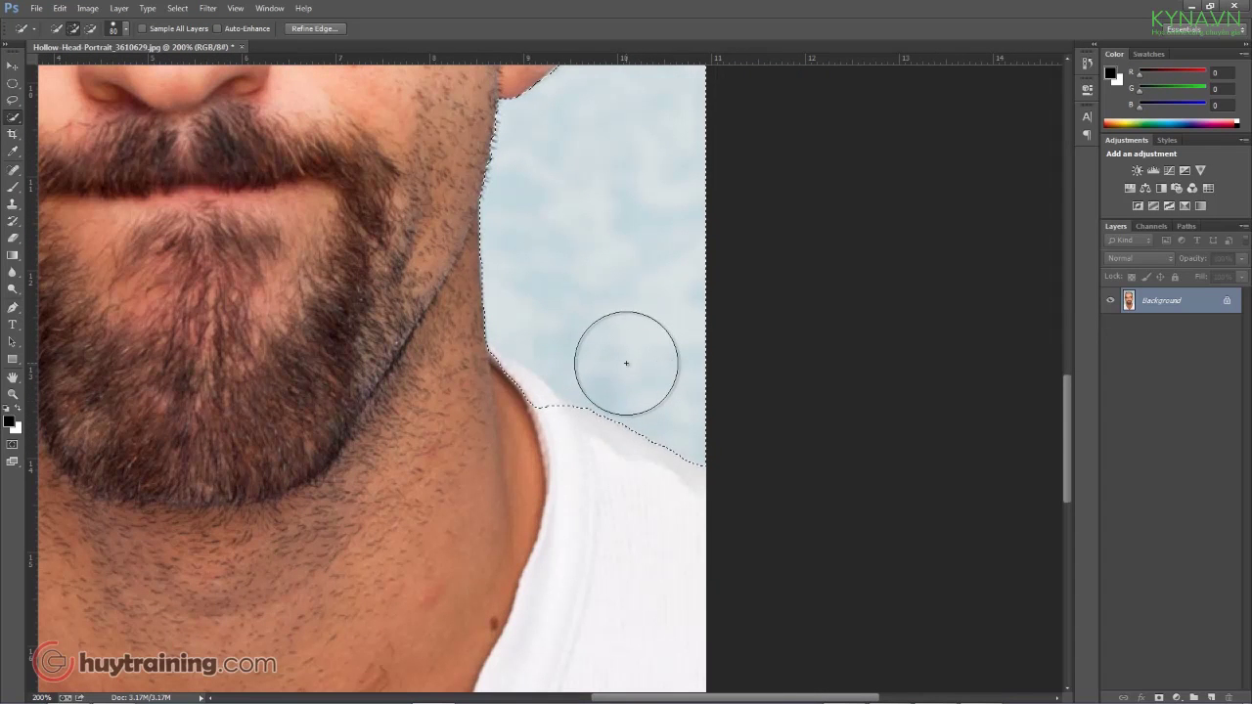
mouse_move(599, 387)
mouse_down()
mouse_move(648, 418)
mouse_move(596, 355)
mouse_move(525, 312)
mouse_up()
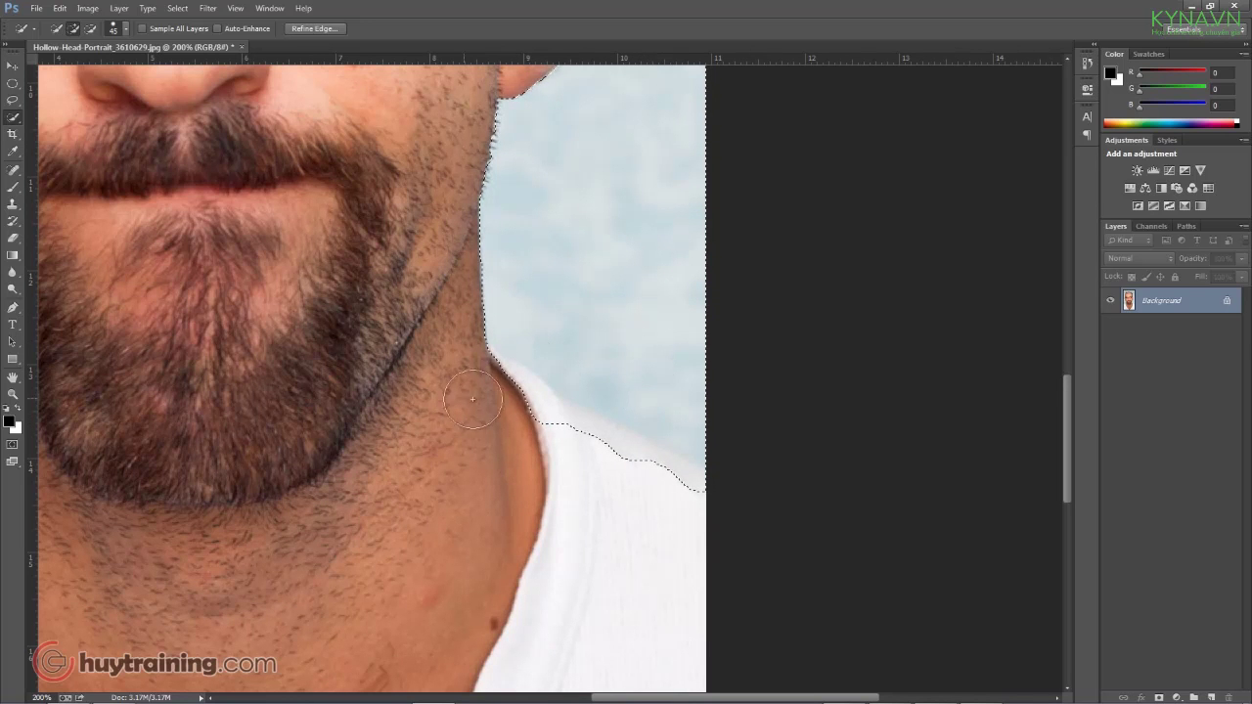
key(alt)
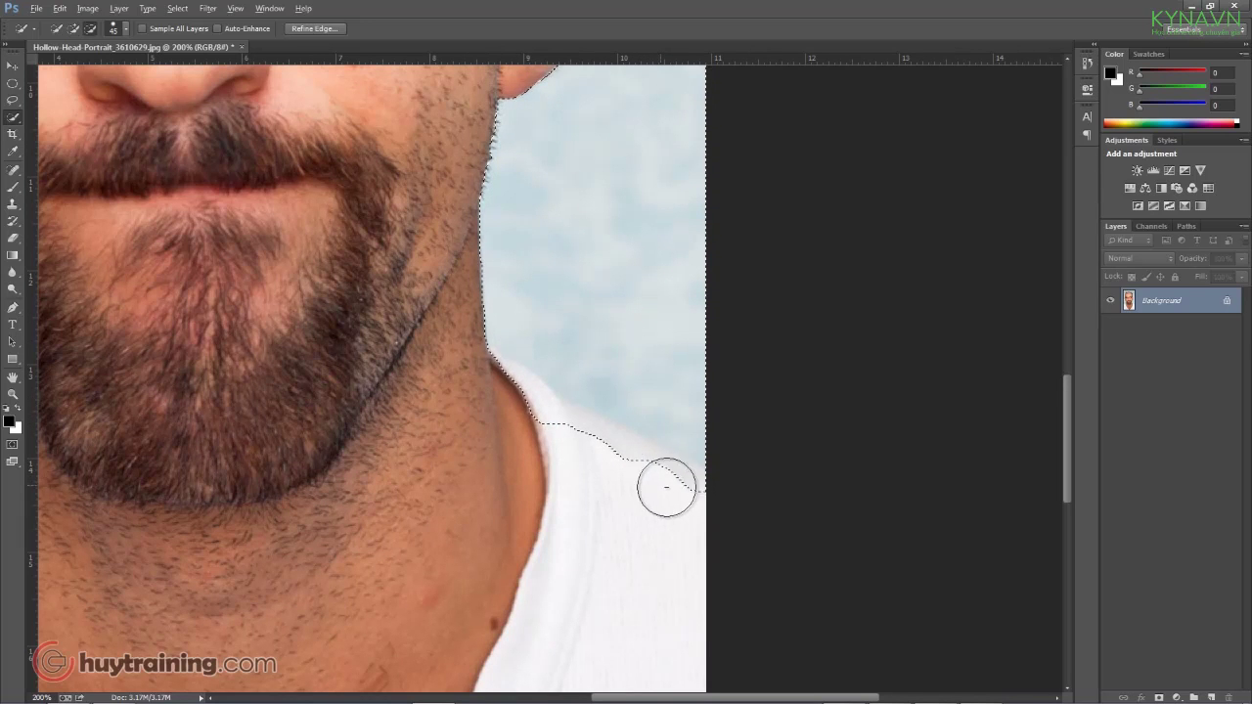
mouse_move(656, 489)
mouse_down()
mouse_move(480, 407)
mouse_move(474, 391)
mouse_move(503, 404)
mouse_move(489, 425)
mouse_up()
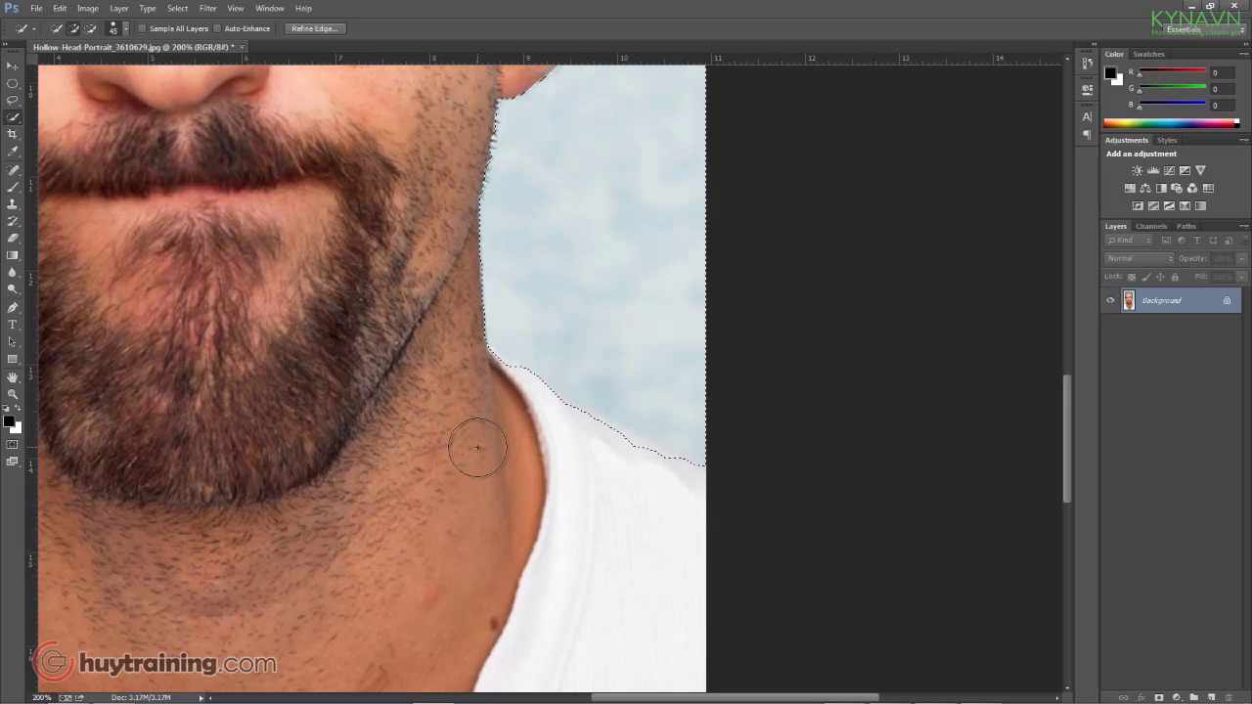
Invert the selection so that it covers the man instead of the background.
key(ctrl+minus)
key(ctrl+minus)
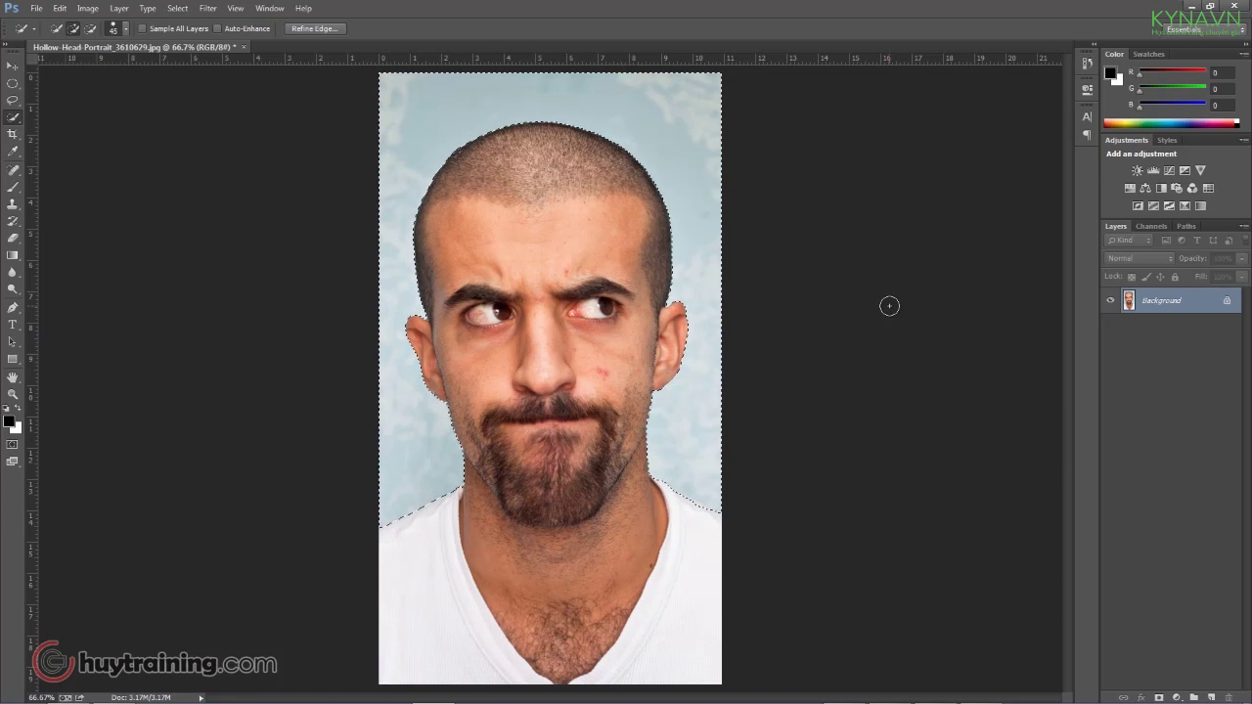
key(ctrl+shift+i)
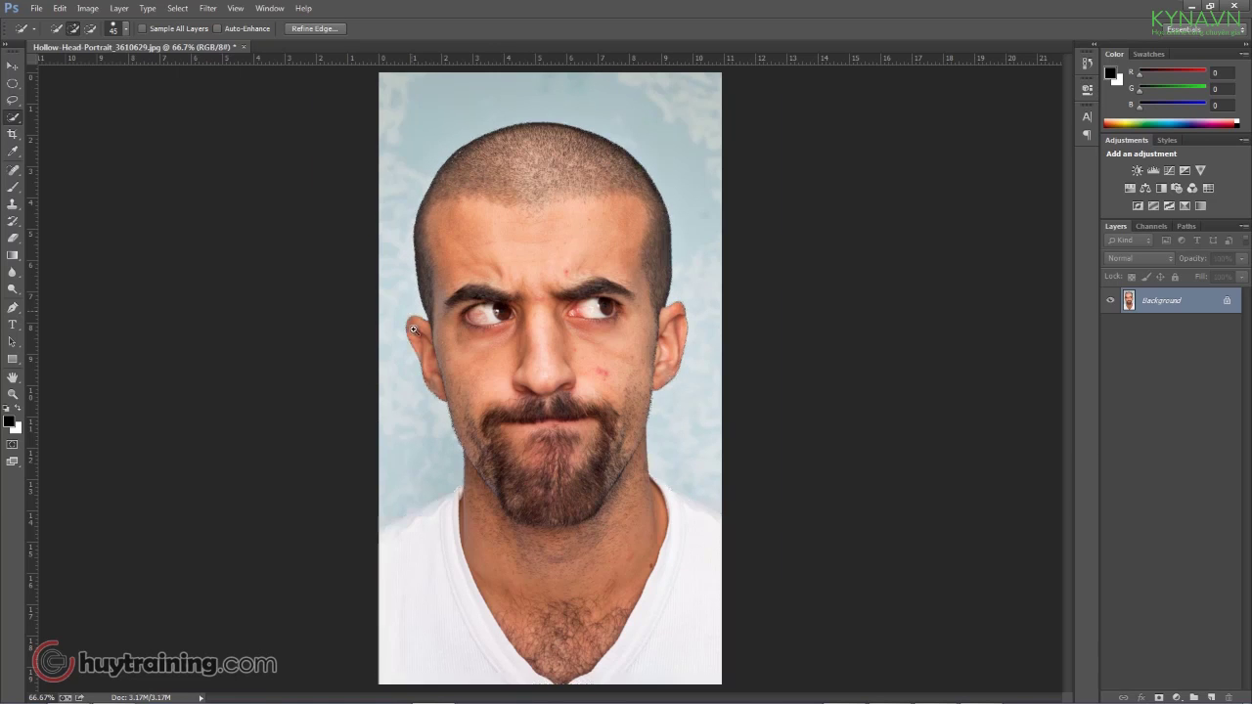
scroll(412, 333, up, 1)
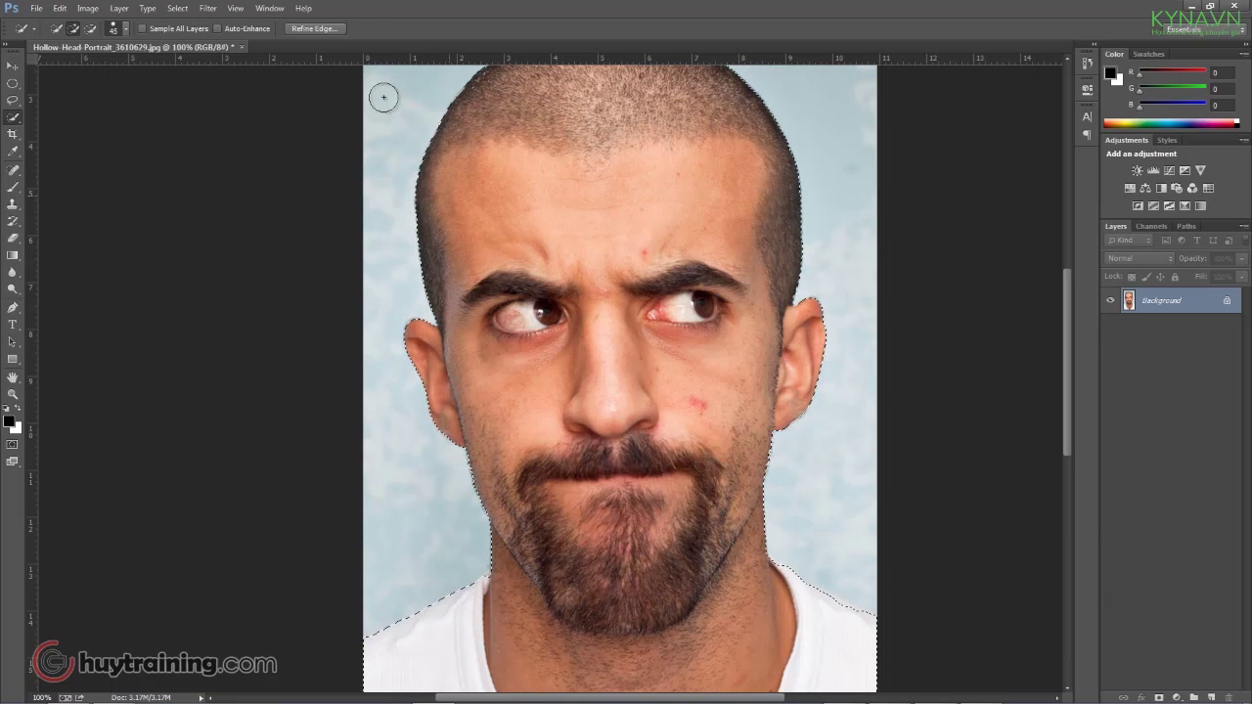
Open Refine Edge for the man's selection, check the cutout's outline around the head, and browse the preview backgrounds.
click(330, 28)
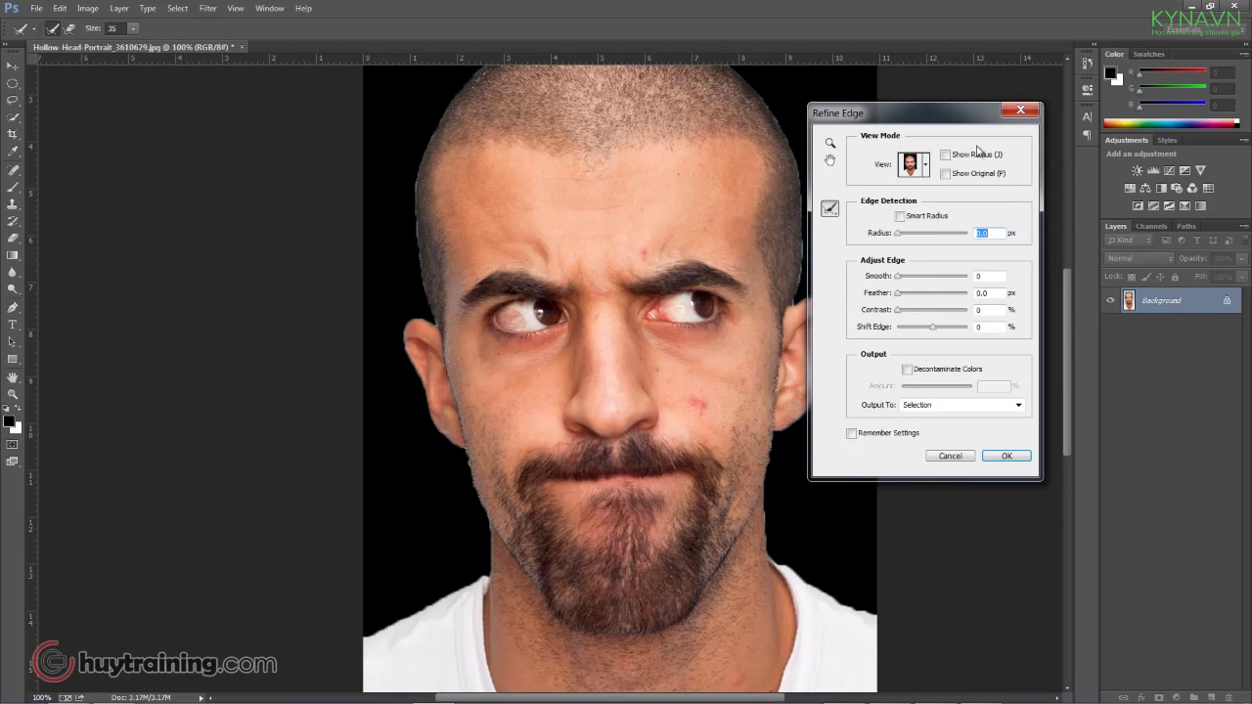
drag(944, 120, 1039, 119)
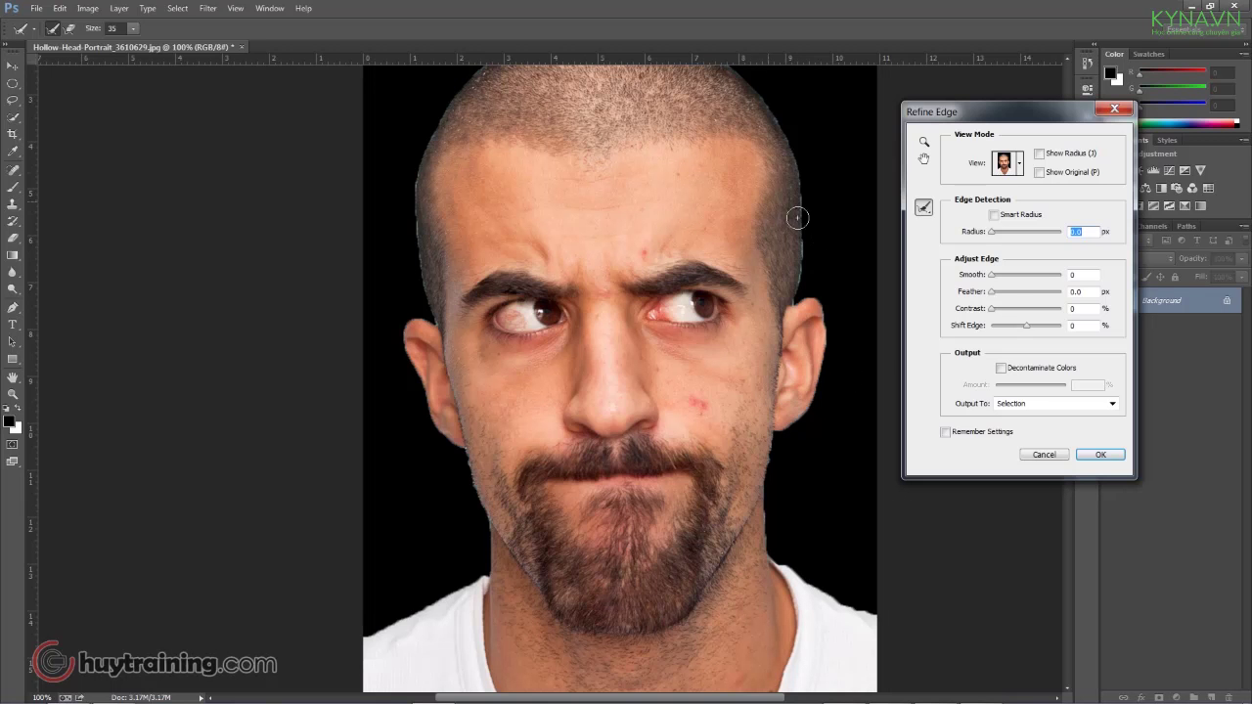
click(813, 255)
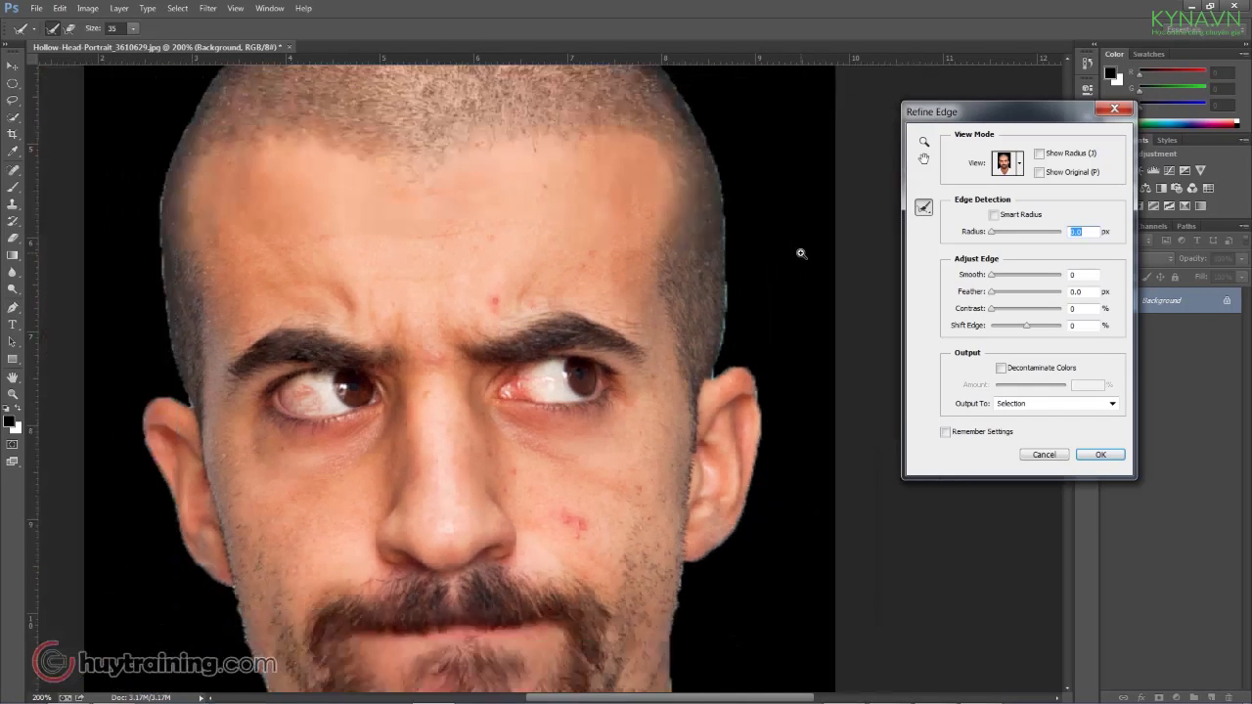
key(ctrl+minus)
key(ctrl+minus)
click(439, 131)
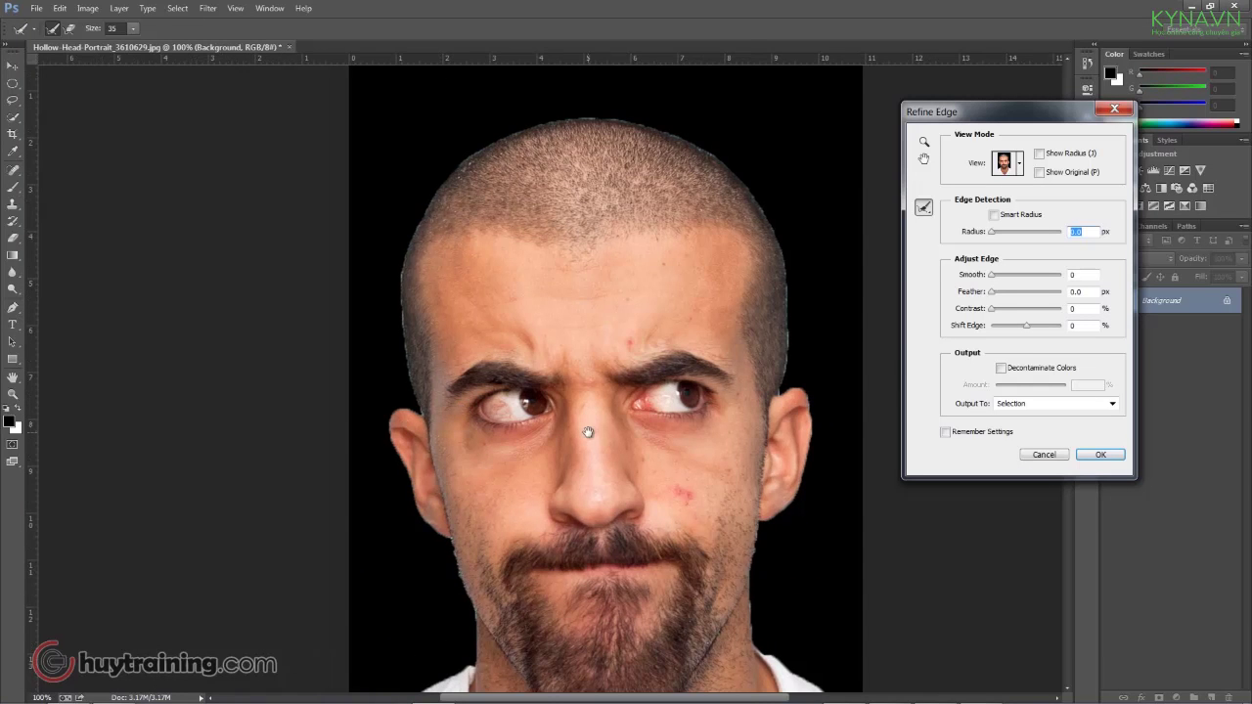
drag(588, 431, 519, 202)
mouse_move(564, 360)
mouse_down()
mouse_move(564, 290)
mouse_move(588, 271)
mouse_move(508, 248)
mouse_move(577, 468)
mouse_up()
drag(555, 333, 556, 370)
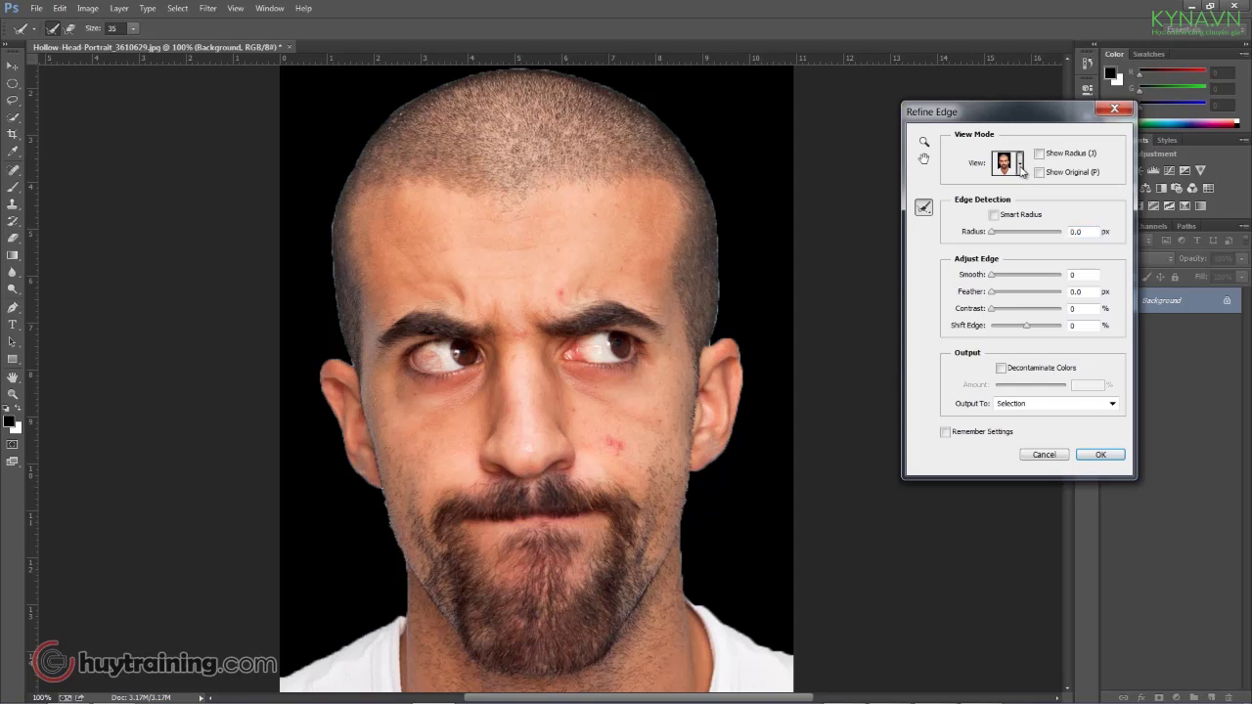
click(1019, 168)
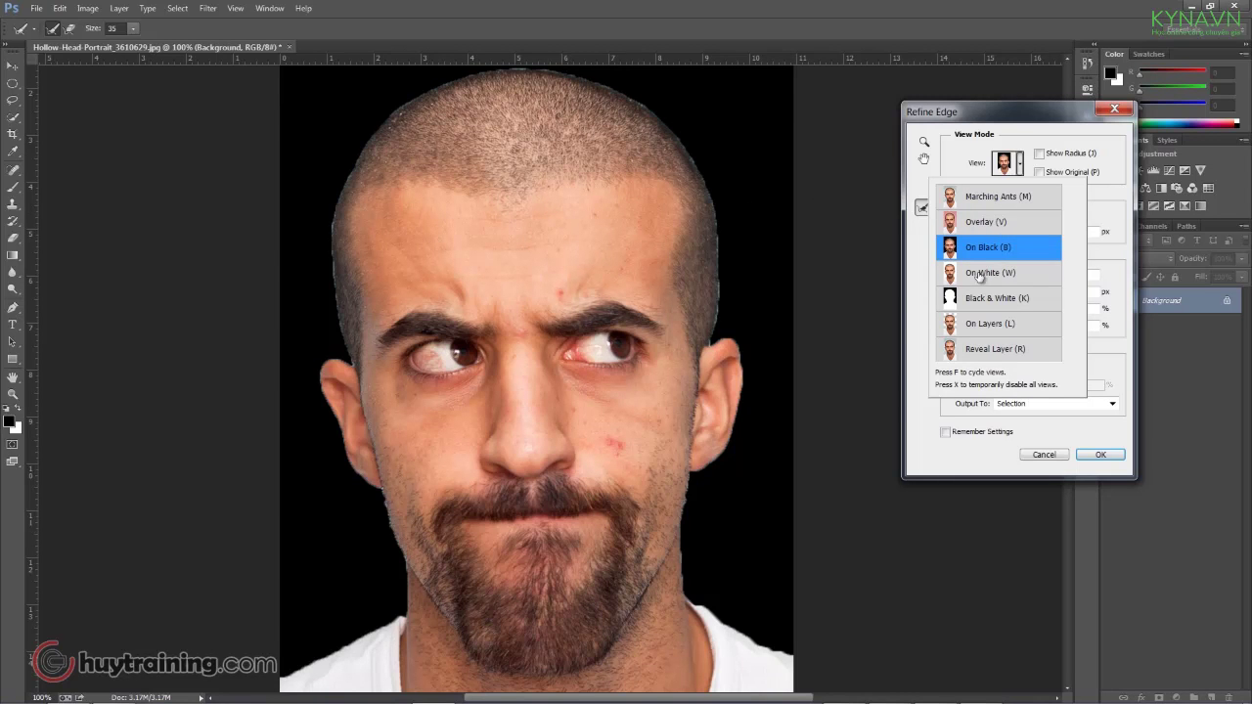
click(979, 273)
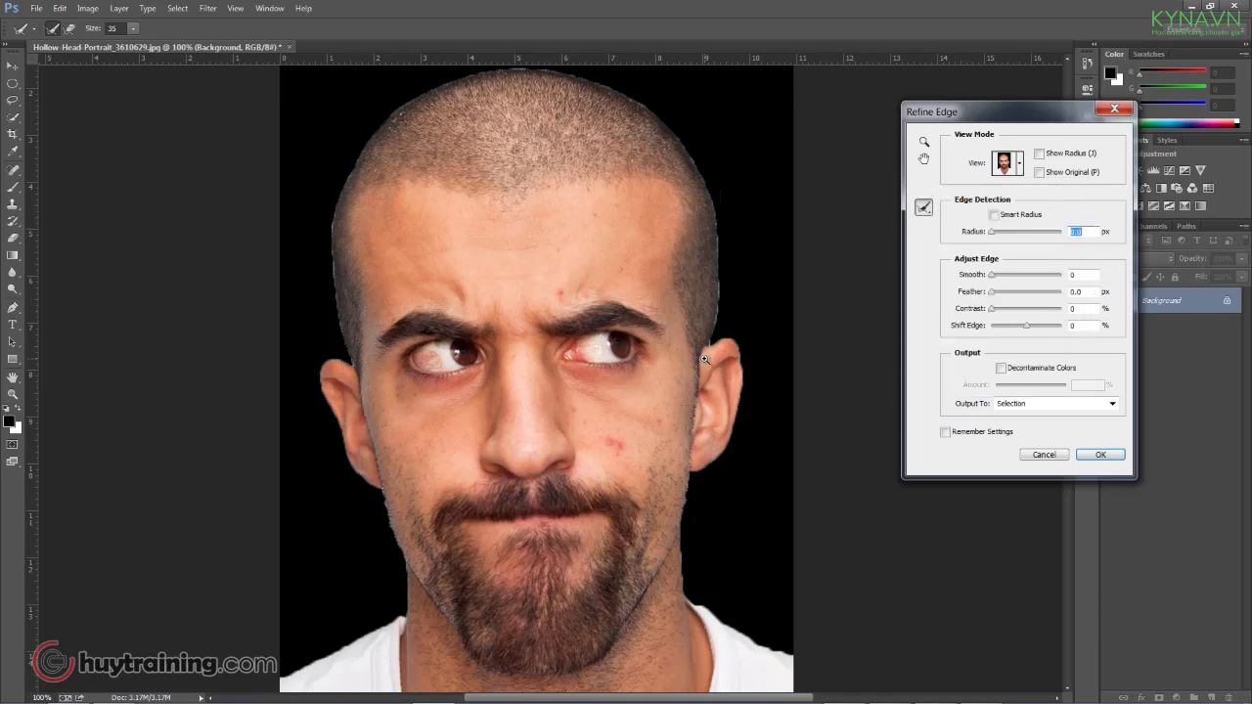
Refine the selection edge with Smooth 38, Feather 3.8 px, Contrast 31% and Shift Edge -16%.
scroll(692, 350, up, 1)
scroll(584, 281, down, 1)
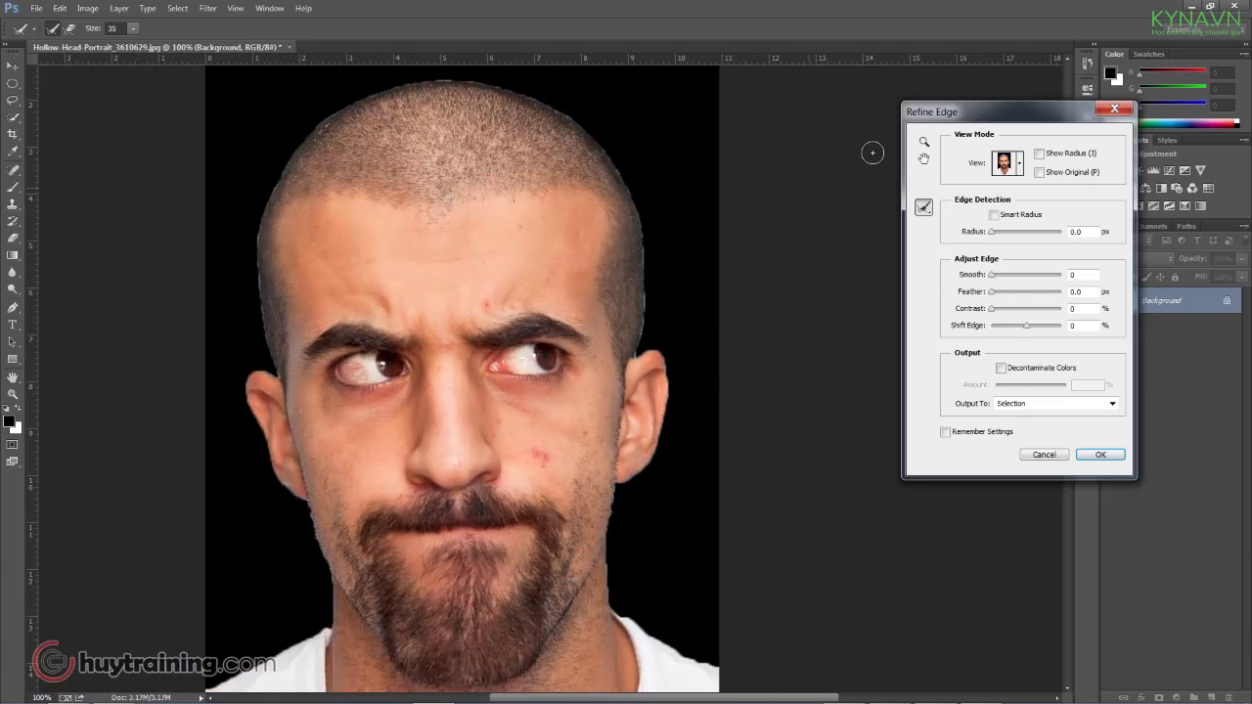
scroll(715, 243, up, 1)
drag(595, 284, 704, 292)
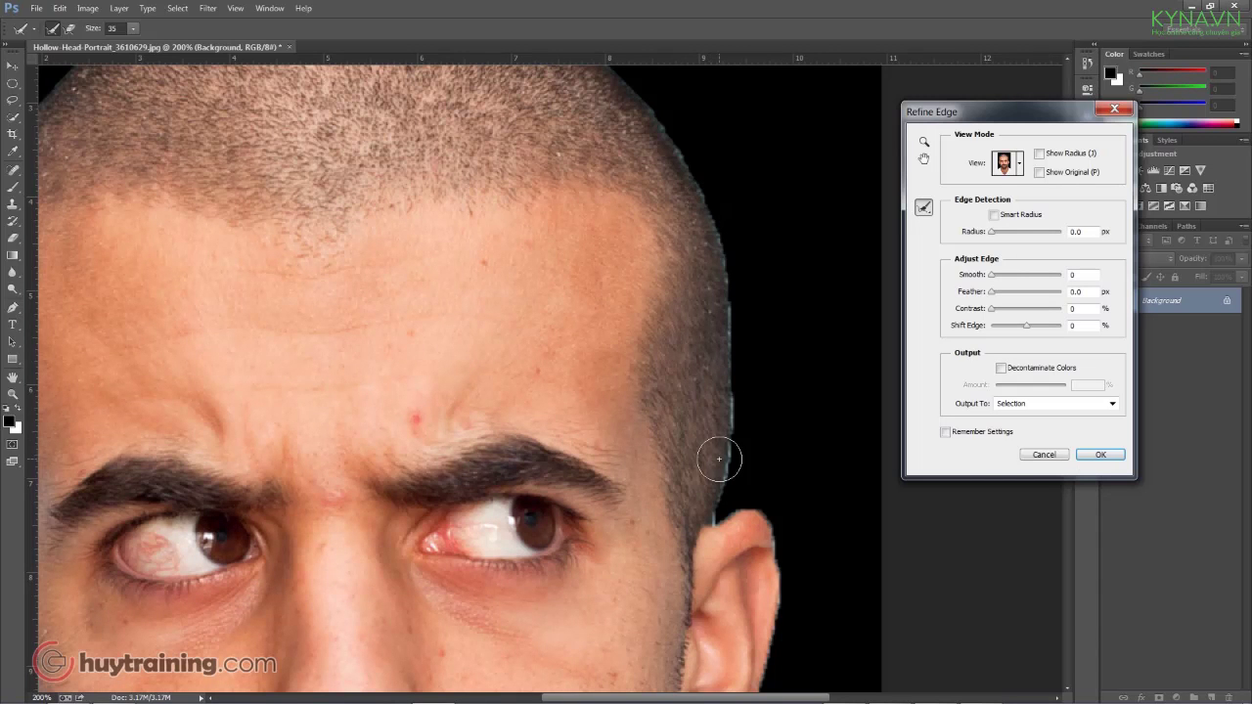
drag(993, 279, 1003, 280)
drag(994, 292, 1024, 333)
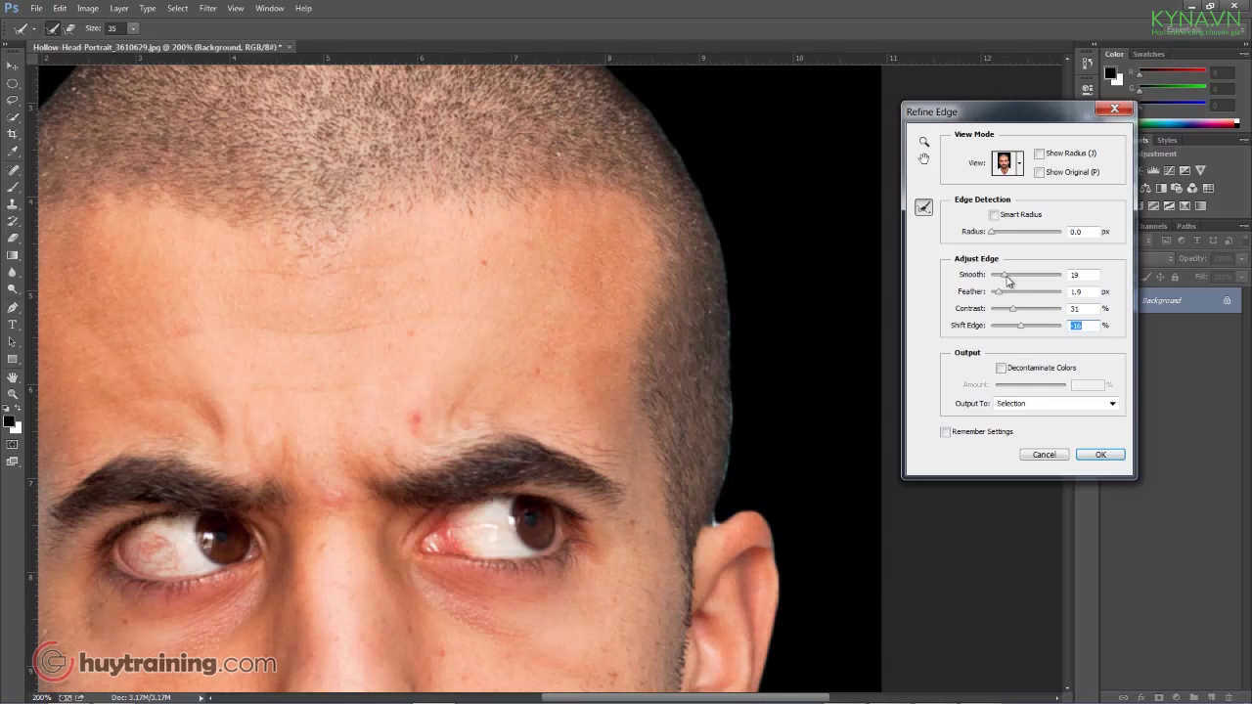
mouse_move(1007, 280)
mouse_down()
mouse_move(1019, 280)
mouse_move(1006, 298)
mouse_up()
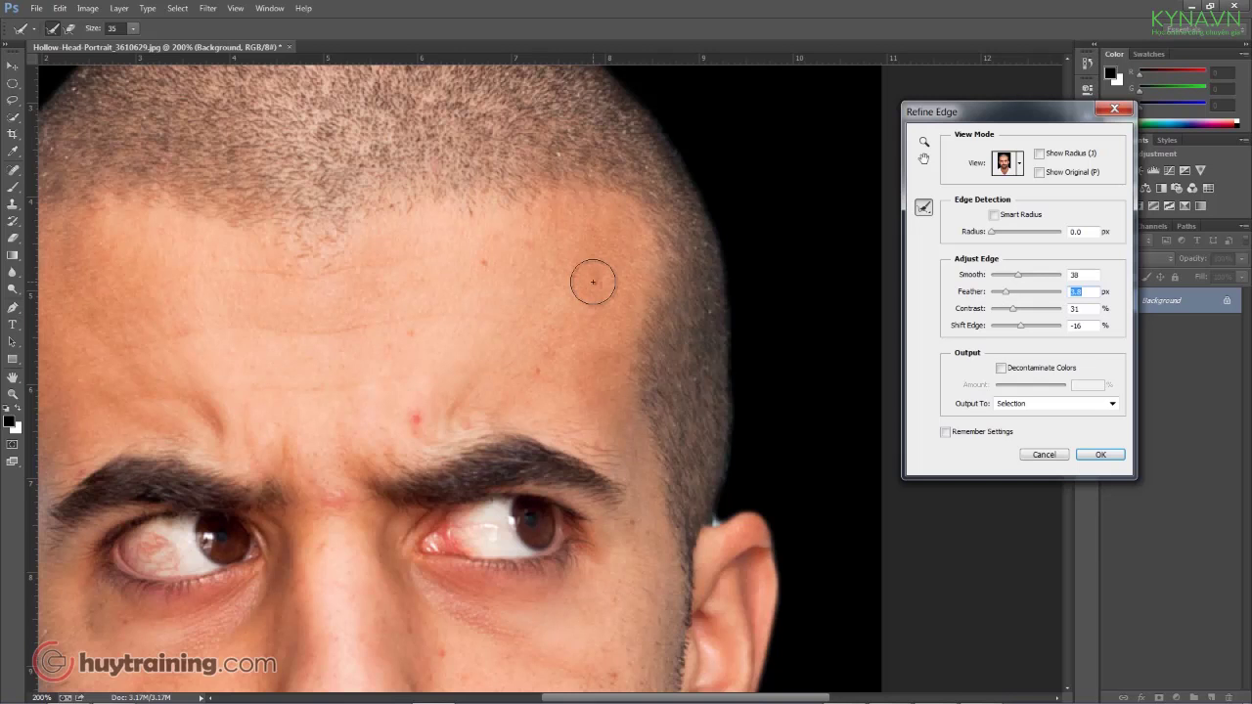
Examine the refined cutout edge around the head, ears and shoulders, both up close and with the whole figure in view.
key(ctrl+minus)
key(ctrl+minus)
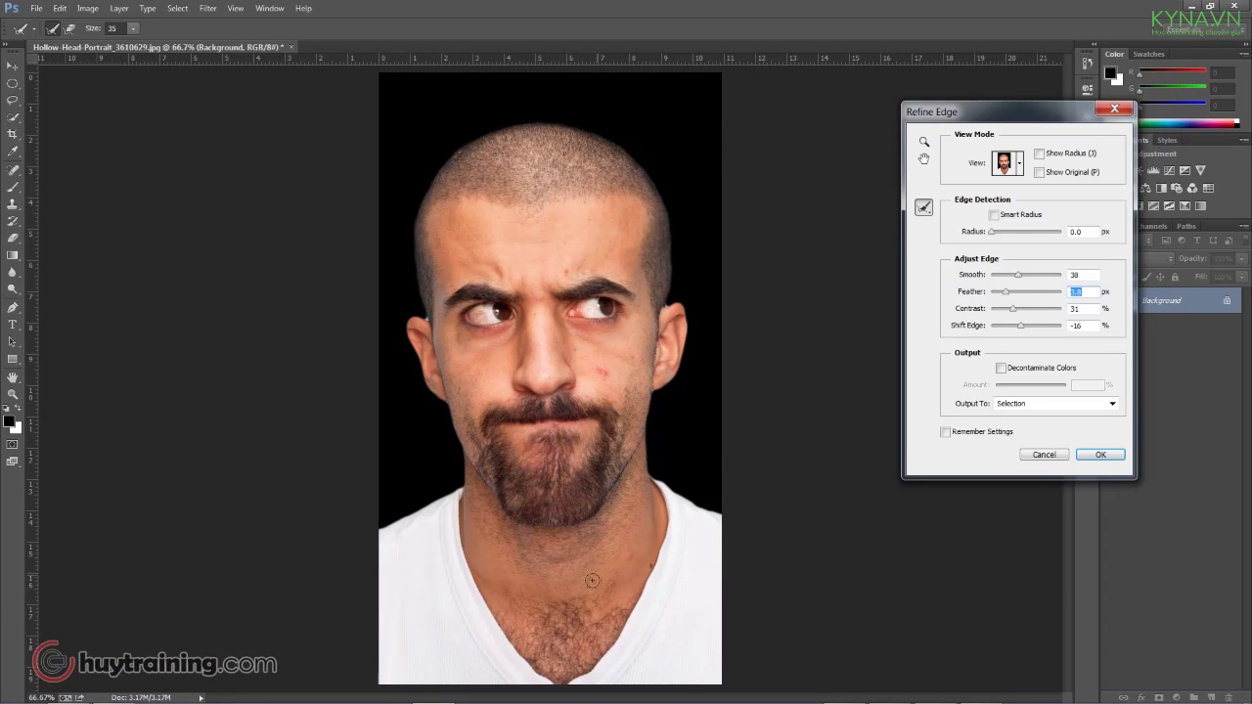
key(ctrl+plus)
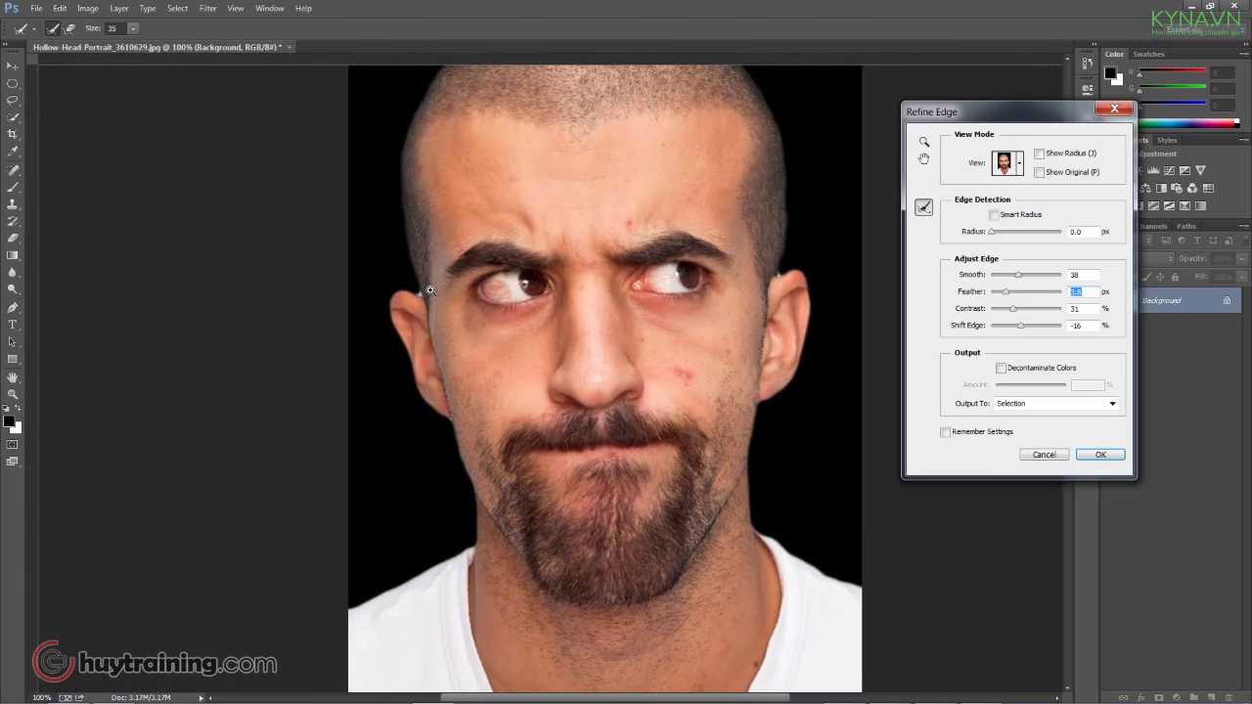
key(ctrl+plus)
key(ctrl+minus)
key(ctrl+minus)
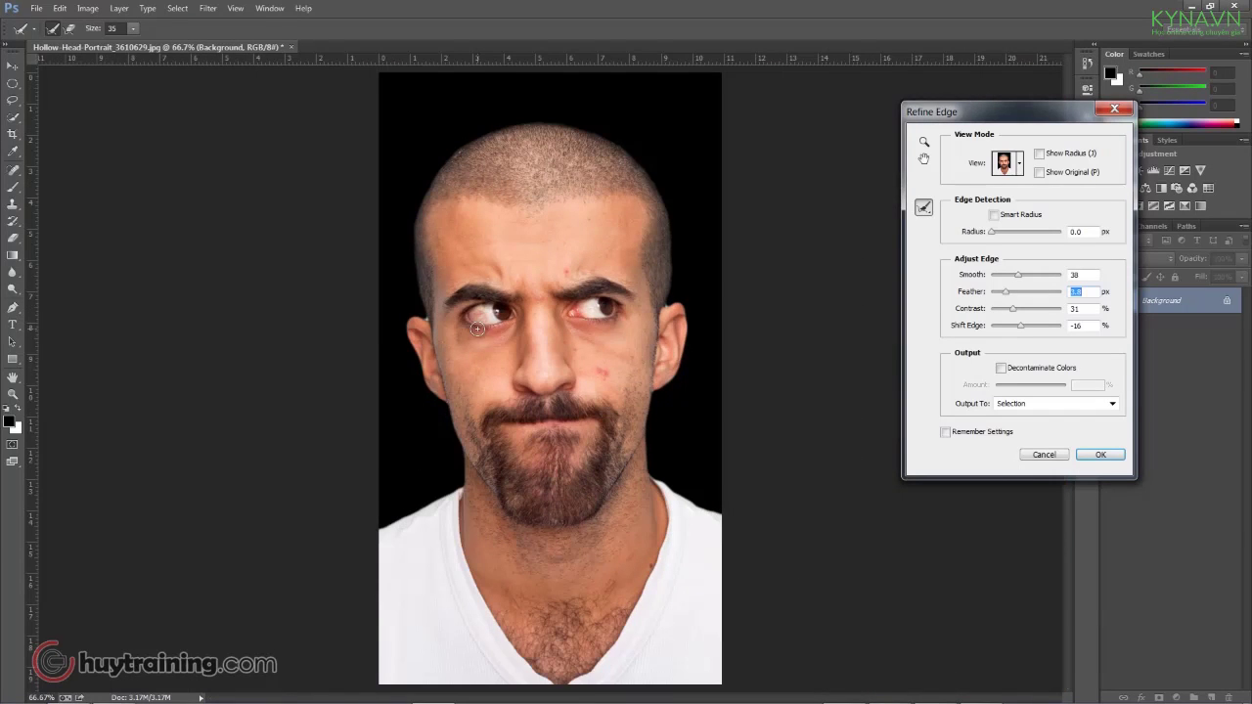
click(691, 535)
click(769, 535)
click(519, 434)
mouse_move(519, 434)
mouse_down()
mouse_move(772, 476)
mouse_move(375, 475)
mouse_move(844, 419)
mouse_move(858, 447)
mouse_move(643, 409)
mouse_up()
key(ctrl+0)
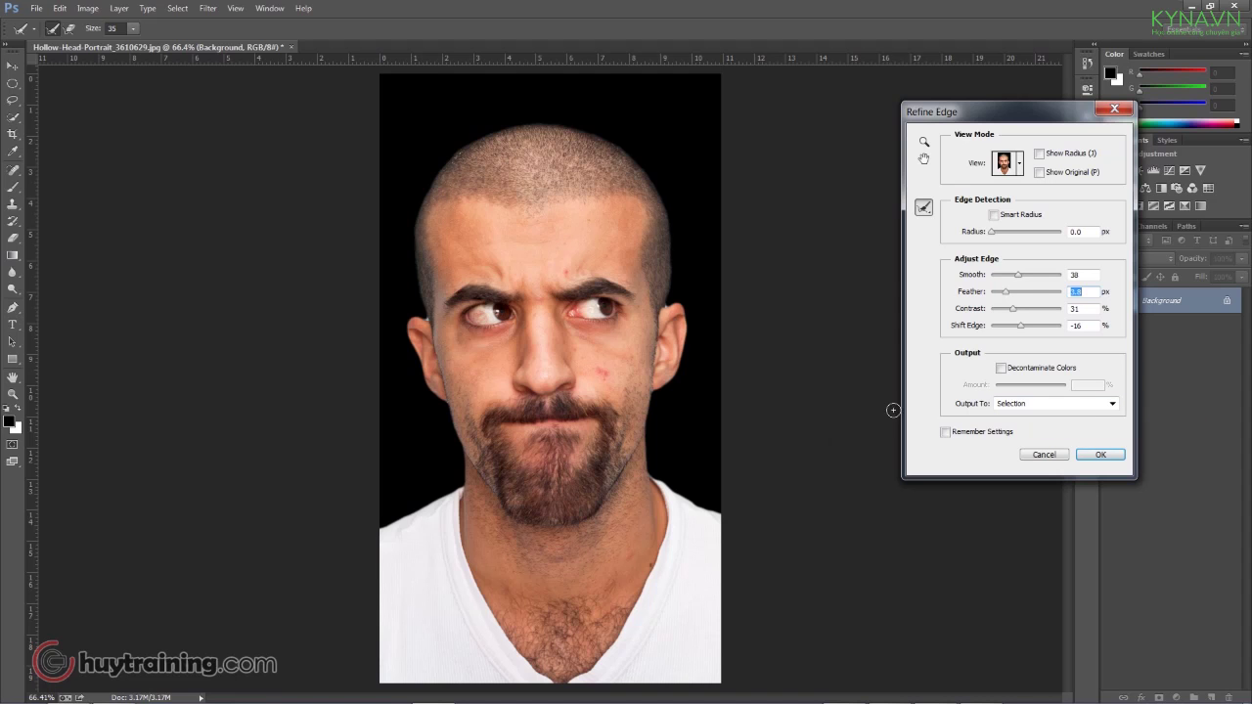
Output the refined selection as a Layer Mask and apply the edge refinement.
click(1094, 412)
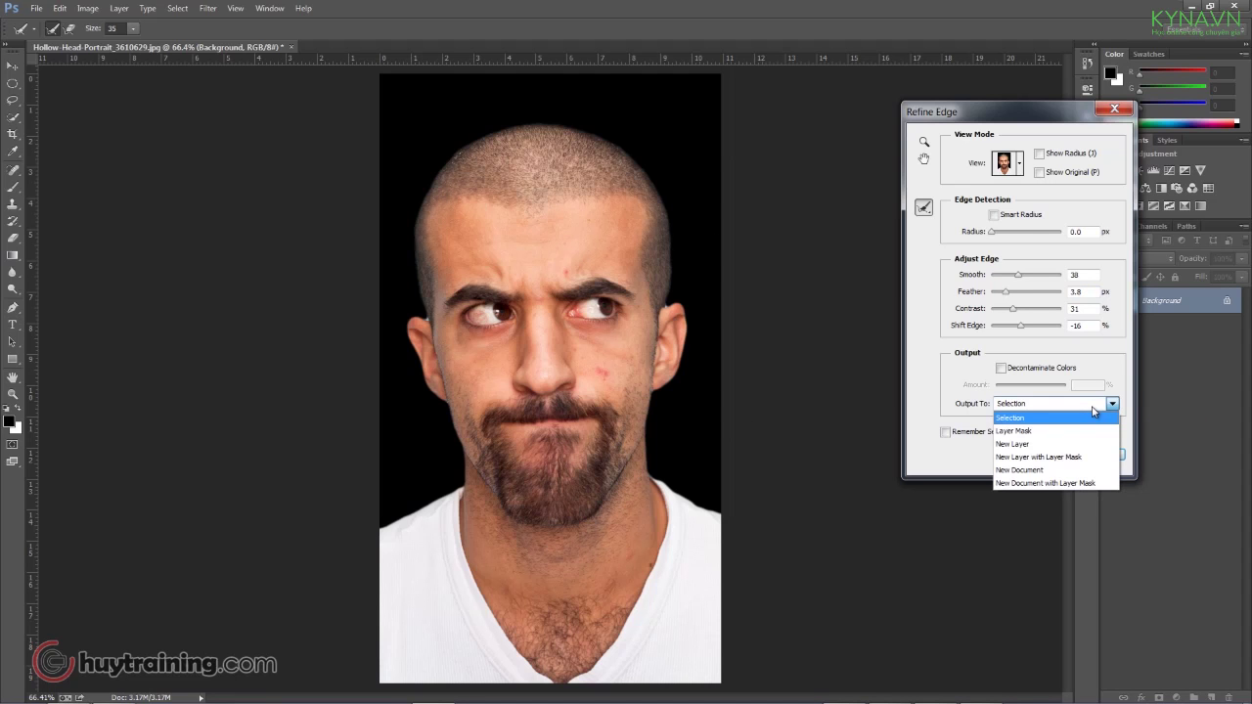
click(1034, 444)
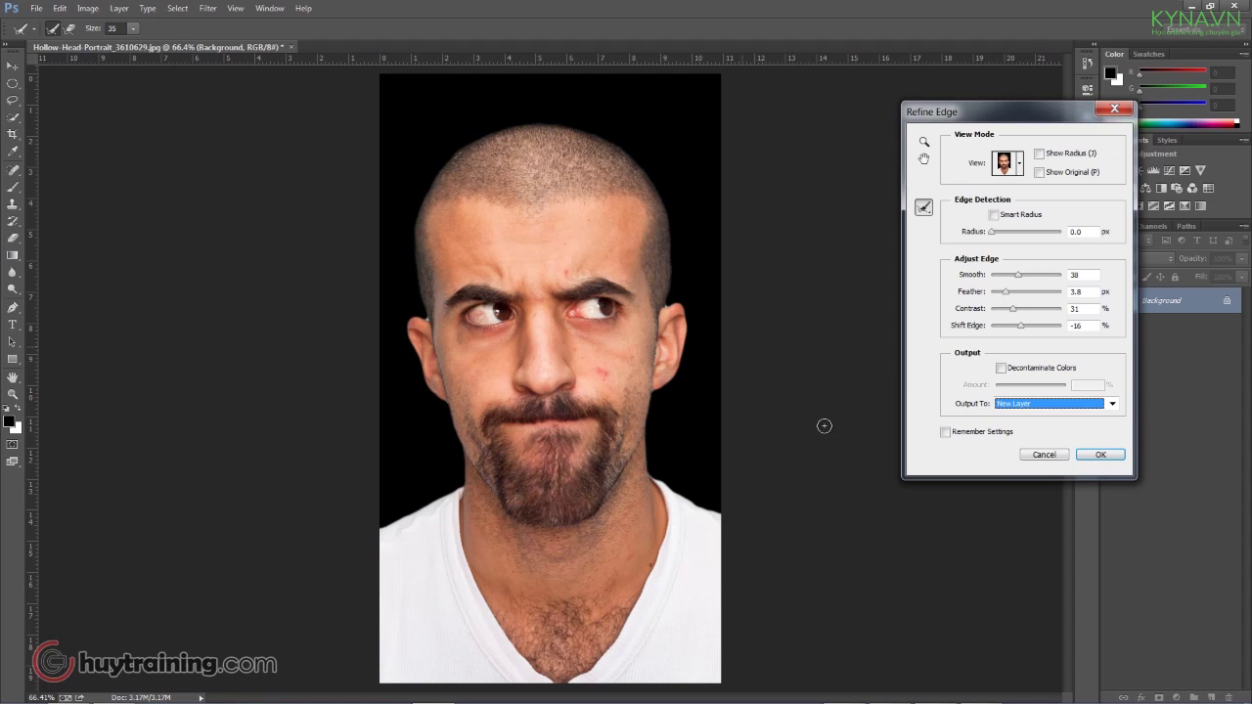
click(1045, 408)
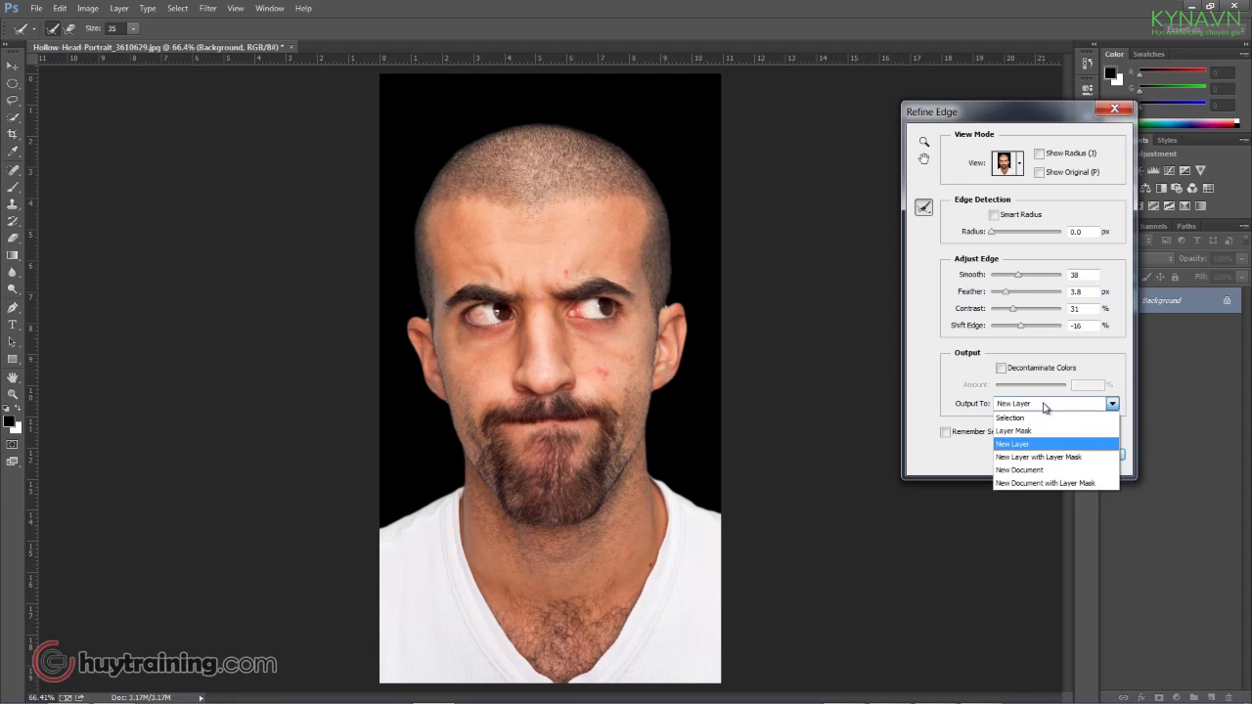
click(1027, 432)
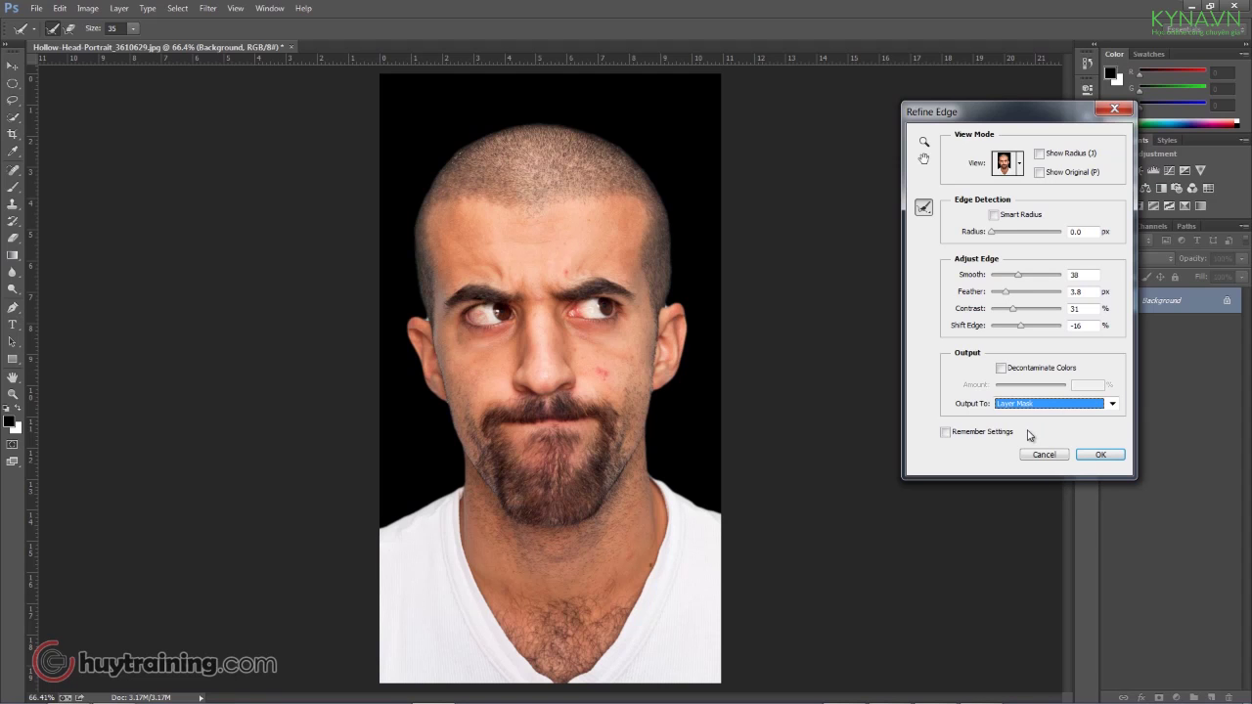
click(1102, 456)
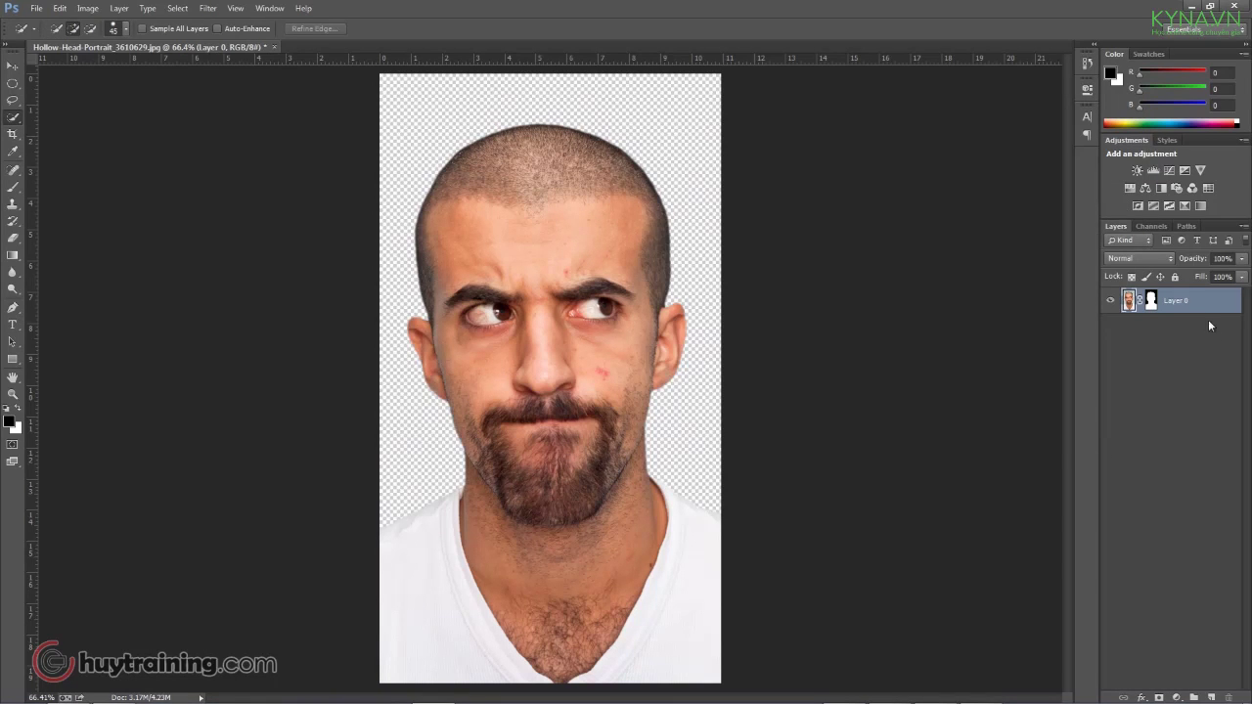
Paint black with a size 45 brush on the layer mask along the jaw and lower ear on the right side of the photo.
click(1153, 305)
click(1153, 306)
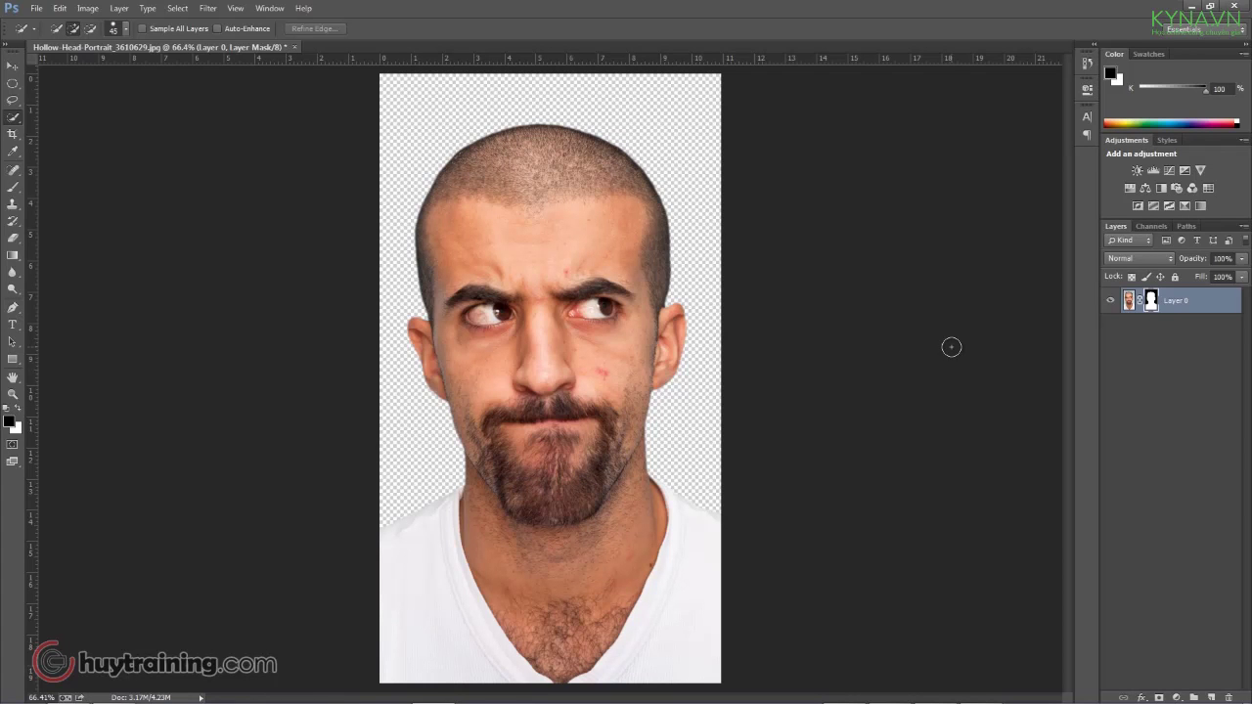
scroll(646, 394, up, 1)
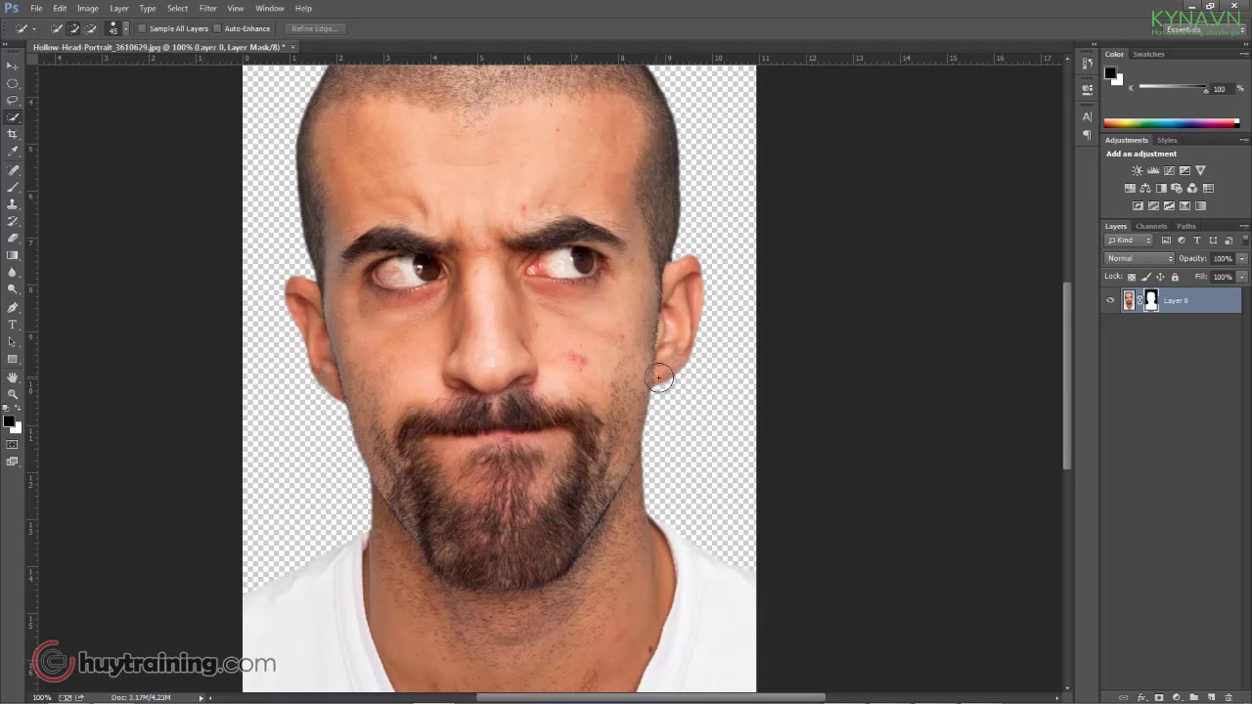
key(ctrl+plus)
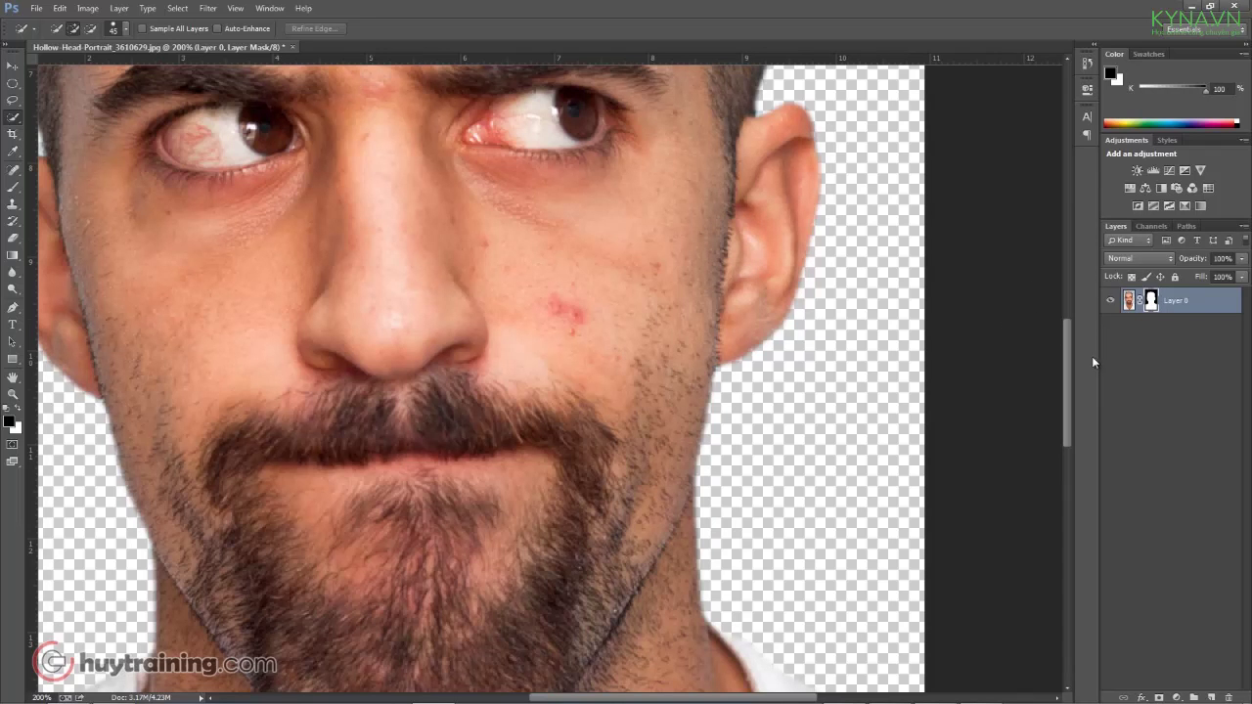
click(1128, 304)
click(1149, 303)
key(b)
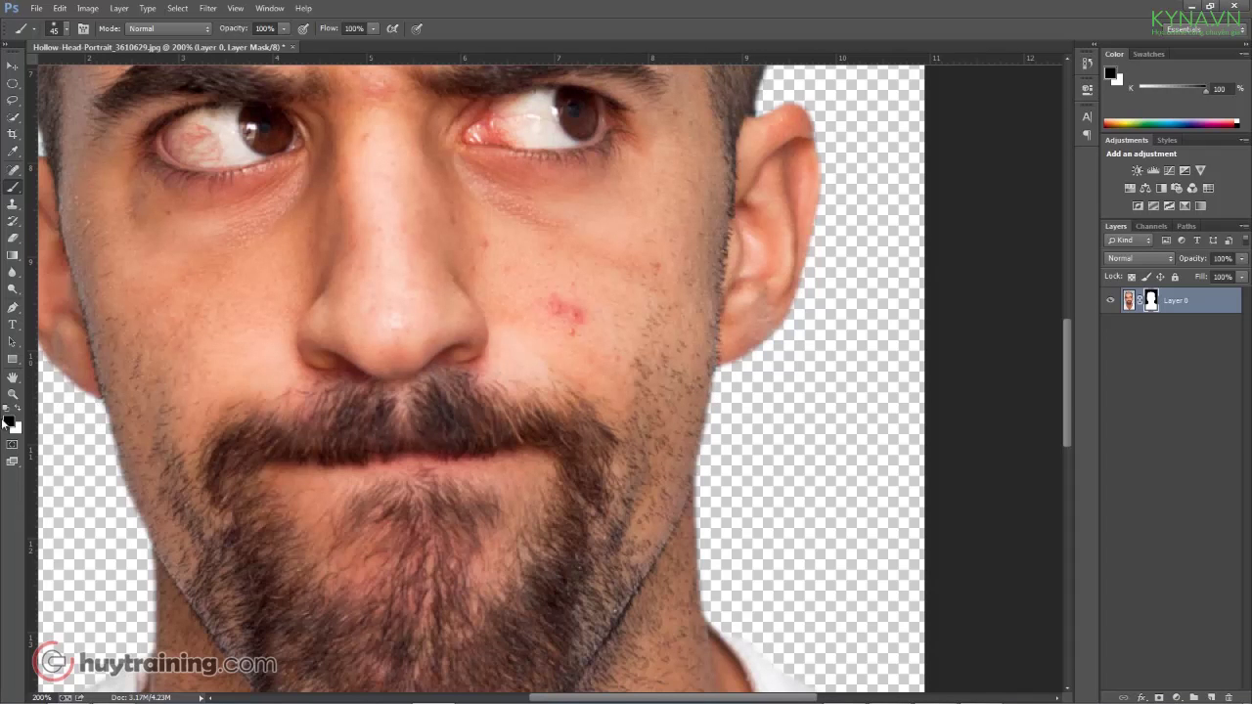
drag(726, 316, 687, 457)
drag(713, 324, 693, 419)
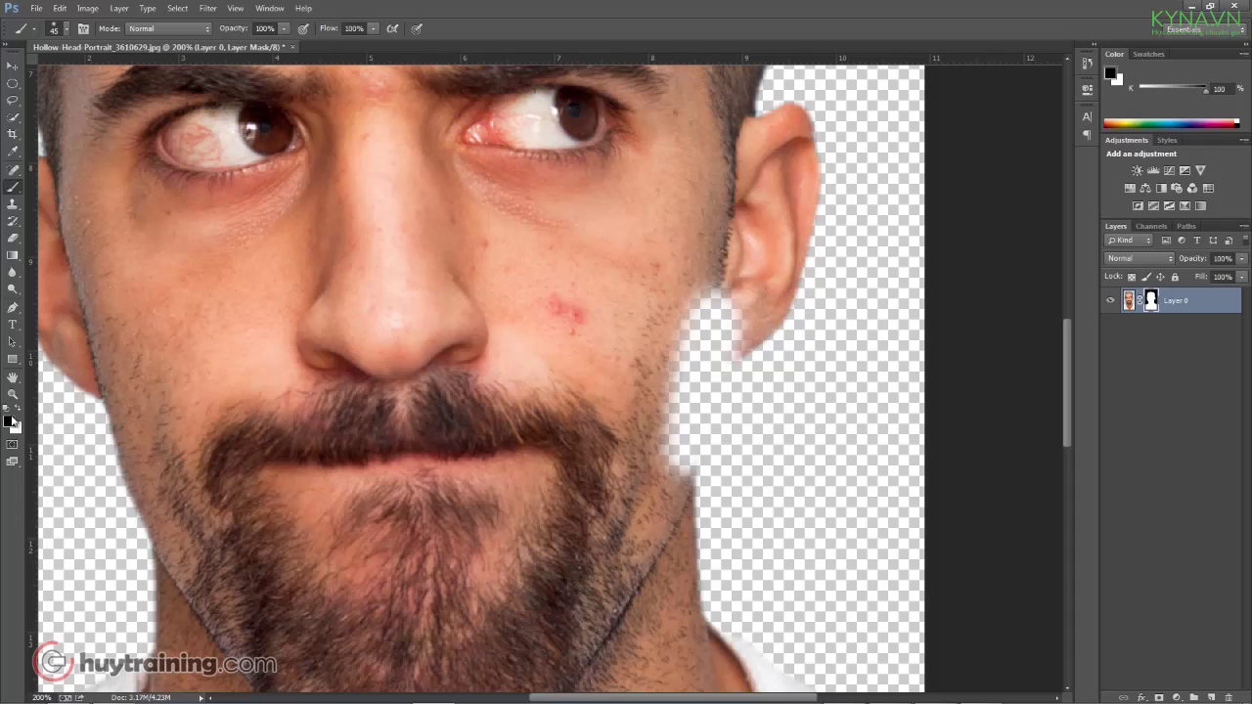
Paint white on the layer mask to restore the hidden jaw and earlobe.
key(x)
mouse_move(725, 265)
mouse_down()
mouse_move(652, 419)
mouse_move(730, 296)
mouse_move(663, 454)
mouse_move(734, 299)
mouse_move(674, 467)
mouse_move(725, 314)
mouse_up()
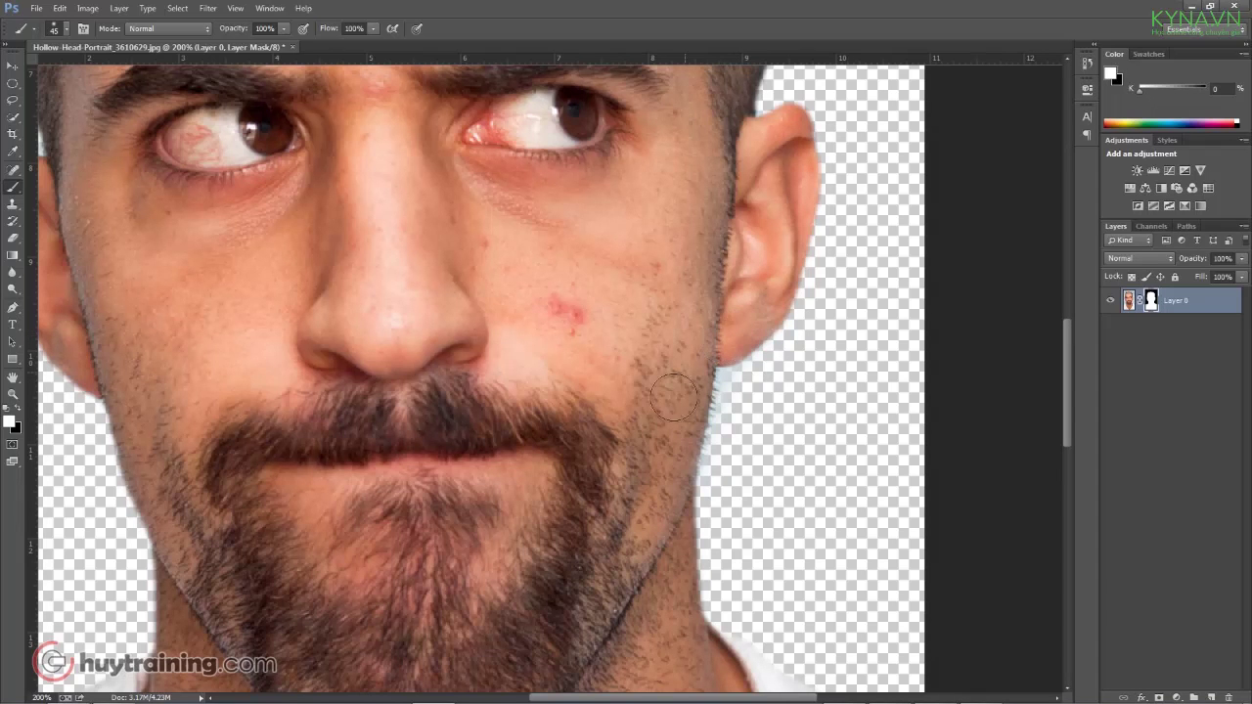
scroll(681, 417, down, 3)
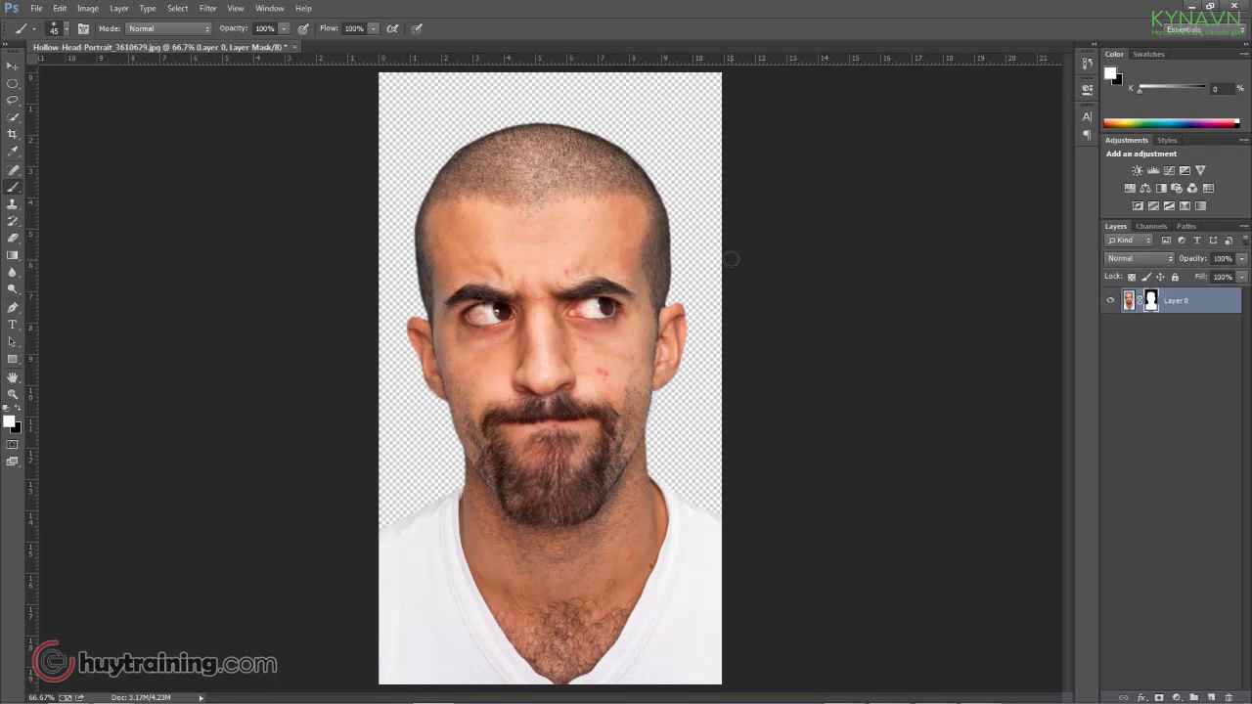
Open old_brick_wall.jpg and copy the entire brick image into the portrait document as a new layer.
key(ctrl+o)
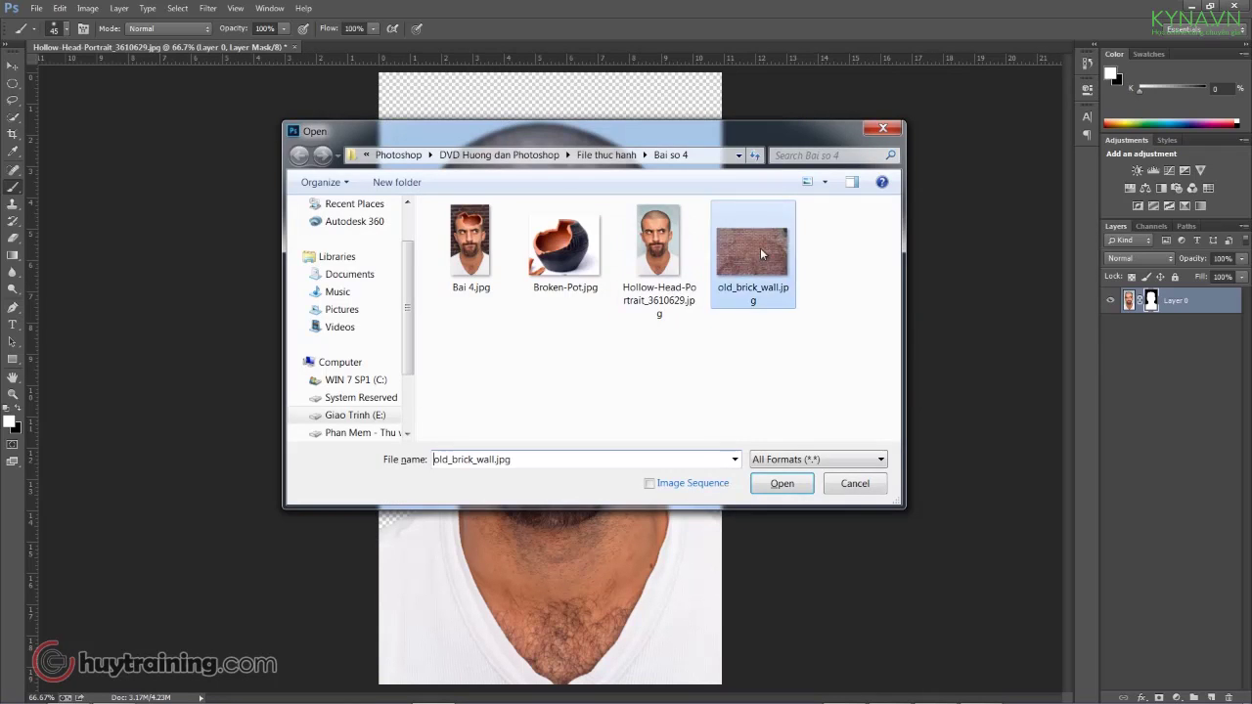
key(Escape)
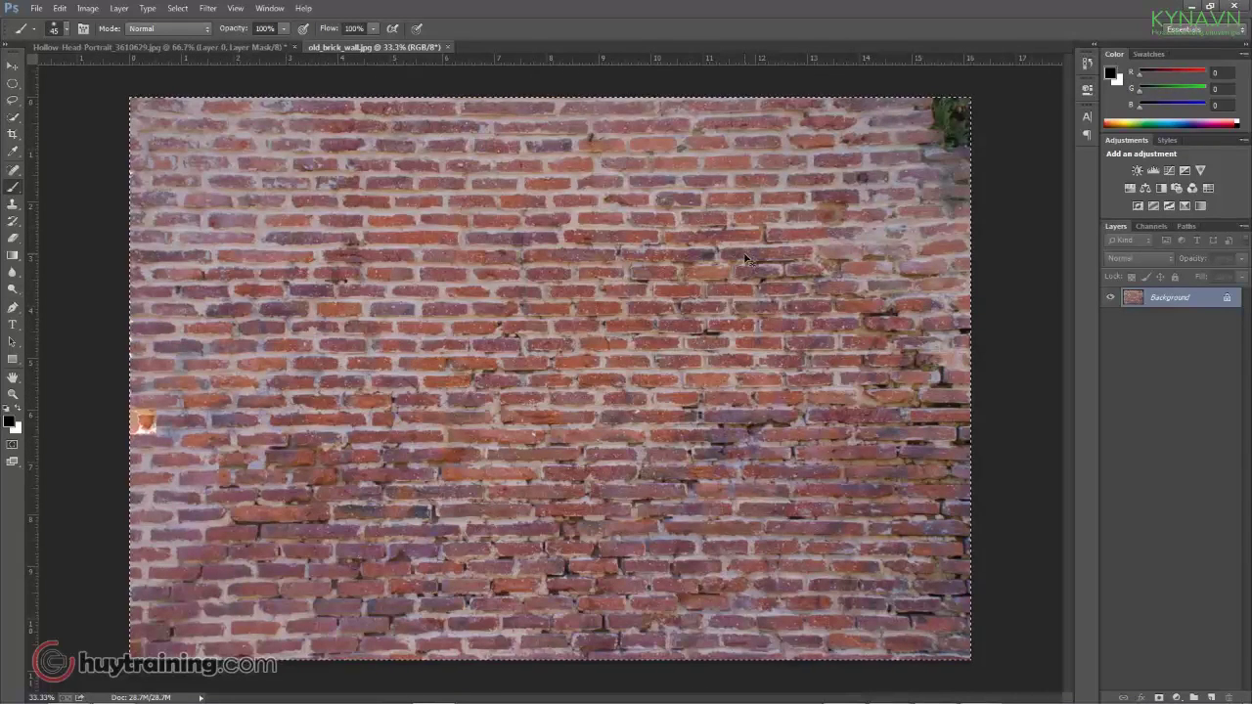
key(ctrl+Tab)
key(ctrl+v)
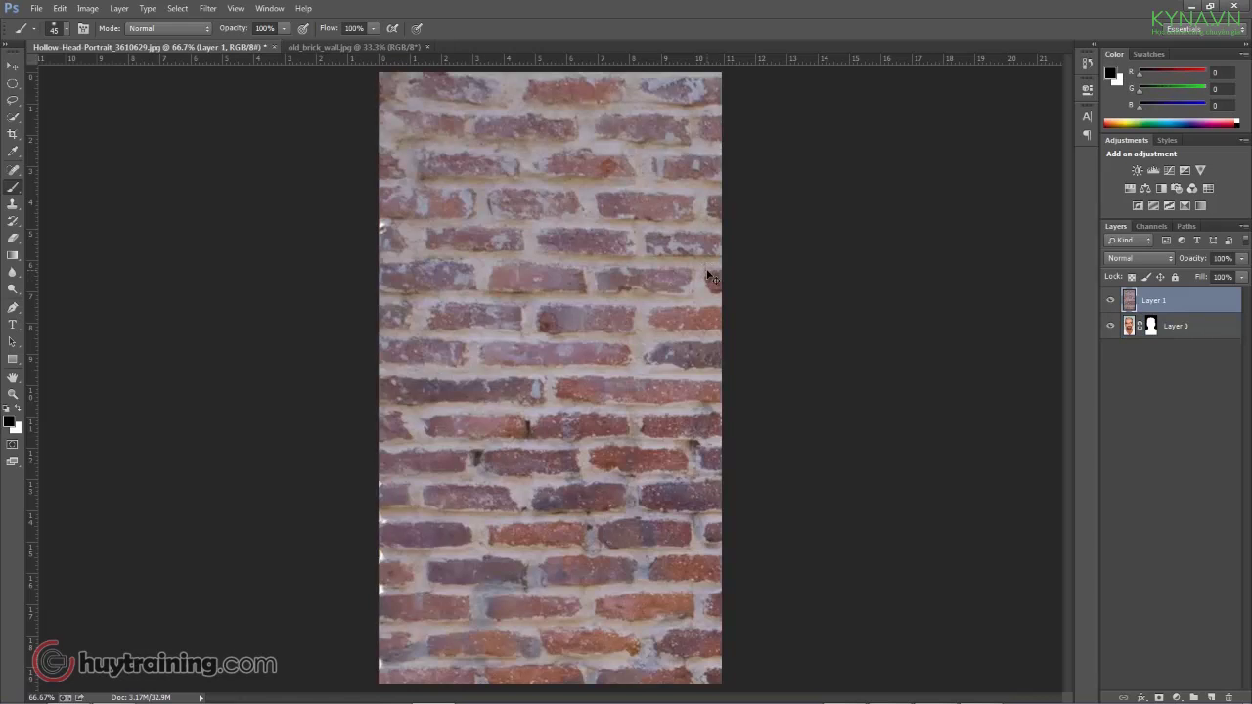
Move the brick wall layer beneath the man's masked layer.
key(ctrl+minus)
key(ctrl+minus)
drag(1163, 304, 1168, 345)
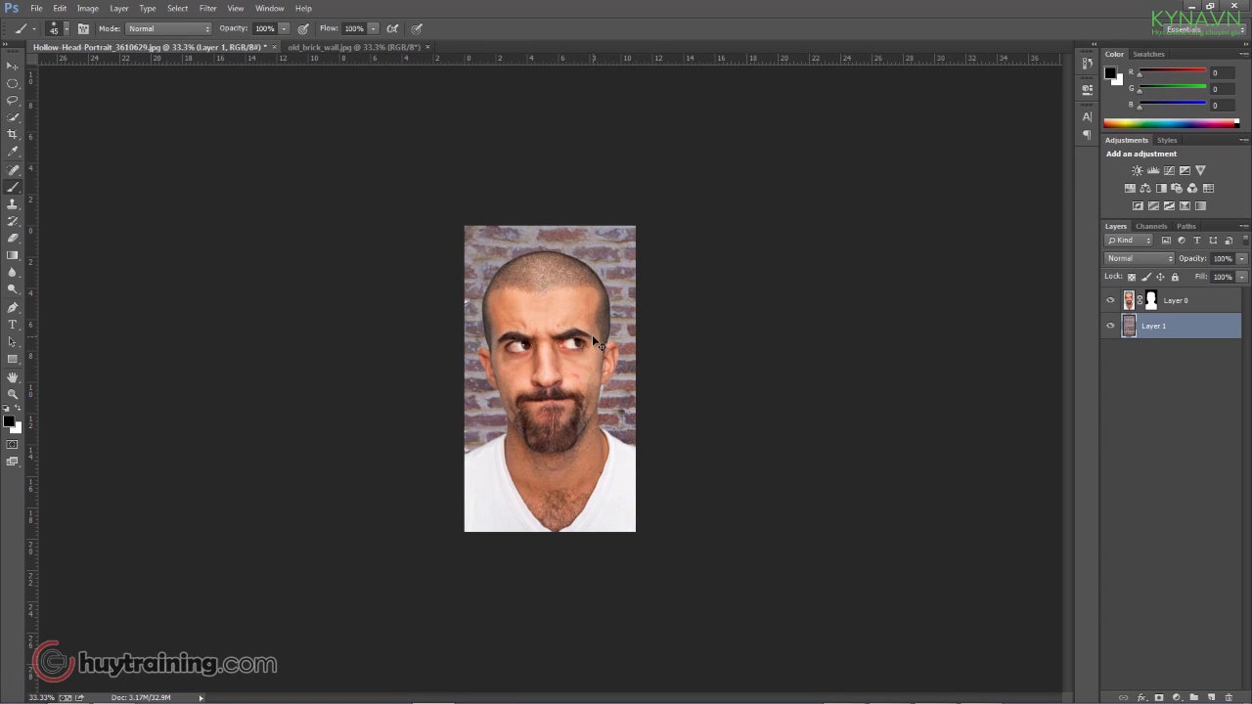
Transform the brick wall layer to about 103% scale and reposition it so the bricks fill the background behind the man.
key(ctrl+t)
key(ctrl+minus)
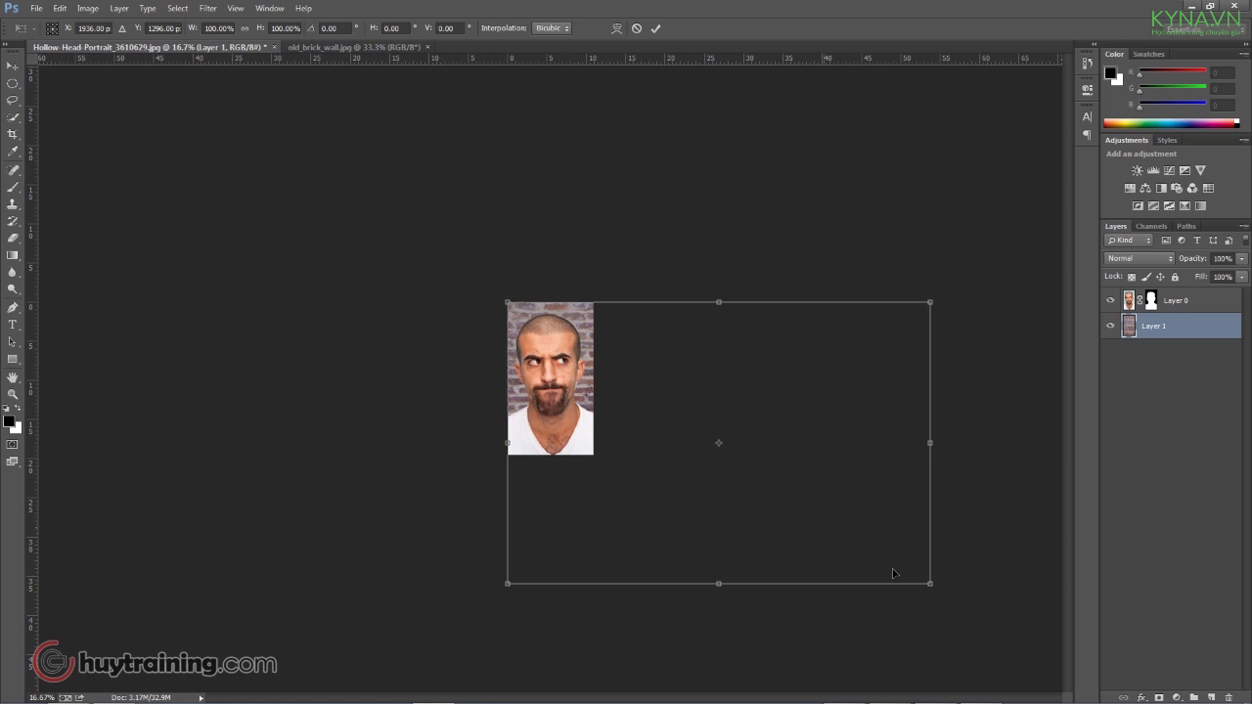
drag(930, 585, 848, 526)
drag(689, 476, 647, 466)
drag(793, 289, 889, 226)
drag(676, 344, 675, 364)
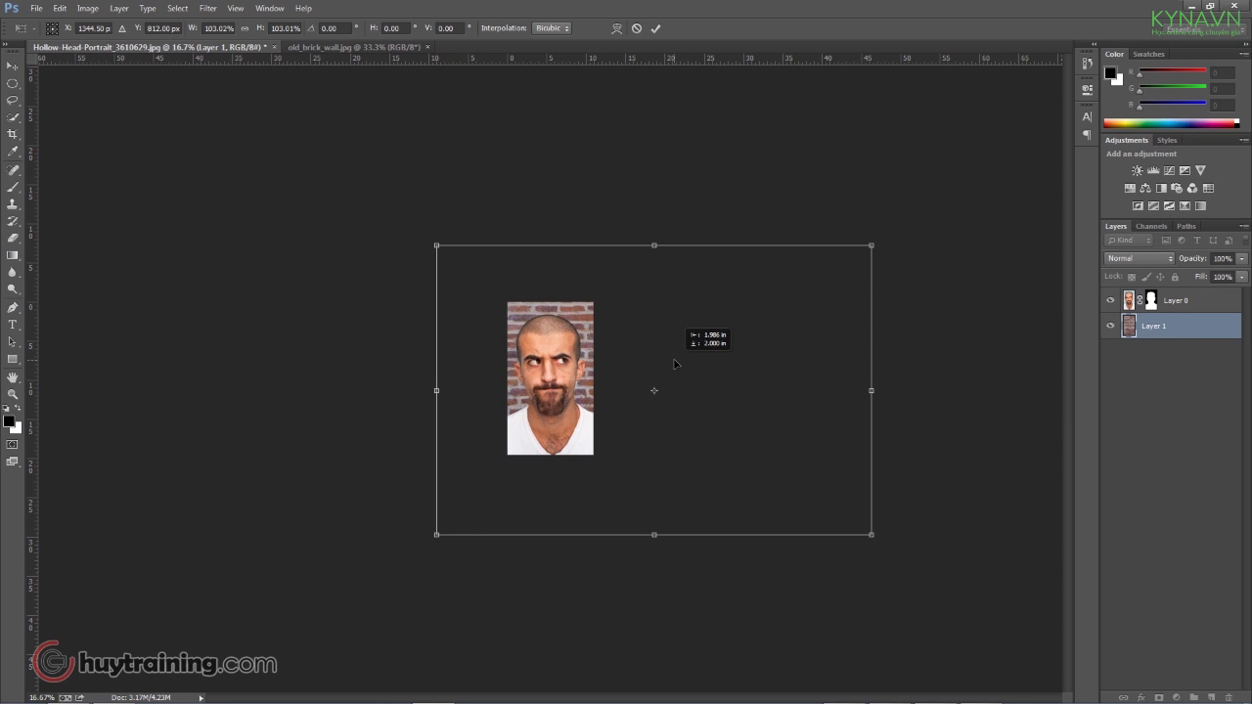
key(Return)
key(b)
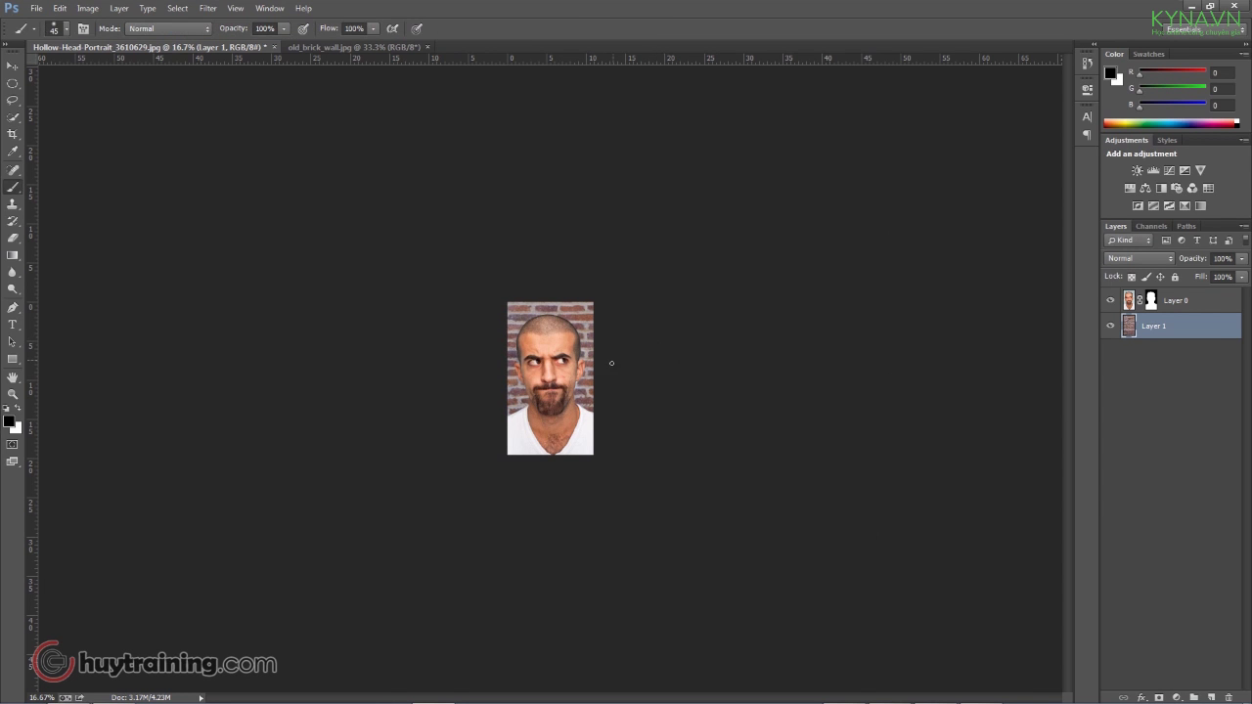
ctrl+click(519, 372)
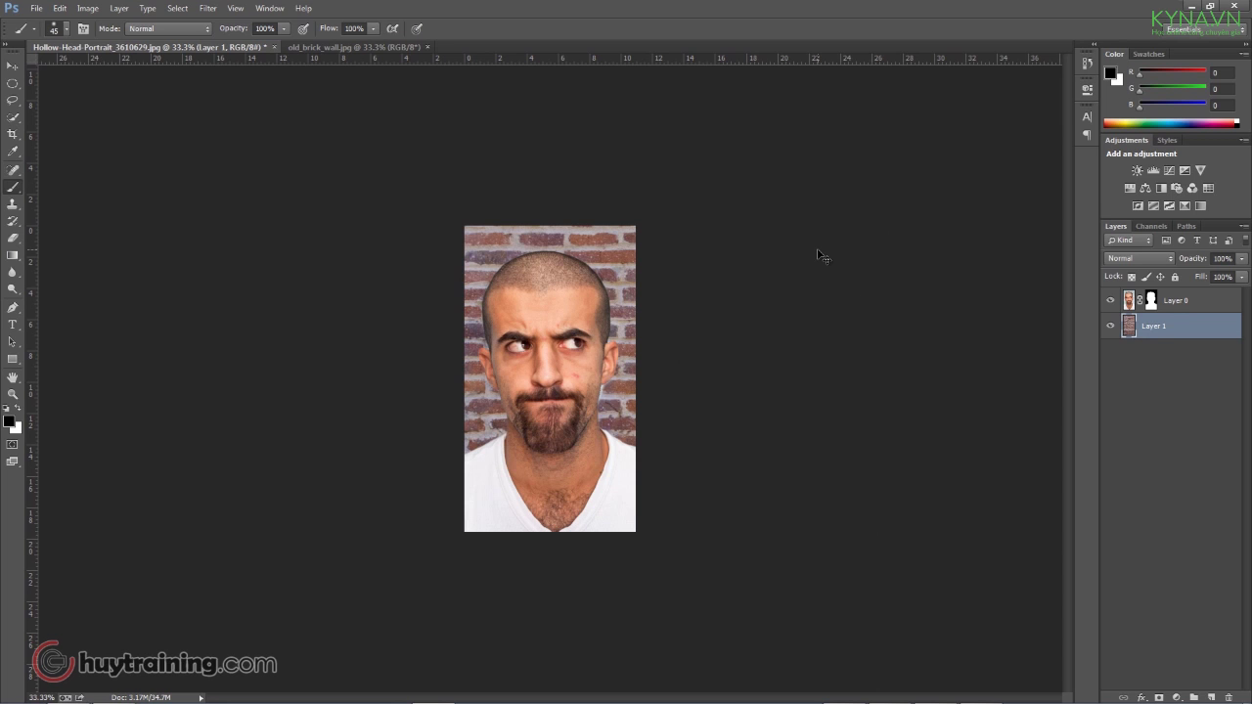
Darken the brick wall layer with a Curves adjustment on the RGB channel, using input 164 and output 104.
click(88, 8)
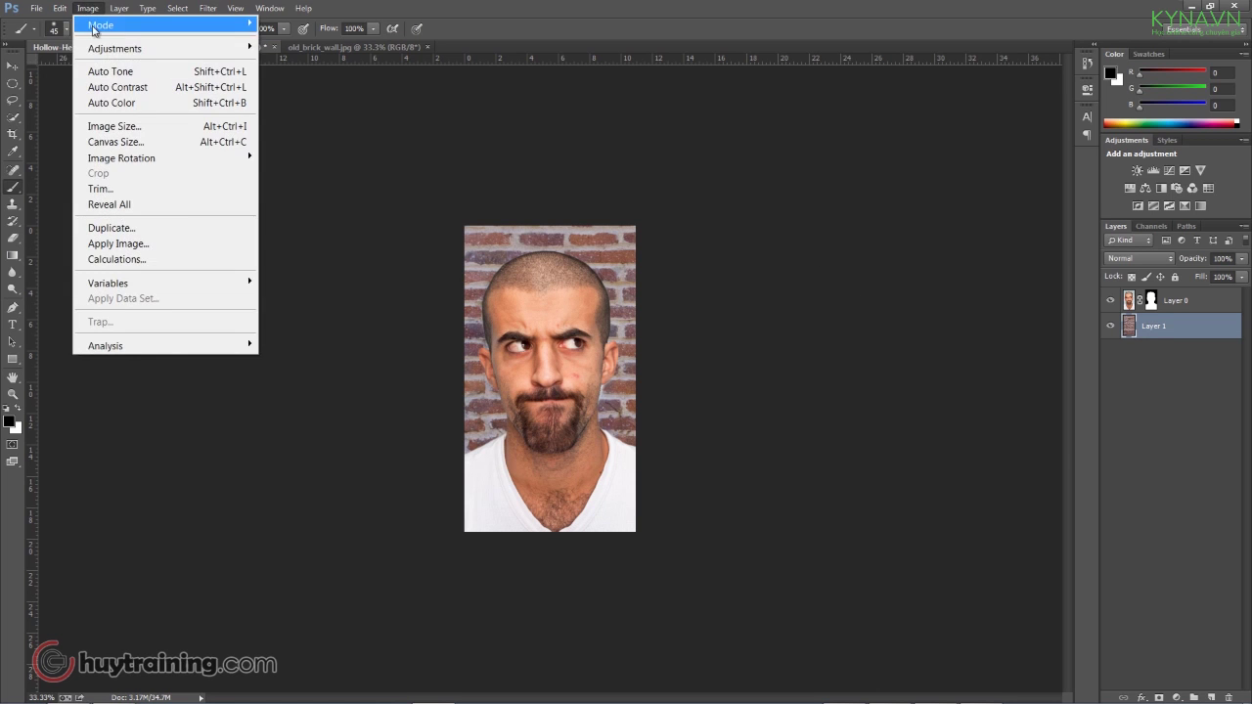
mouse_move(109, 49)
click(334, 81)
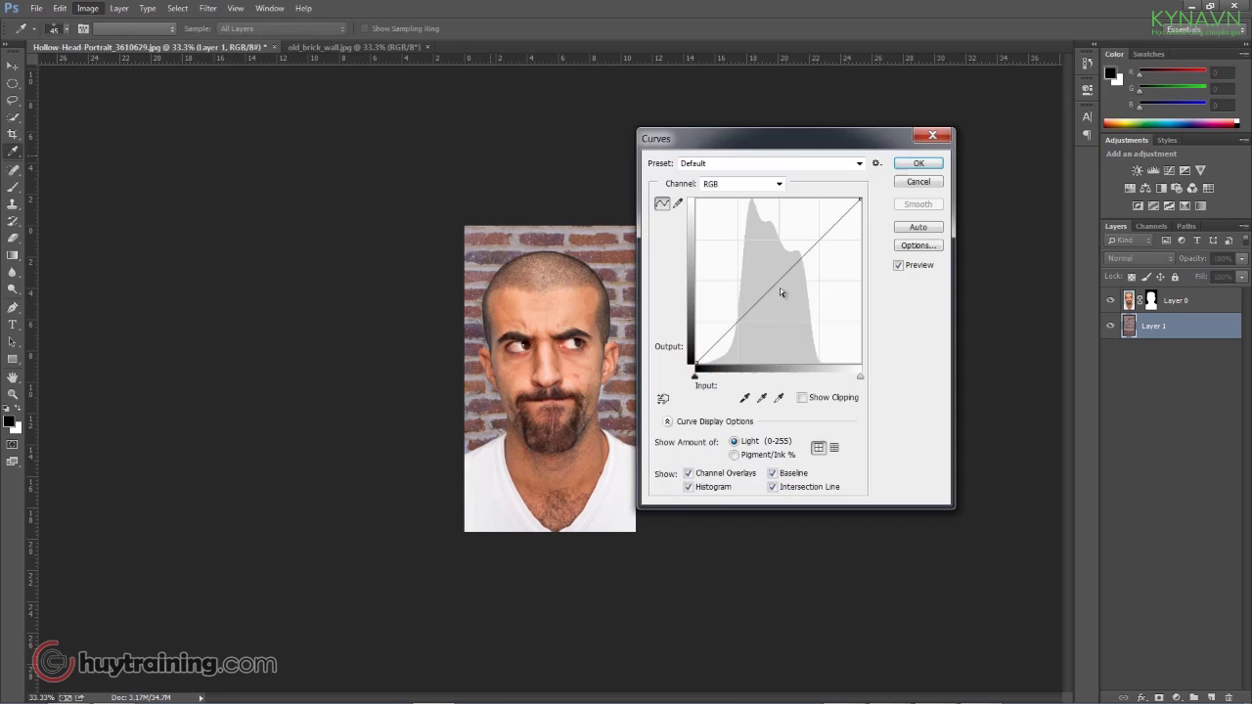
drag(780, 280, 802, 296)
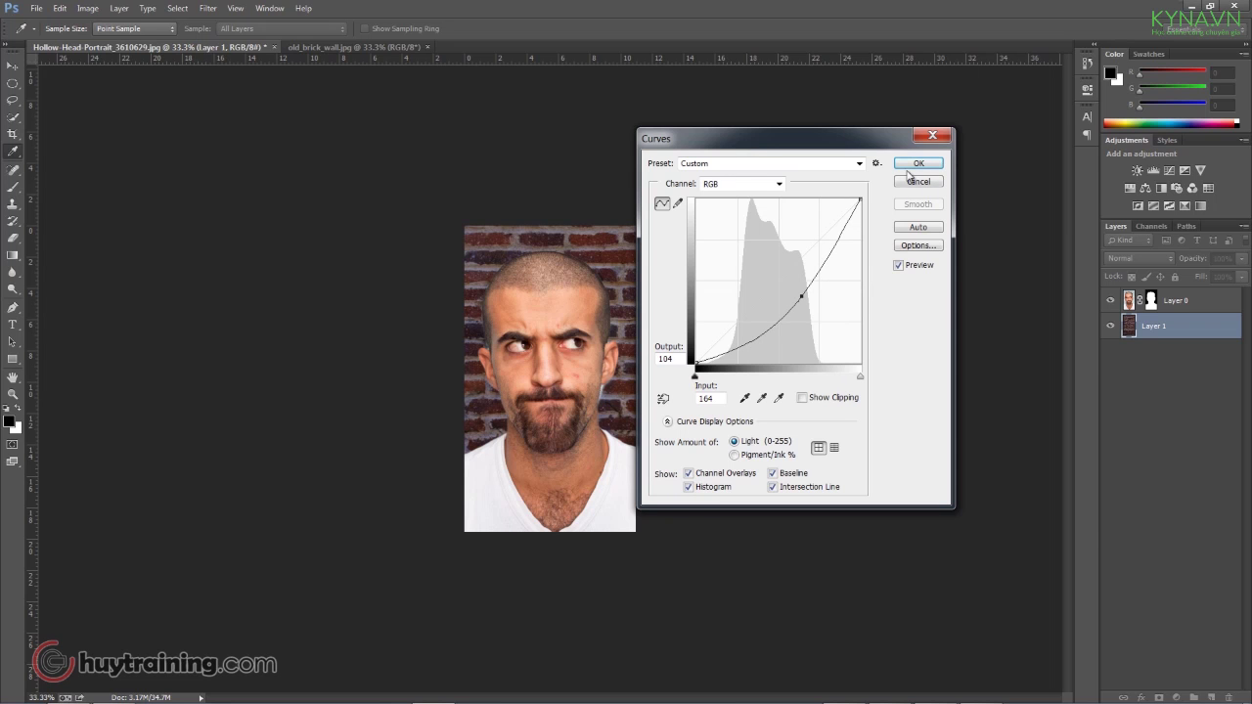
click(908, 172)
Paint white on the man's layer mask beside the jaw below his left ear to reveal the original light background.
key(b)
key(ctrl+plus)
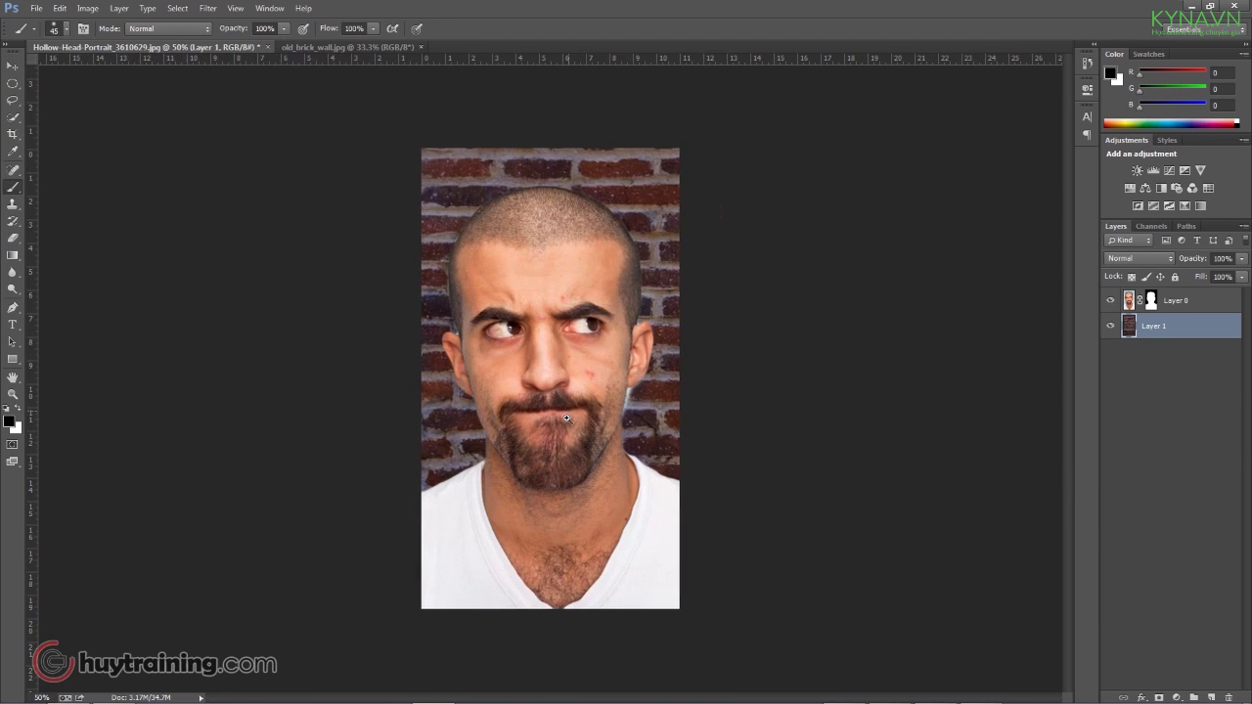
key(ctrl+plus)
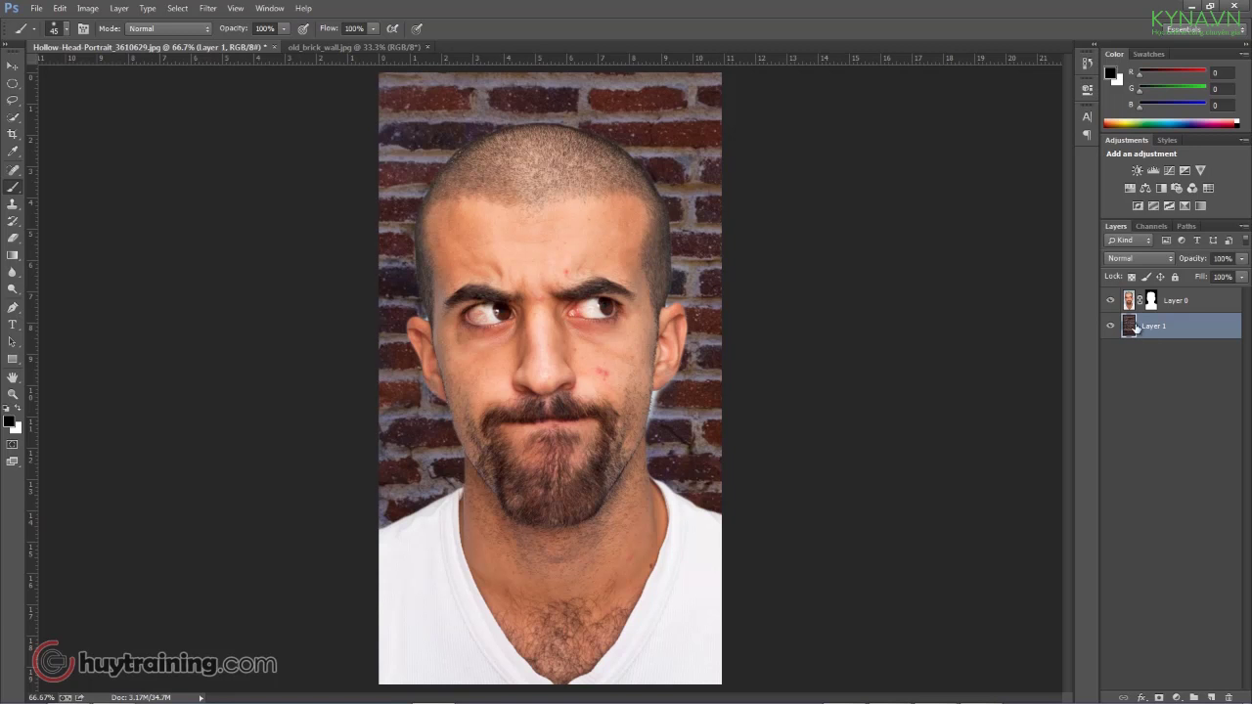
scroll(443, 322, up, 1)
drag(762, 452, 730, 286)
scroll(751, 276, up, 1)
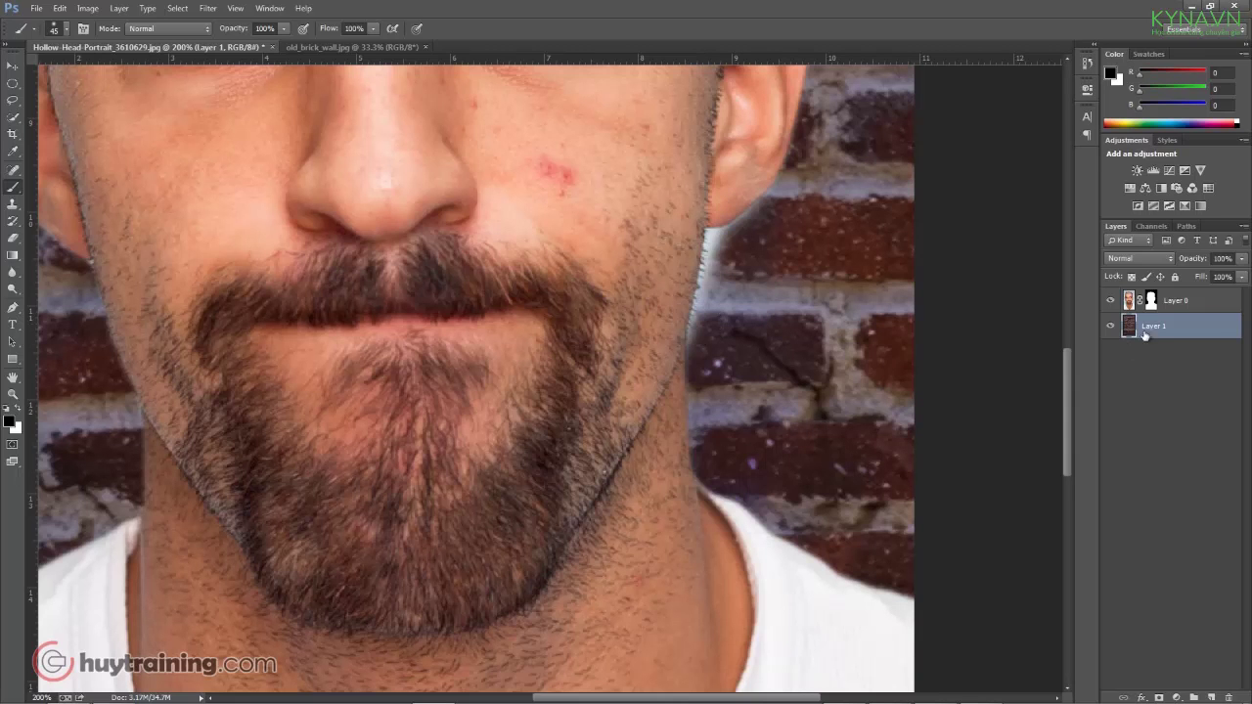
click(1155, 300)
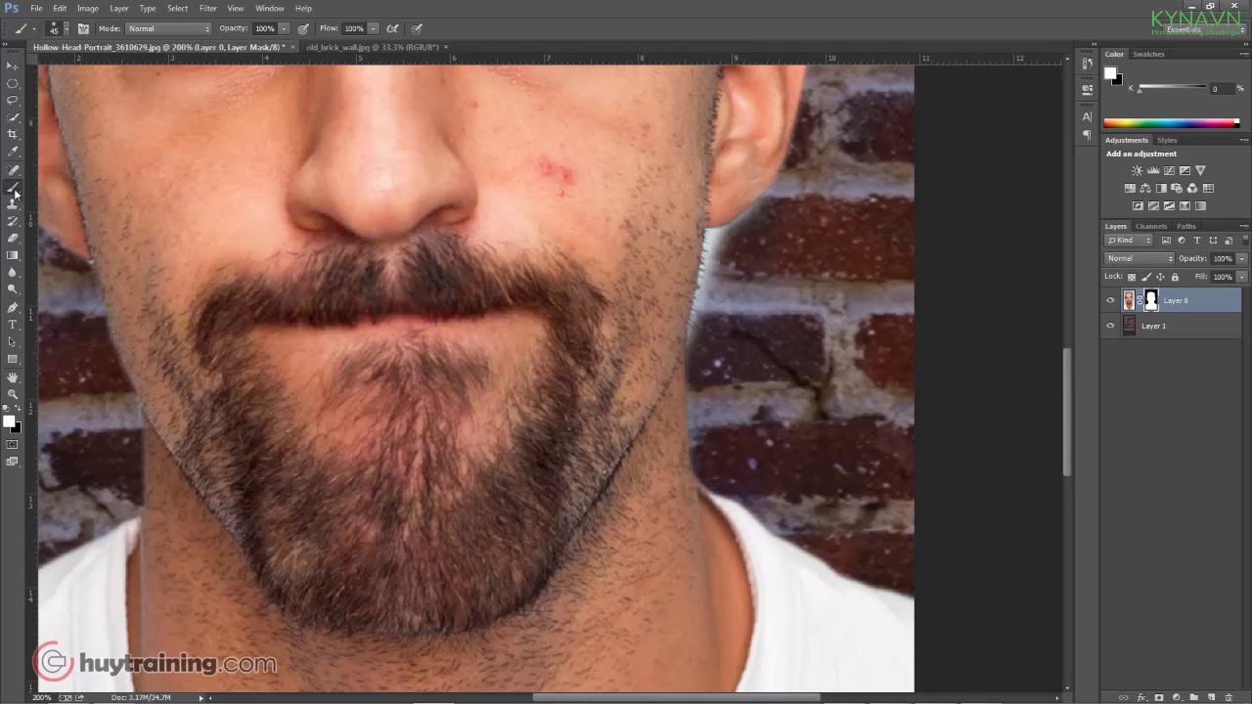
mouse_move(727, 265)
mouse_down()
mouse_move(717, 299)
mouse_move(733, 241)
mouse_up()
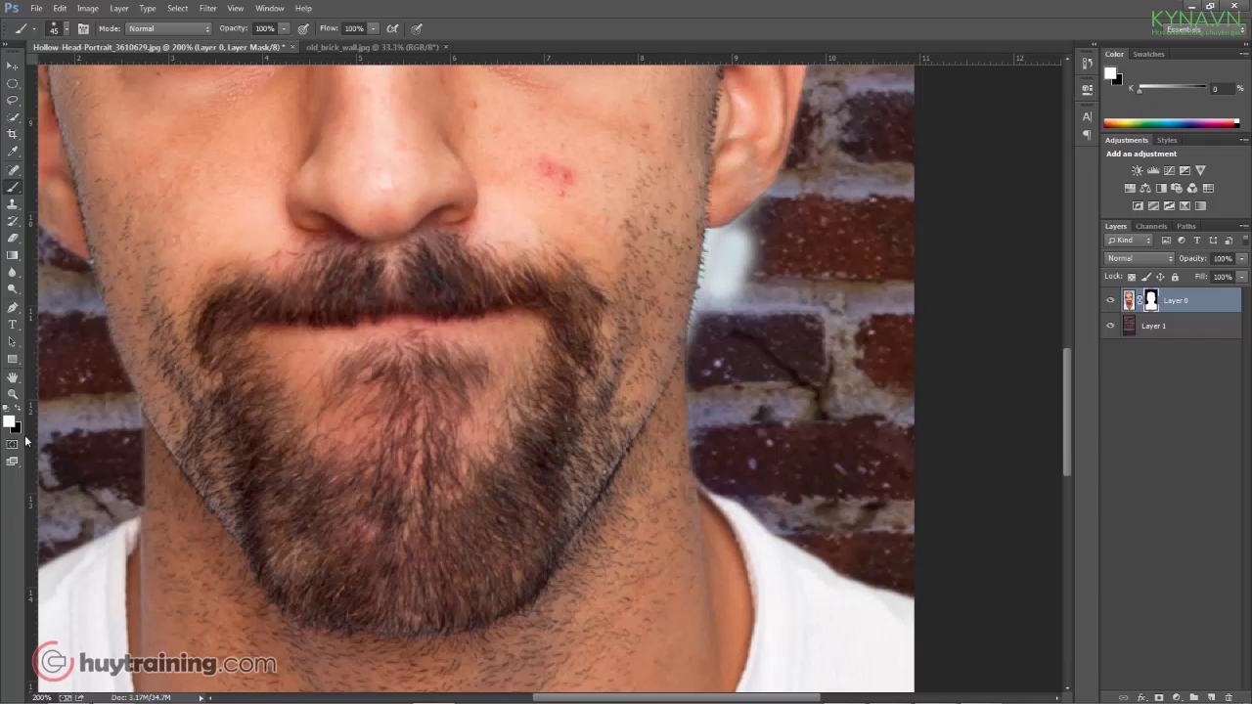
drag(769, 204, 723, 336)
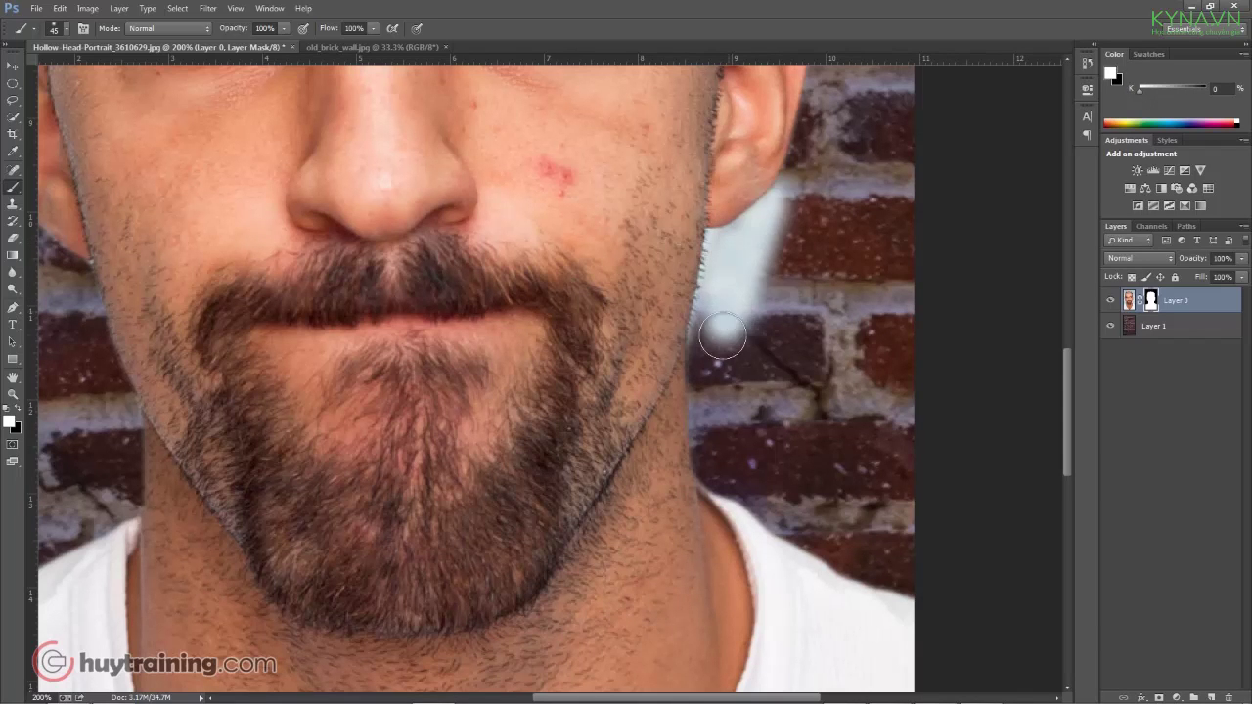
mouse_move(755, 221)
mouse_down()
mouse_move(719, 362)
mouse_move(707, 363)
mouse_up()
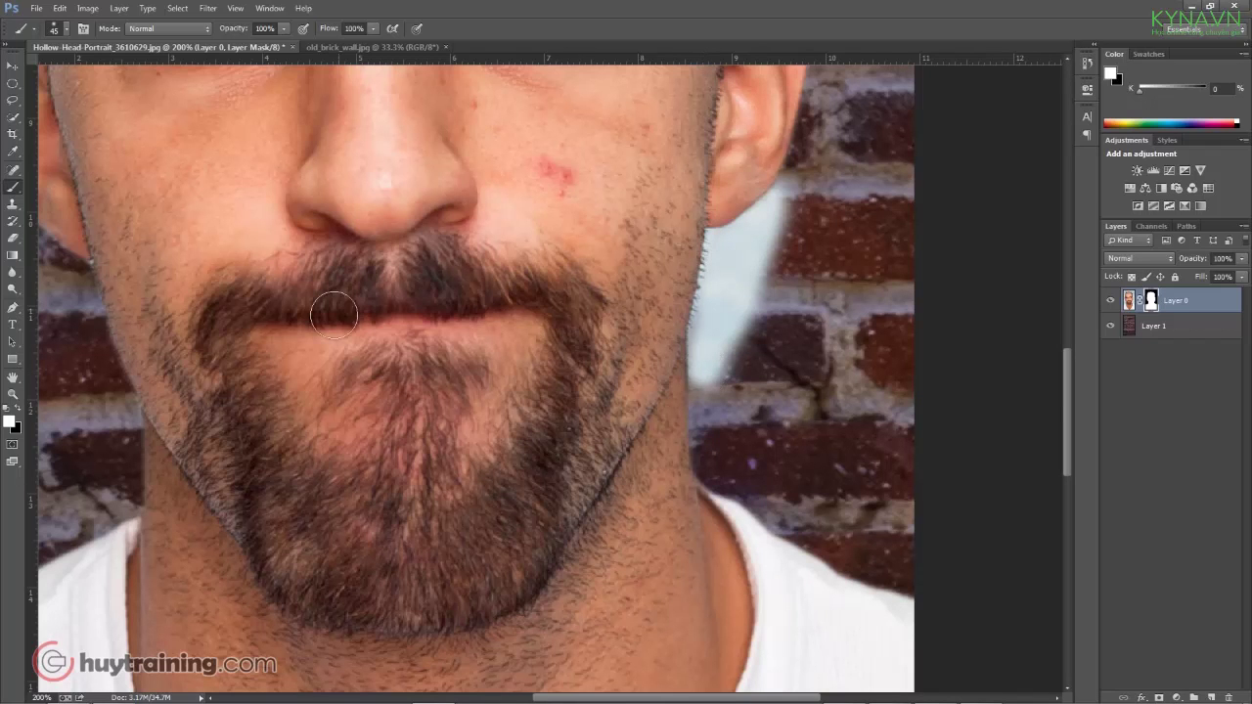
Paint black on the layer mask to hide the light background patch between the man's left earlobe and jaw.
key(x)
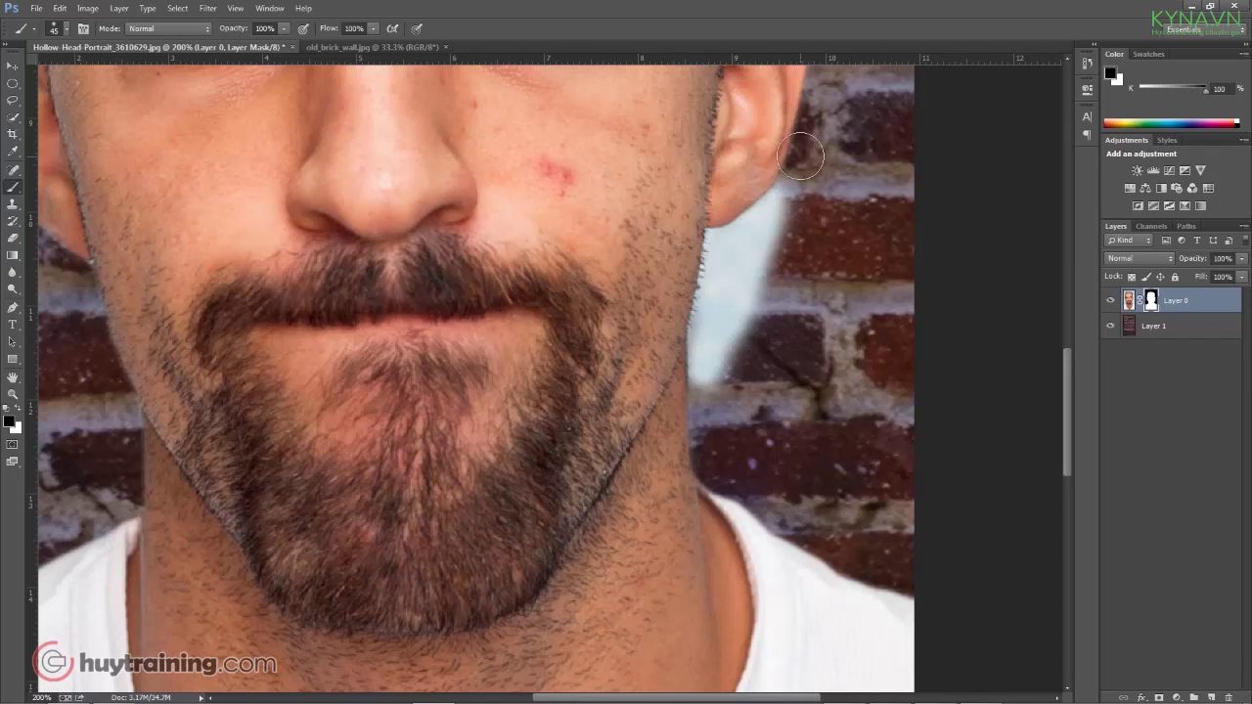
mouse_move(761, 271)
mouse_down()
mouse_move(752, 302)
mouse_move(791, 166)
mouse_move(766, 207)
mouse_move(807, 206)
mouse_move(771, 245)
mouse_move(731, 328)
mouse_move(770, 260)
mouse_move(727, 378)
mouse_move(740, 323)
mouse_move(713, 383)
mouse_move(731, 247)
mouse_move(777, 240)
mouse_move(801, 197)
mouse_move(763, 234)
mouse_move(804, 195)
mouse_move(750, 256)
mouse_move(731, 252)
mouse_move(719, 347)
mouse_move(736, 260)
mouse_move(721, 302)
mouse_up()
key(ctrl+alt+z)
key(ctrl+alt+z)
mouse_move(719, 387)
mouse_down()
mouse_move(715, 440)
mouse_move(718, 392)
mouse_up()
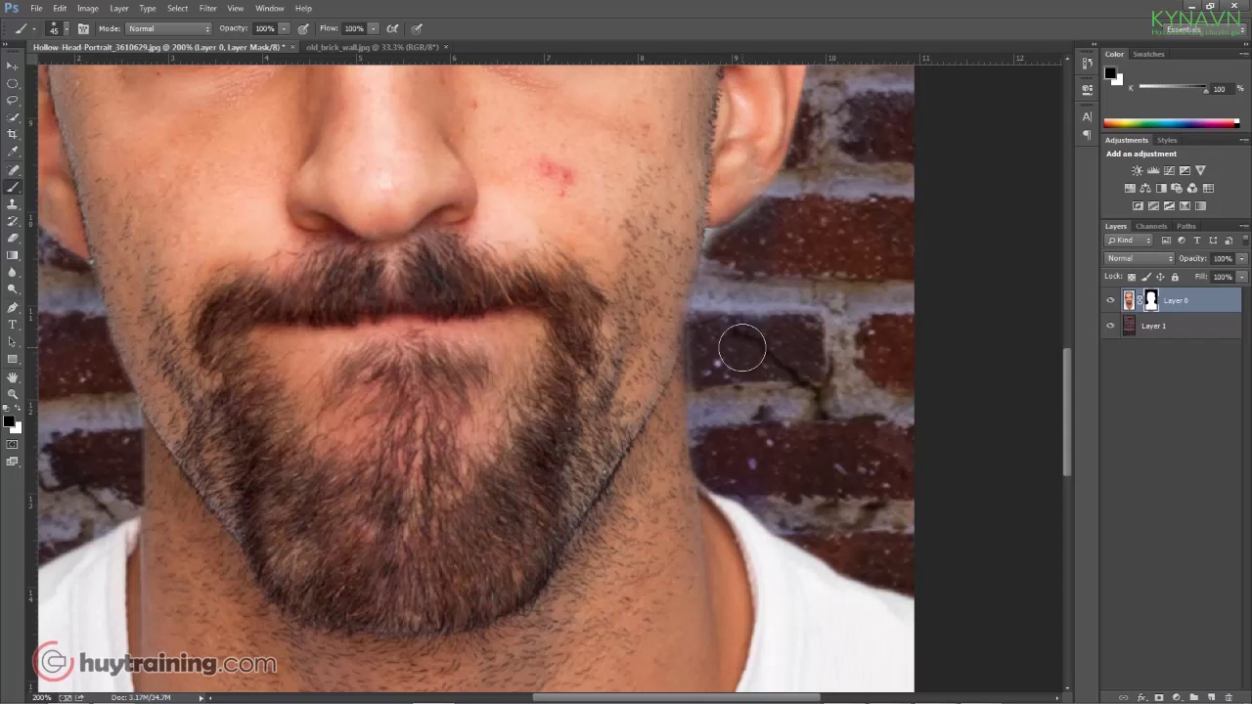
Reduce the brush size to 12 px and mask out the remaining light fringe under the man's left earlobe.
right_click(742, 348)
drag(829, 377, 815, 378)
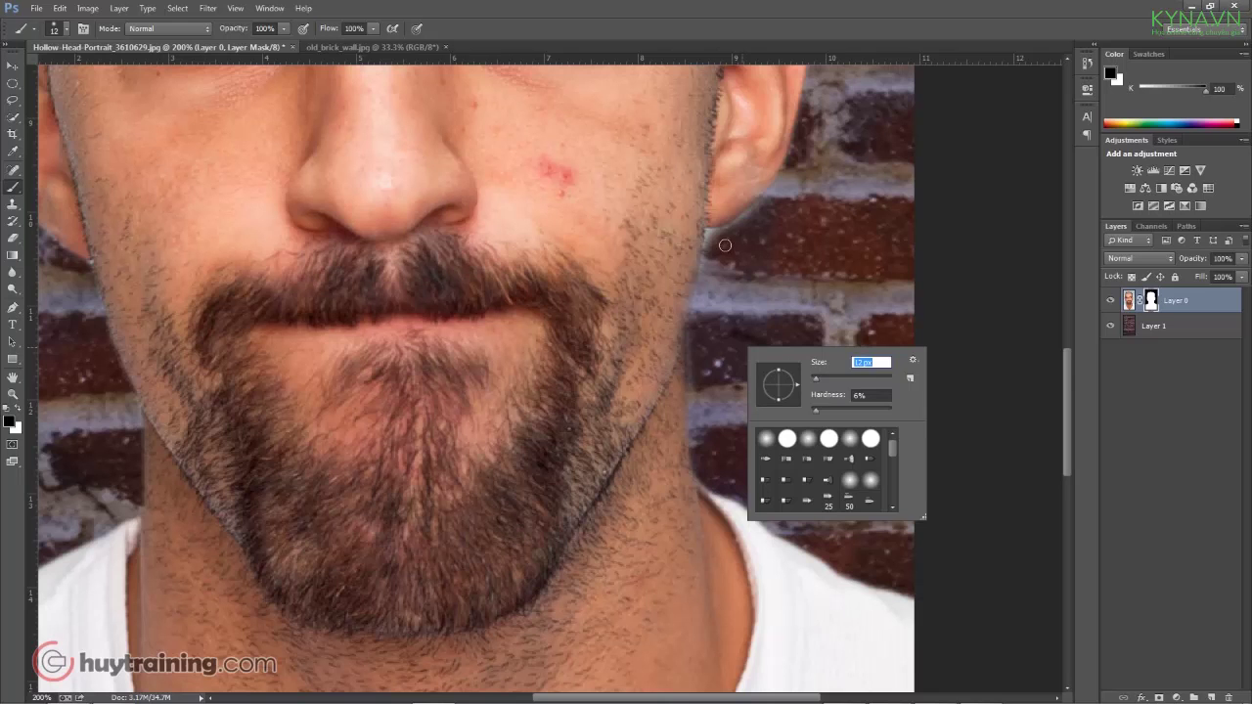
key(Return)
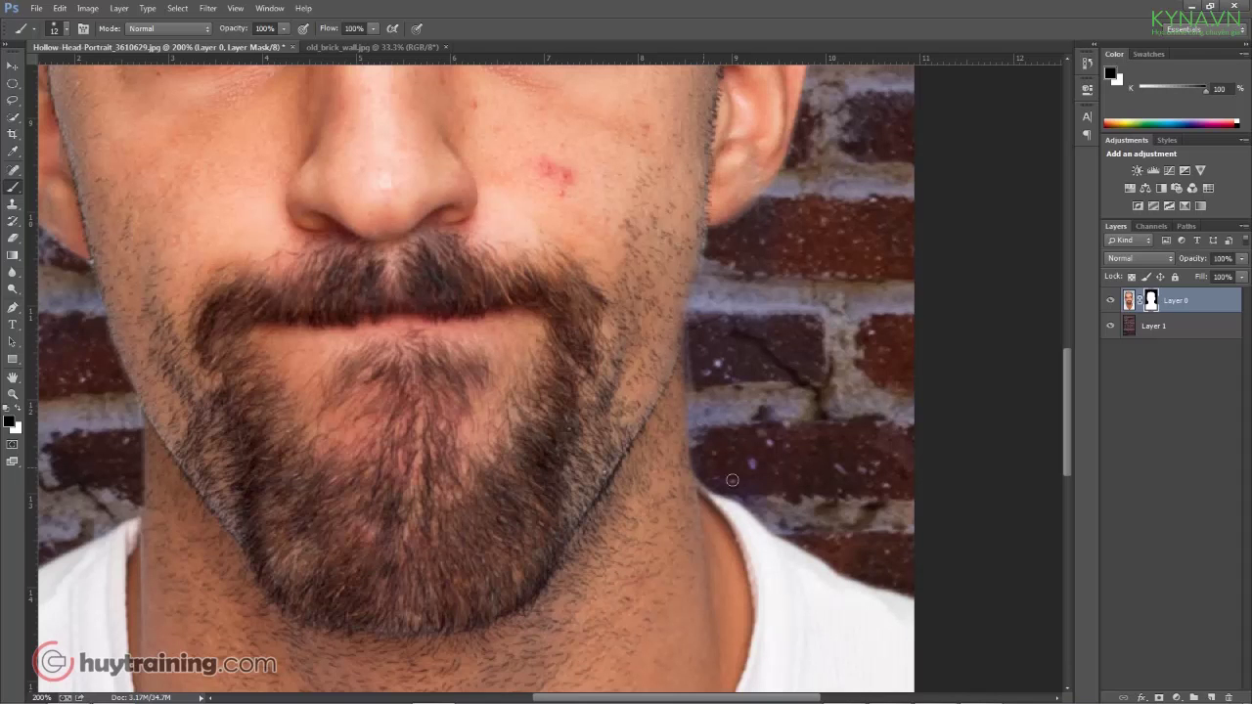
Paint black on the layer mask to clean the fringe around the man's right ear and adjacent hairline.
key(ctrl+minus)
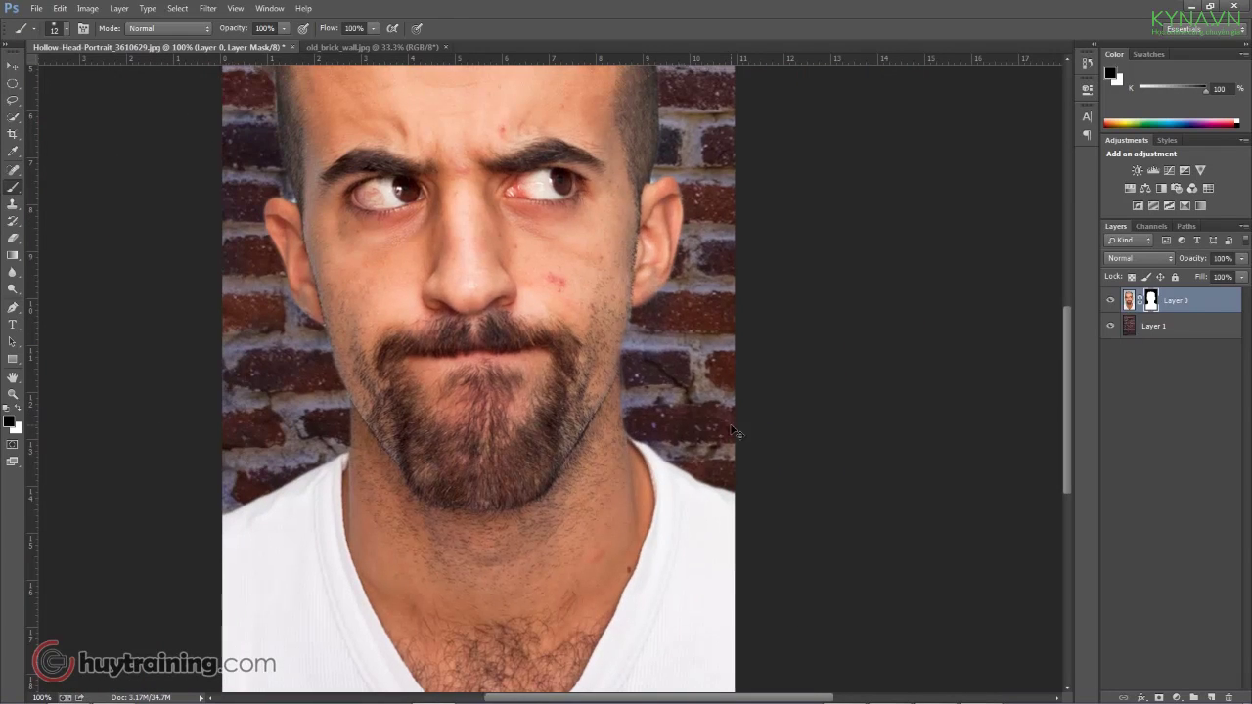
key(ctrl+minus)
ctrl+click(355, 387)
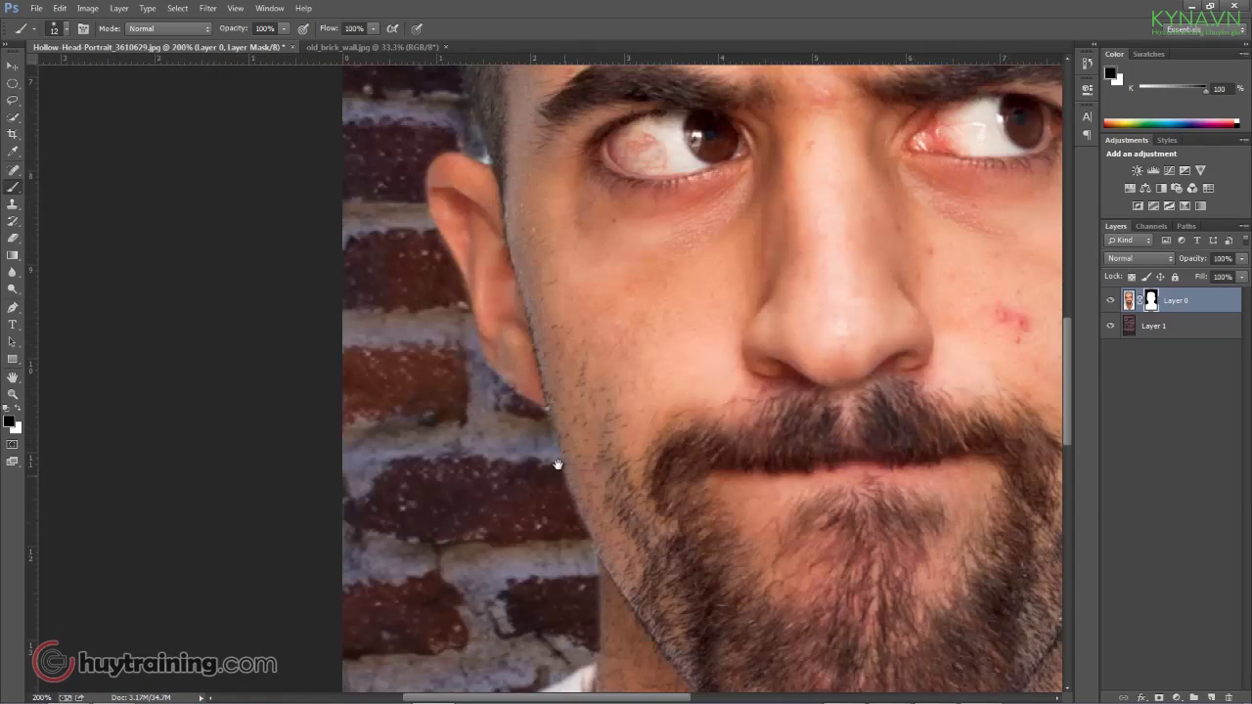
ctrl+click(543, 268)
drag(543, 268, 528, 344)
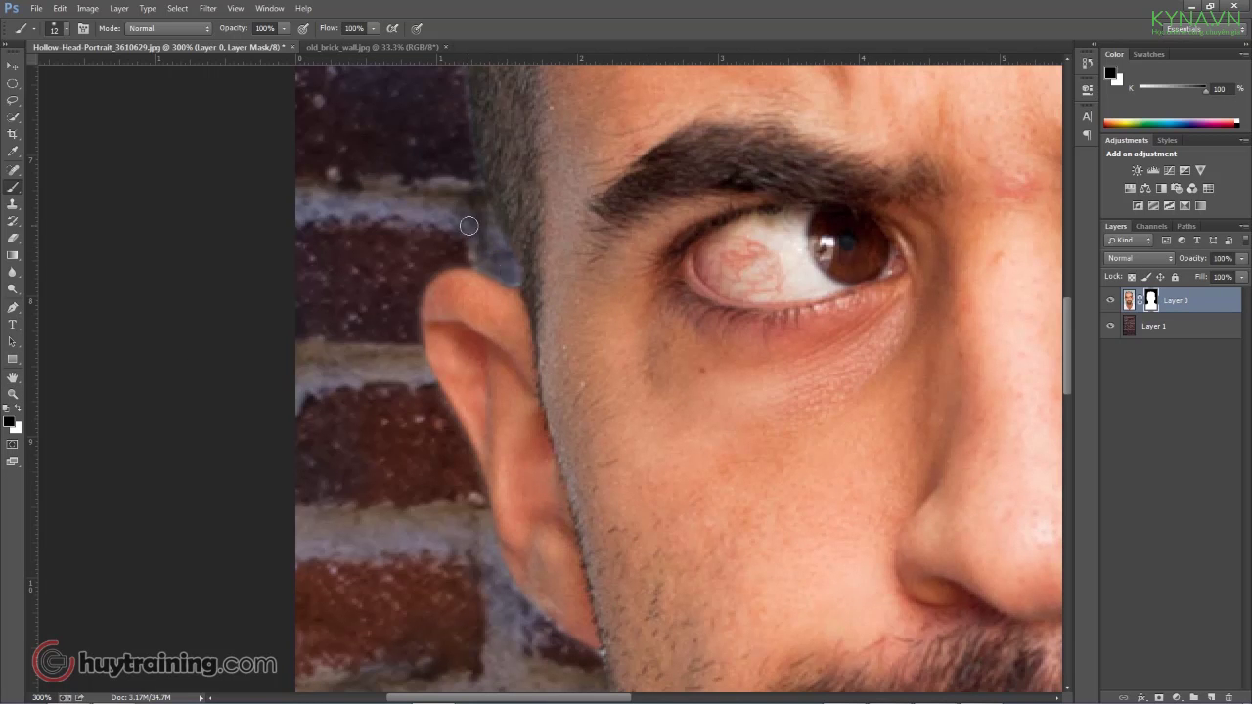
key(ctrl+minus)
key(ctrl+minus)
key(ctrl+minus)
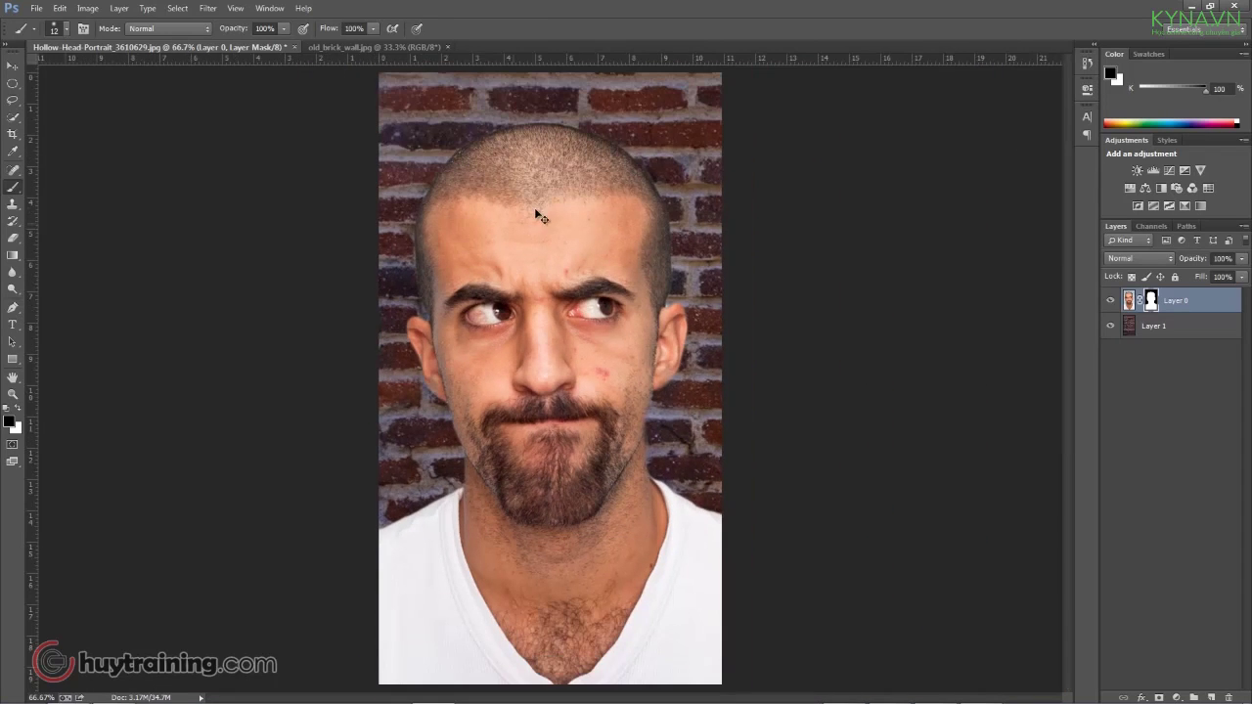
Inspect the masked edges of the head, ears, jaw and neck against the brick wall.
ctrl+click(445, 104)
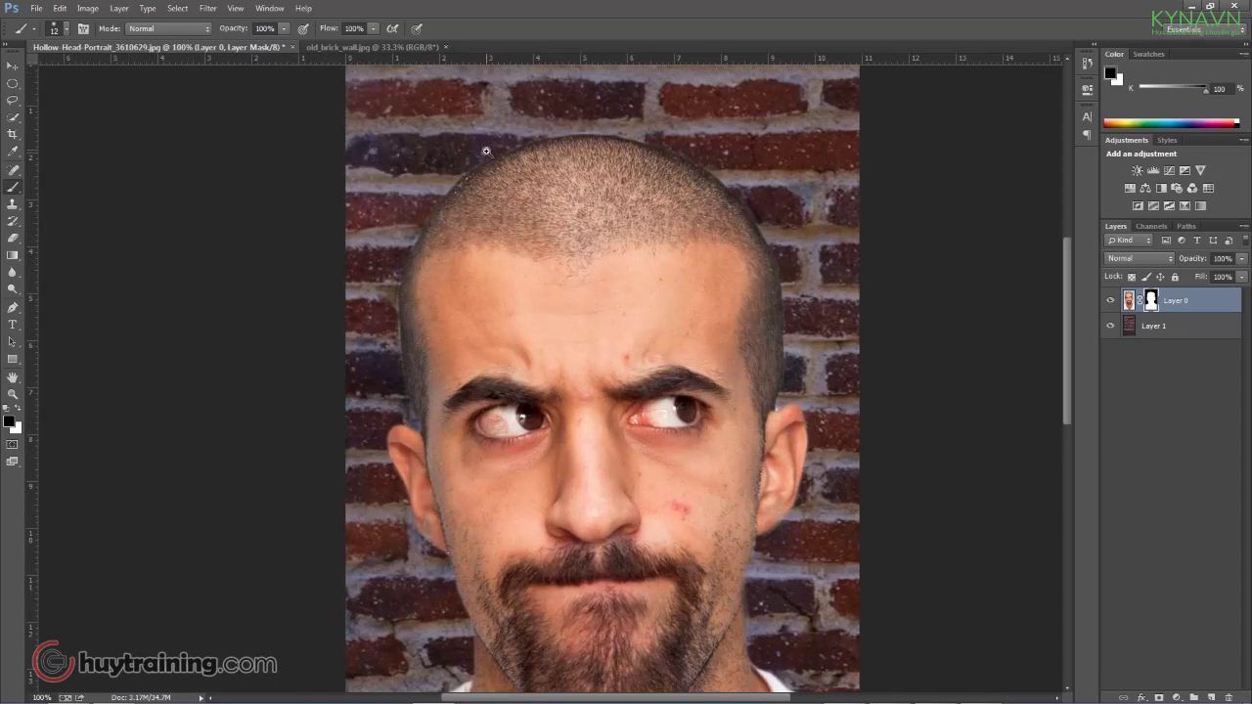
ctrl+alt+click(581, 233)
drag(590, 246, 690, 289)
ctrl+click(684, 292)
ctrl+click(675, 298)
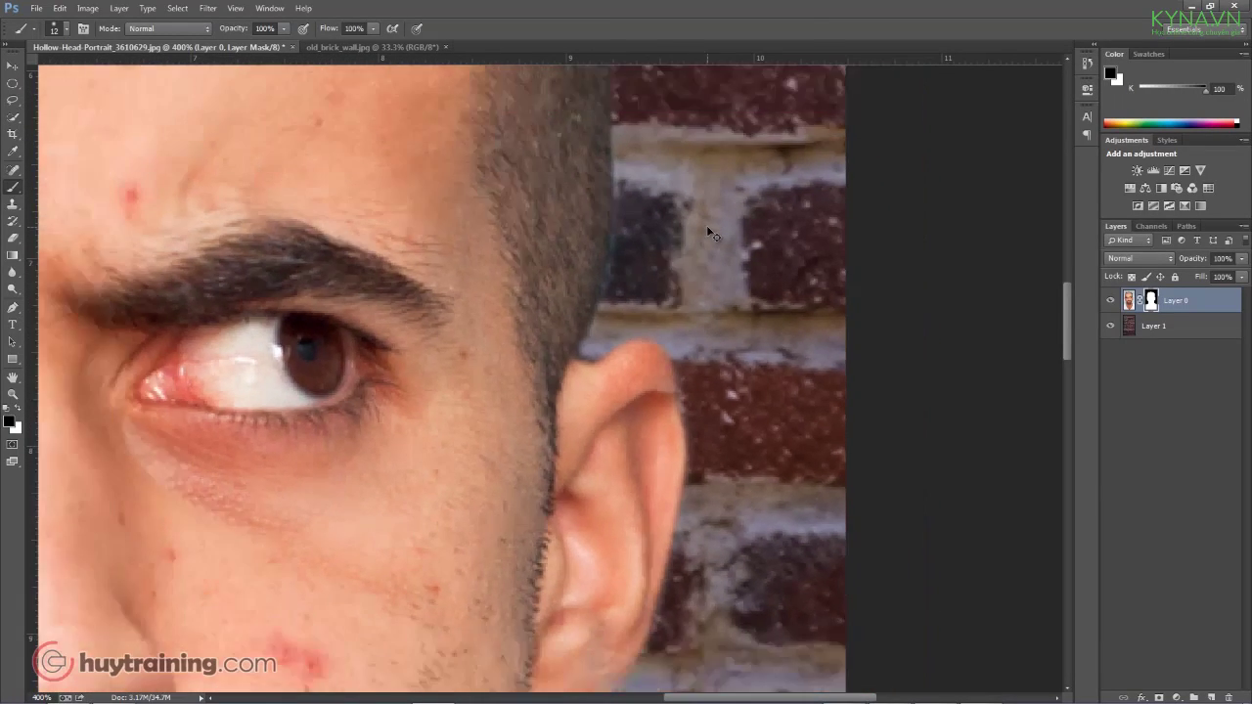
alt+scroll(708, 228, down, 5)
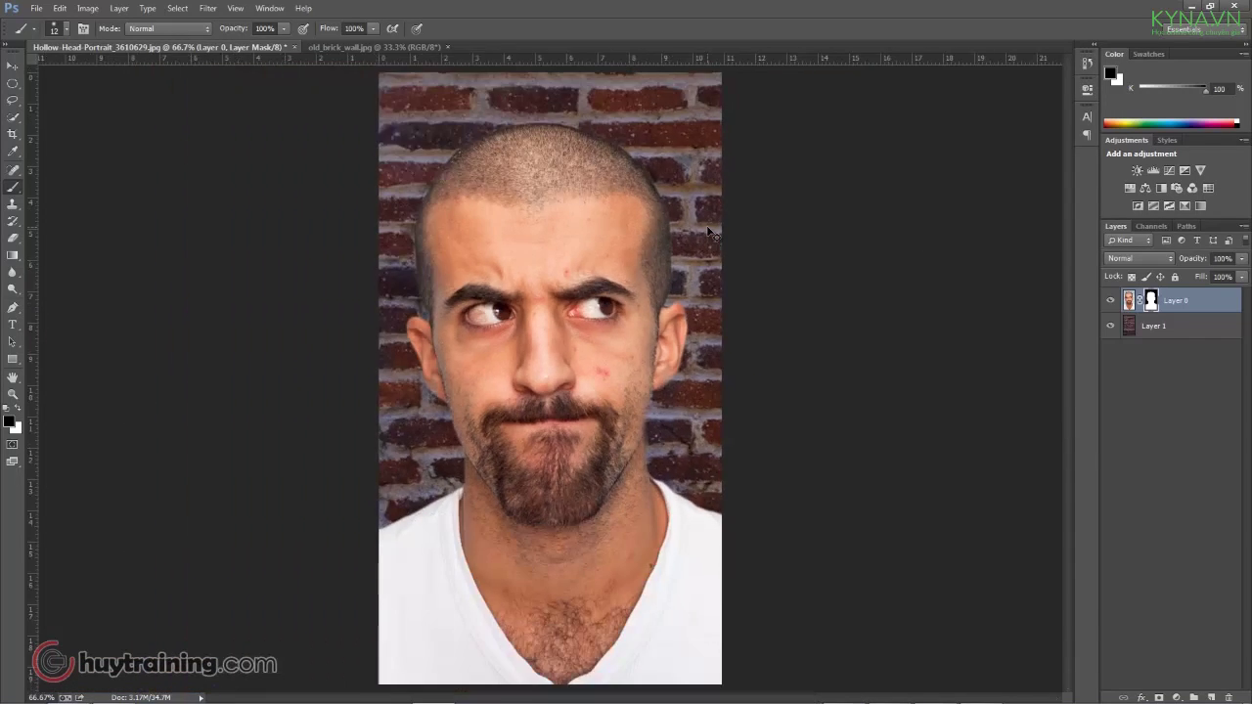
alt+scroll(678, 473, up, 2)
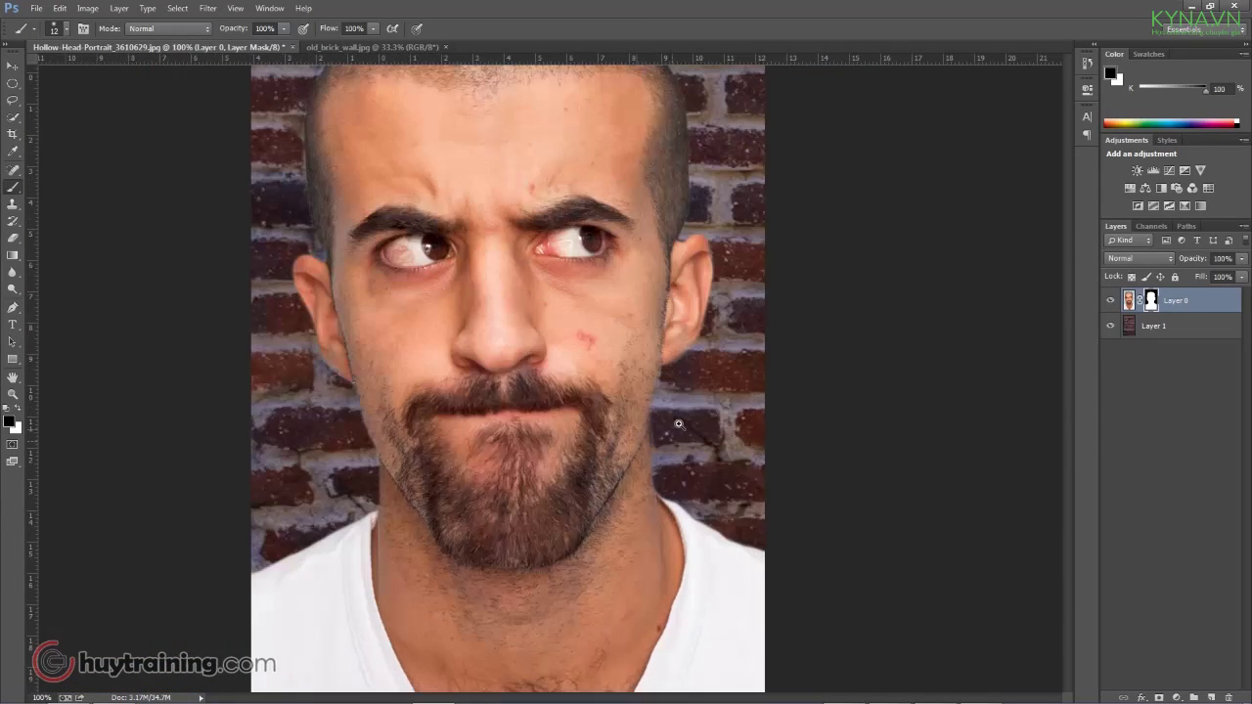
alt+scroll(677, 473, up, 1)
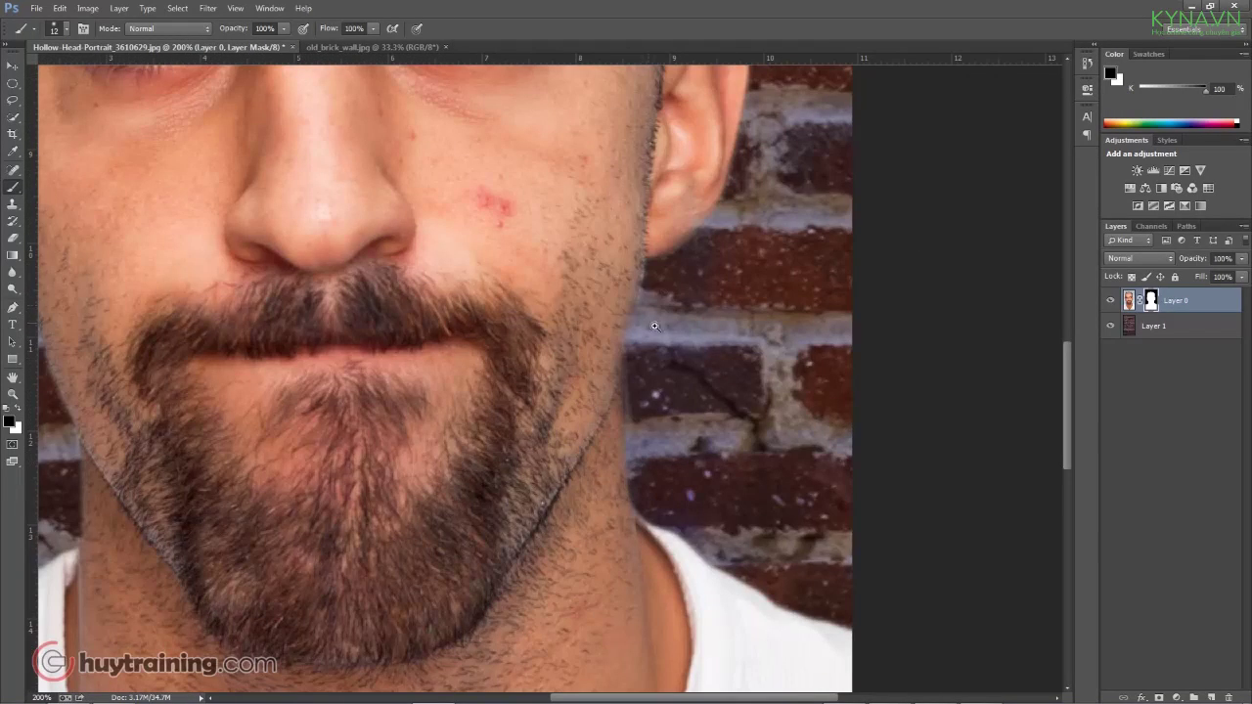
alt+scroll(654, 323, up, 1)
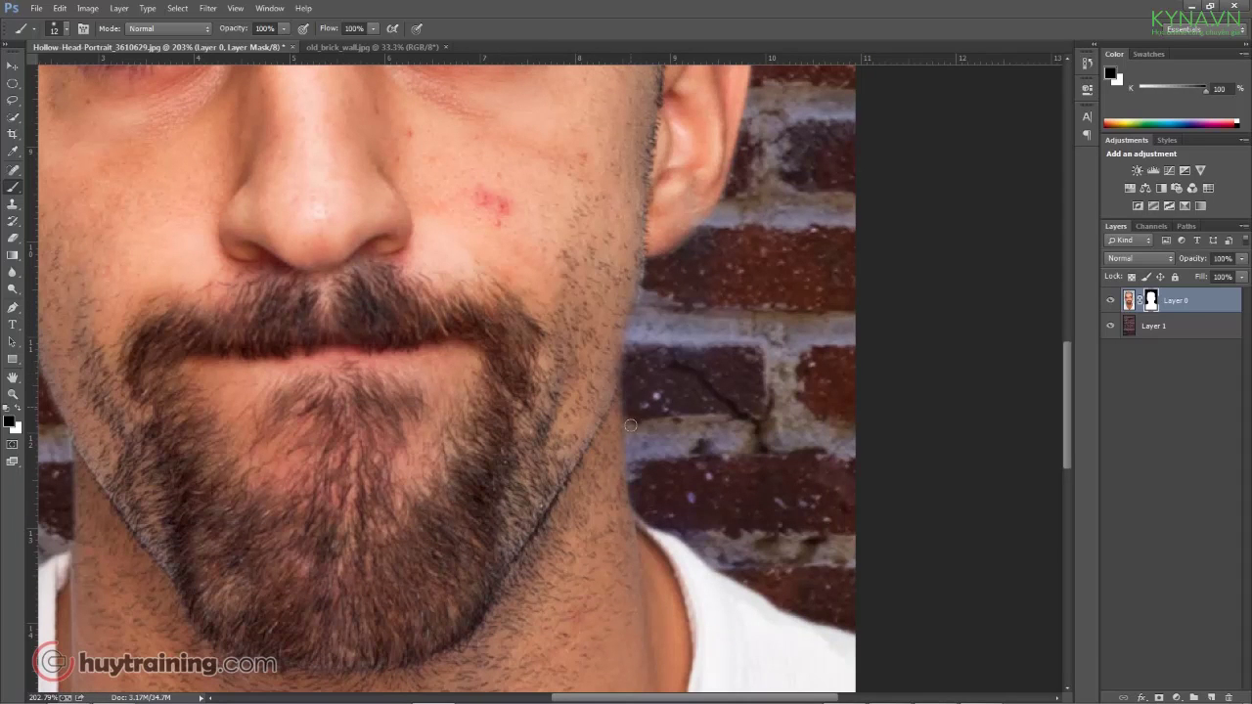
drag(638, 505, 729, 345)
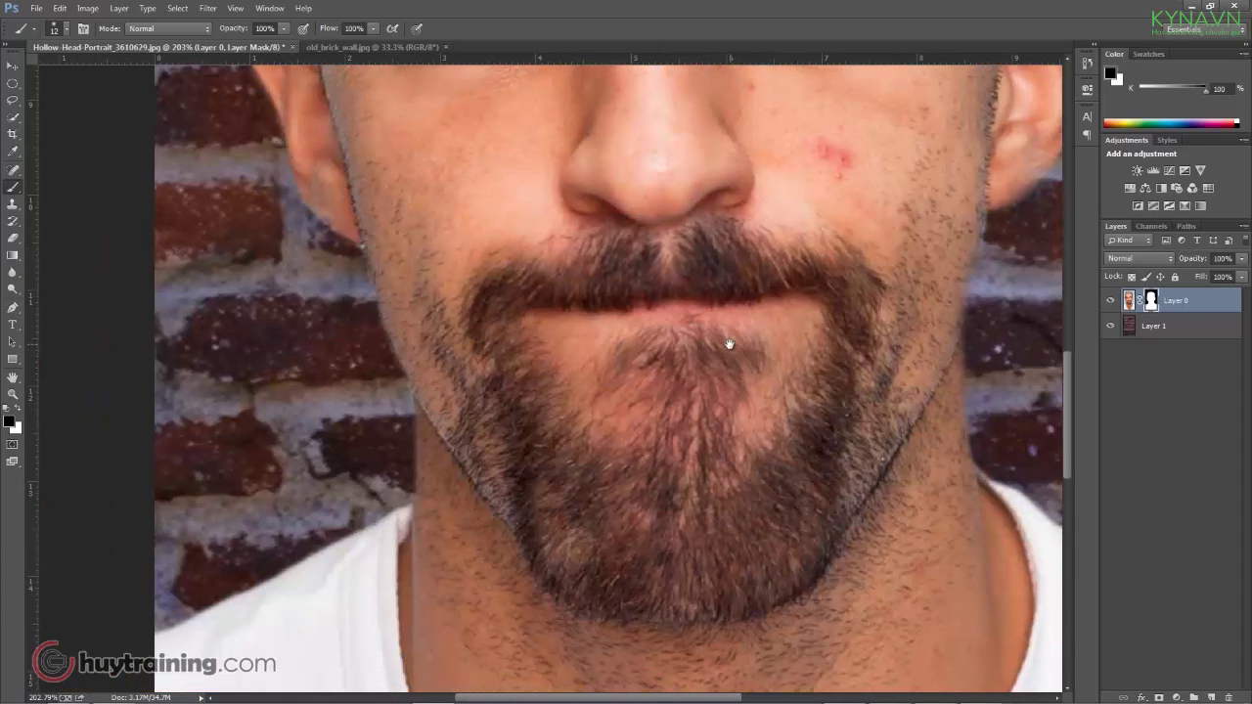
alt+scroll(483, 382, down, 6)
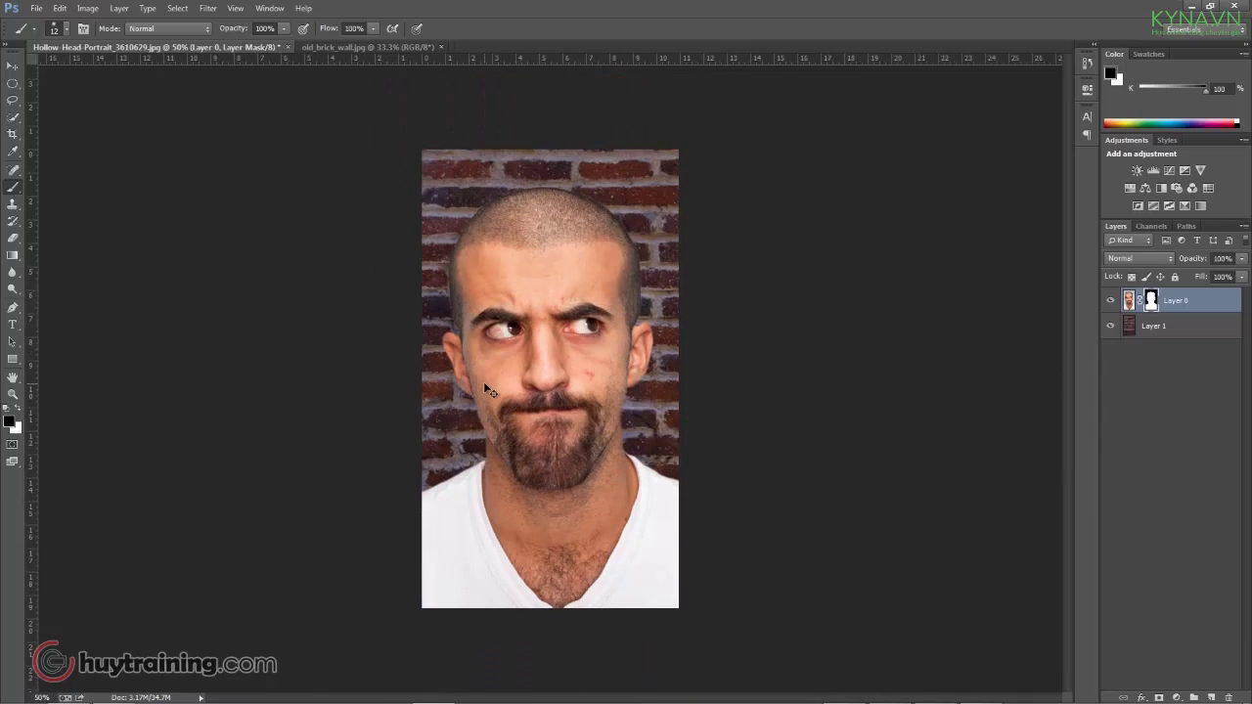
Remove the red blemish on the man's left cheek with the Spot Healing Brush on the portrait layer's image.
alt+scroll(482, 413, up, 1)
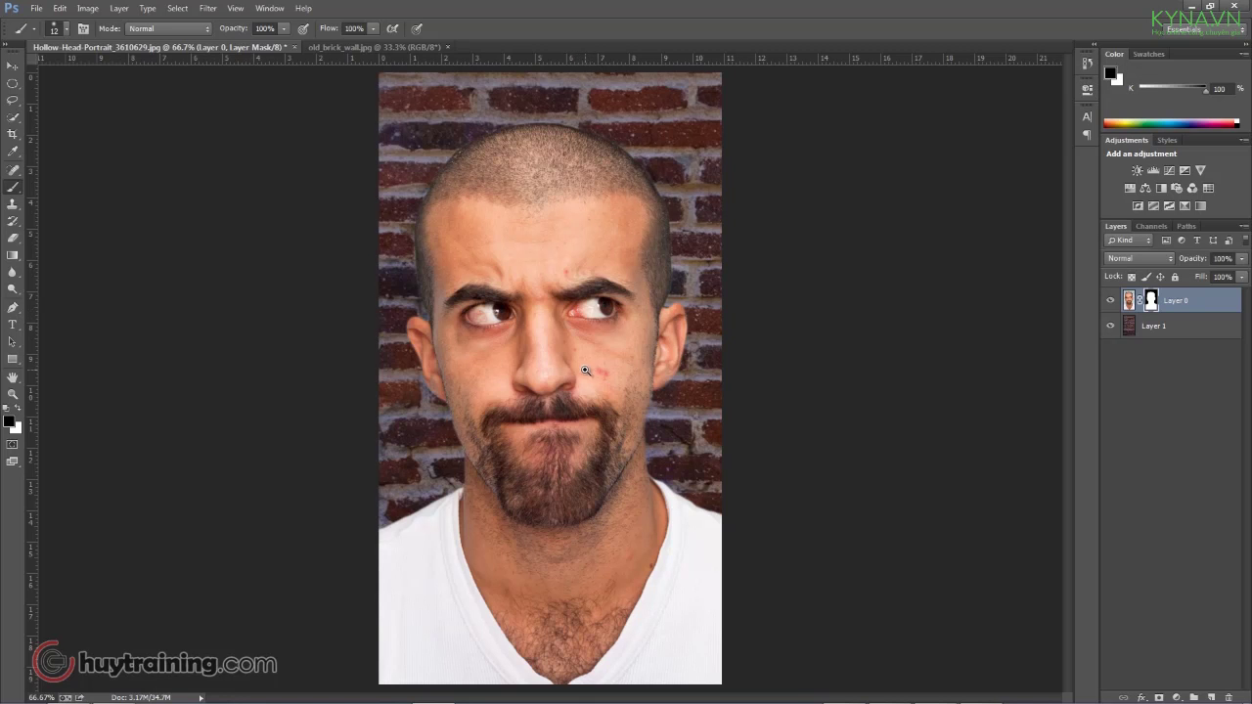
alt+scroll(585, 370, up, 1)
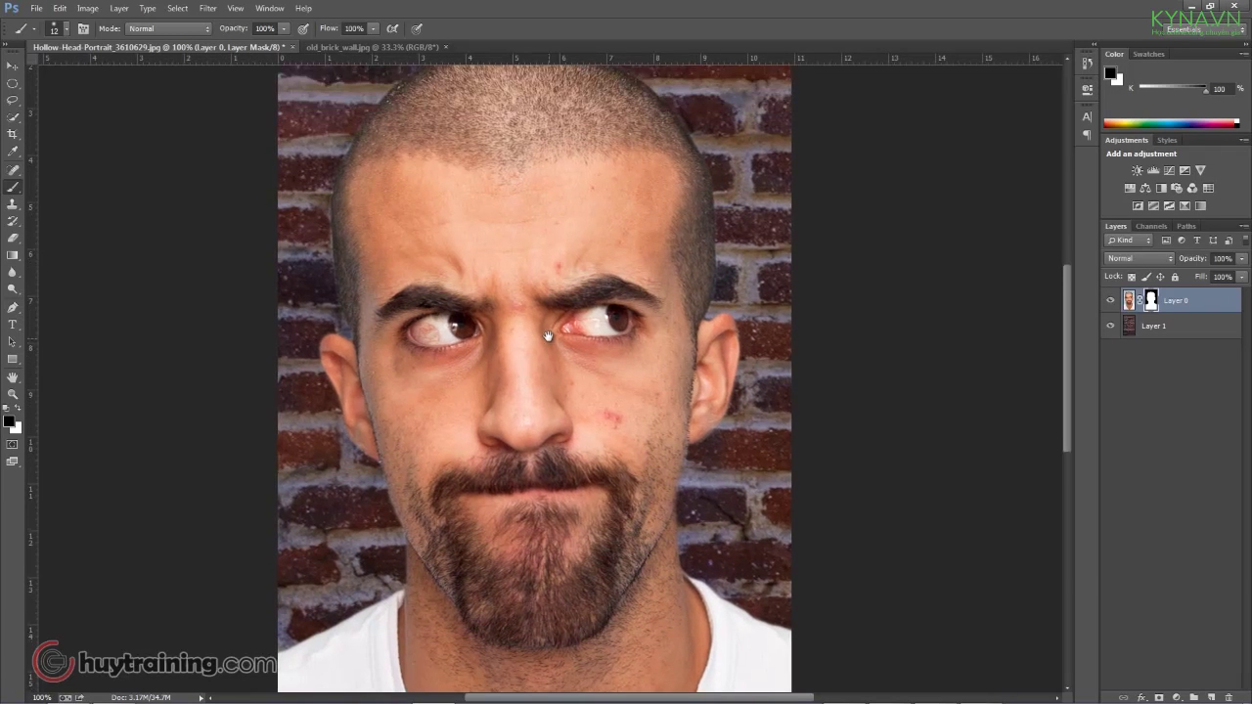
alt+scroll(571, 362, up, 1)
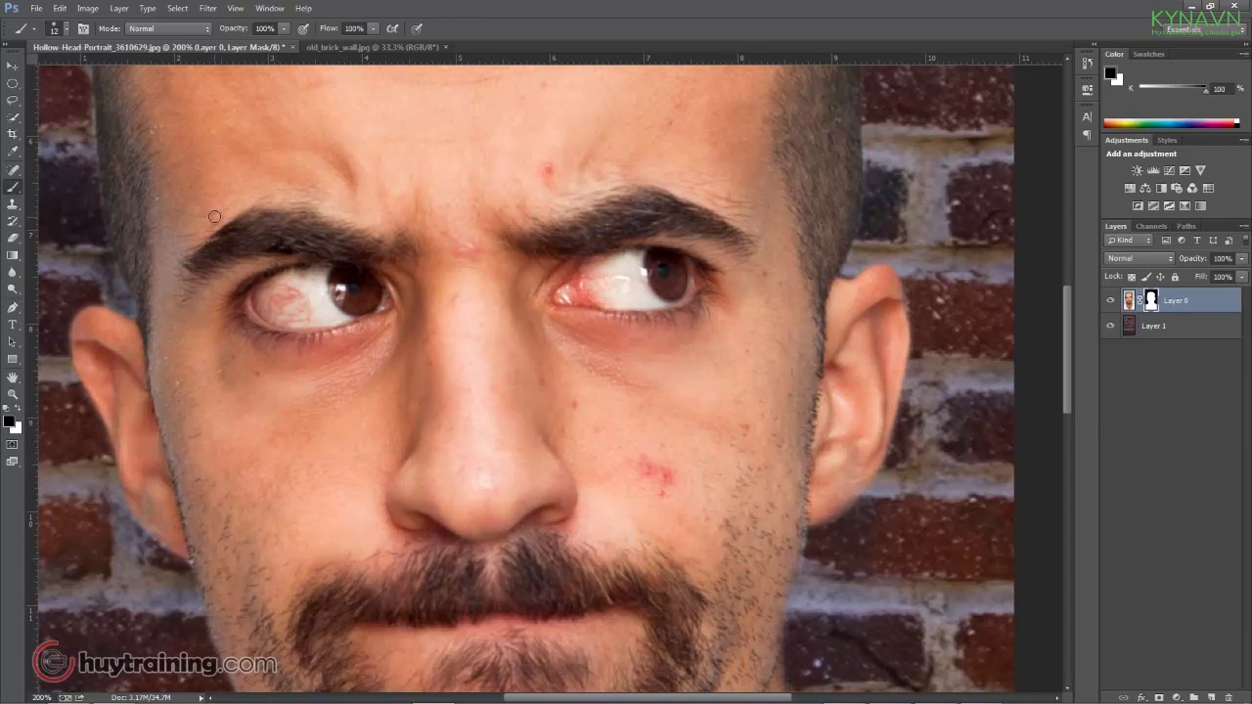
click(18, 173)
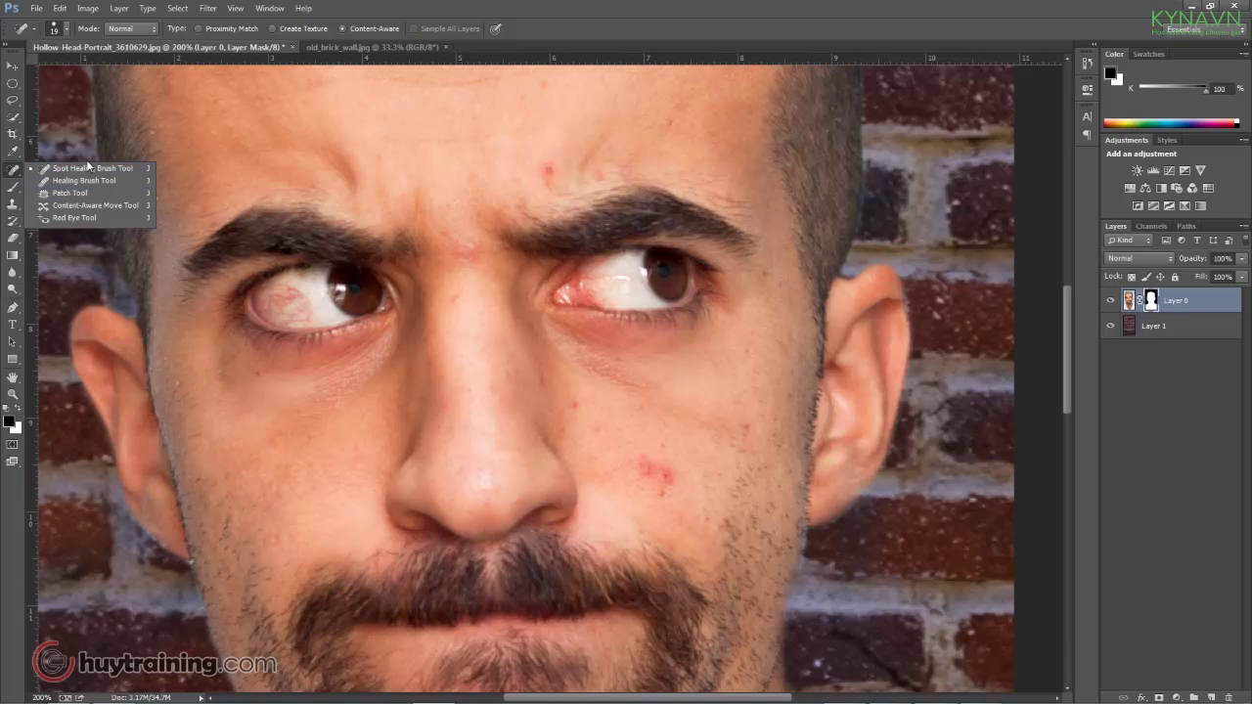
click(87, 171)
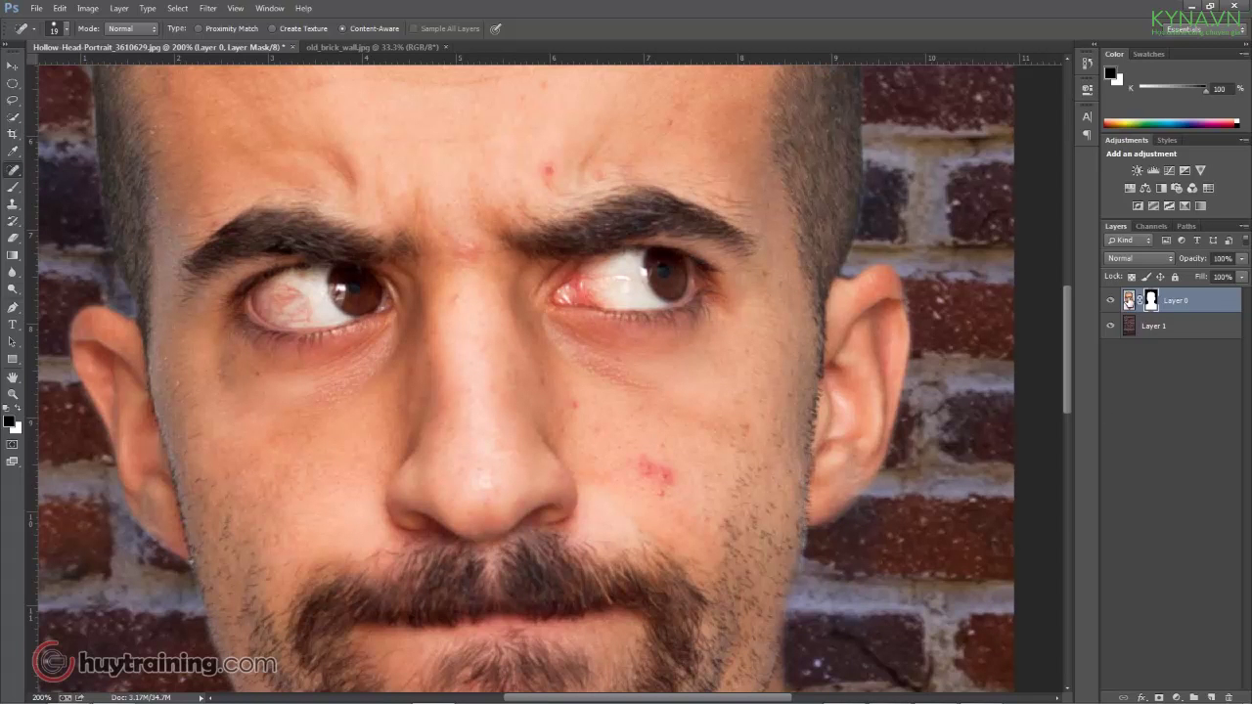
click(1129, 301)
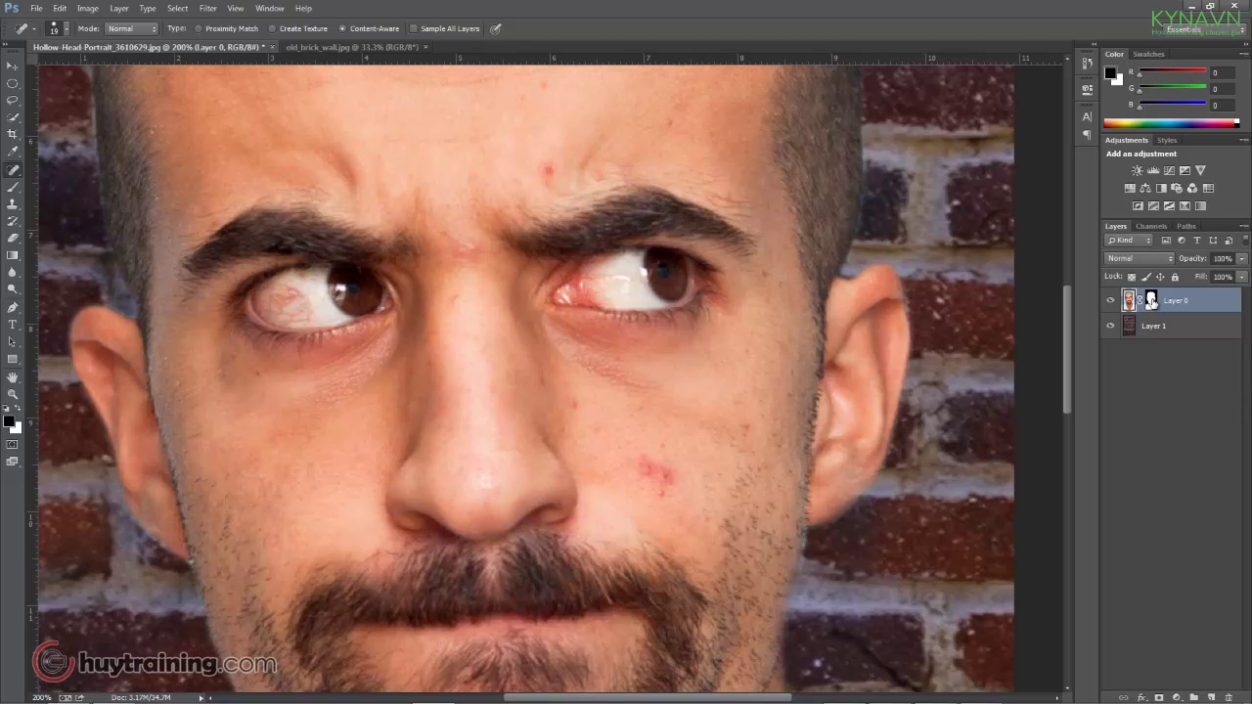
click(647, 468)
click(666, 476)
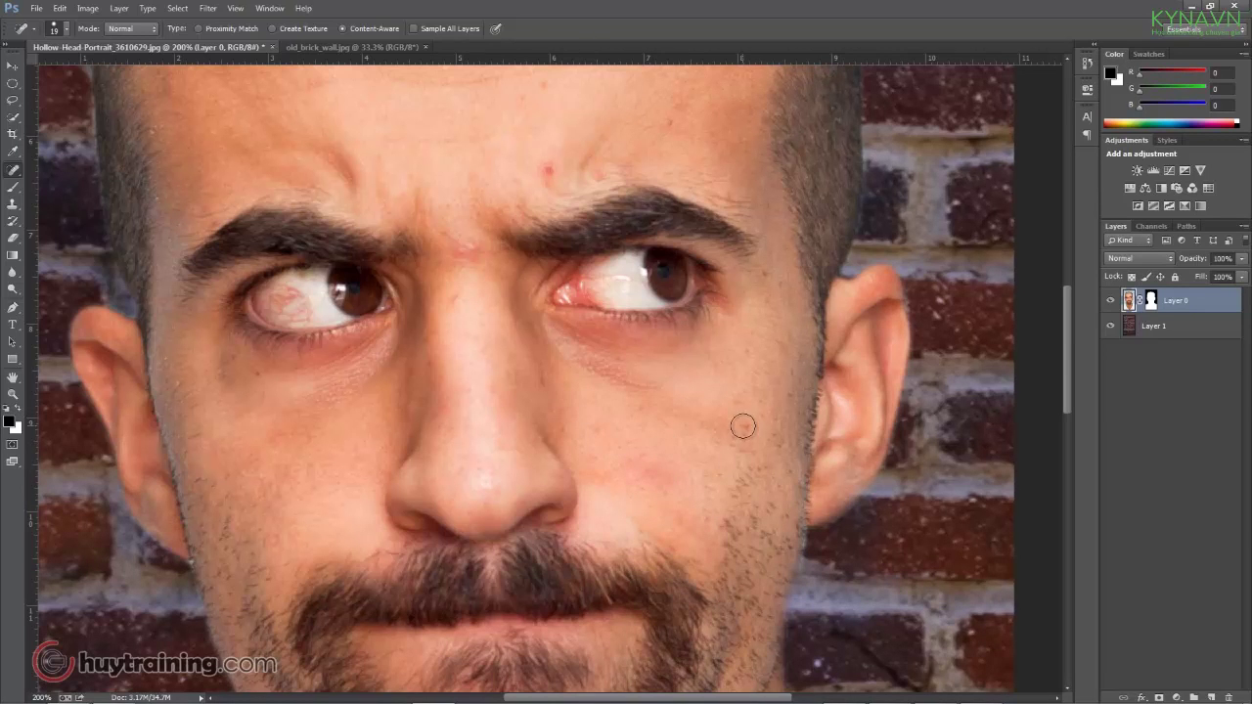
Heal the small blemishes beside the nose, above the man's left eyebrow and between the eyebrows.
click(569, 431)
drag(544, 171, 548, 182)
click(469, 257)
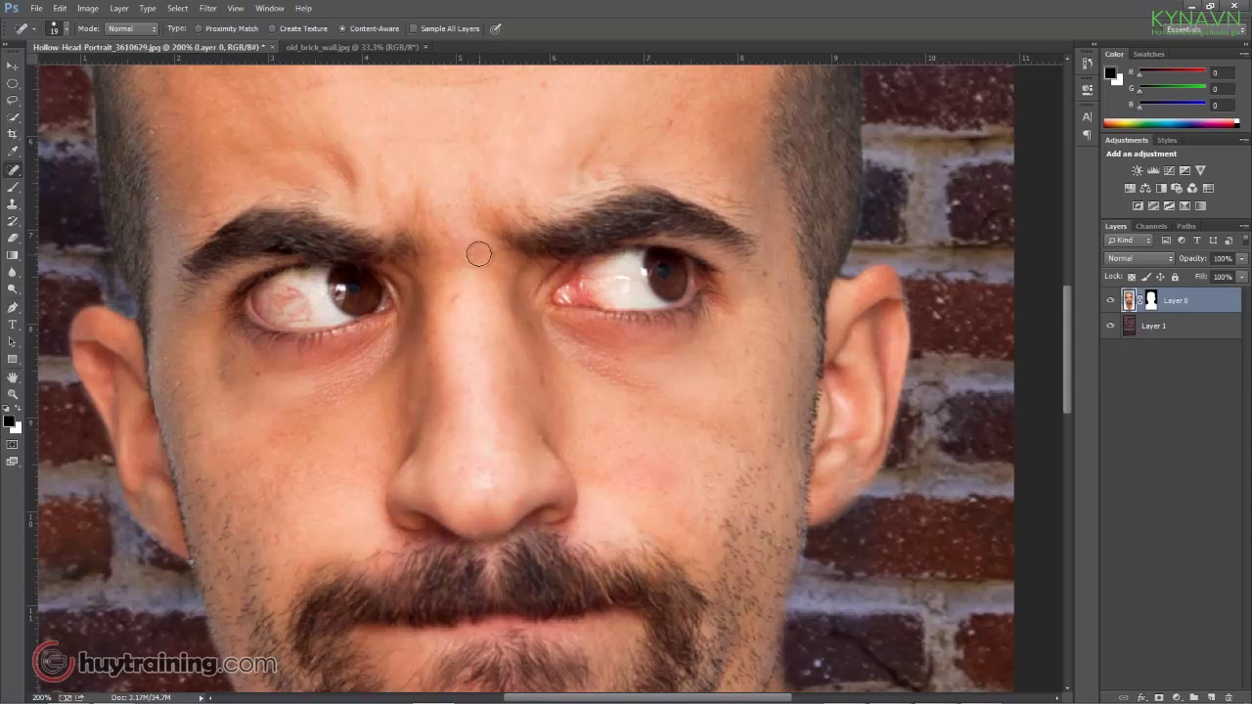
key(ctrl+minus)
ctrl+click(551, 387)
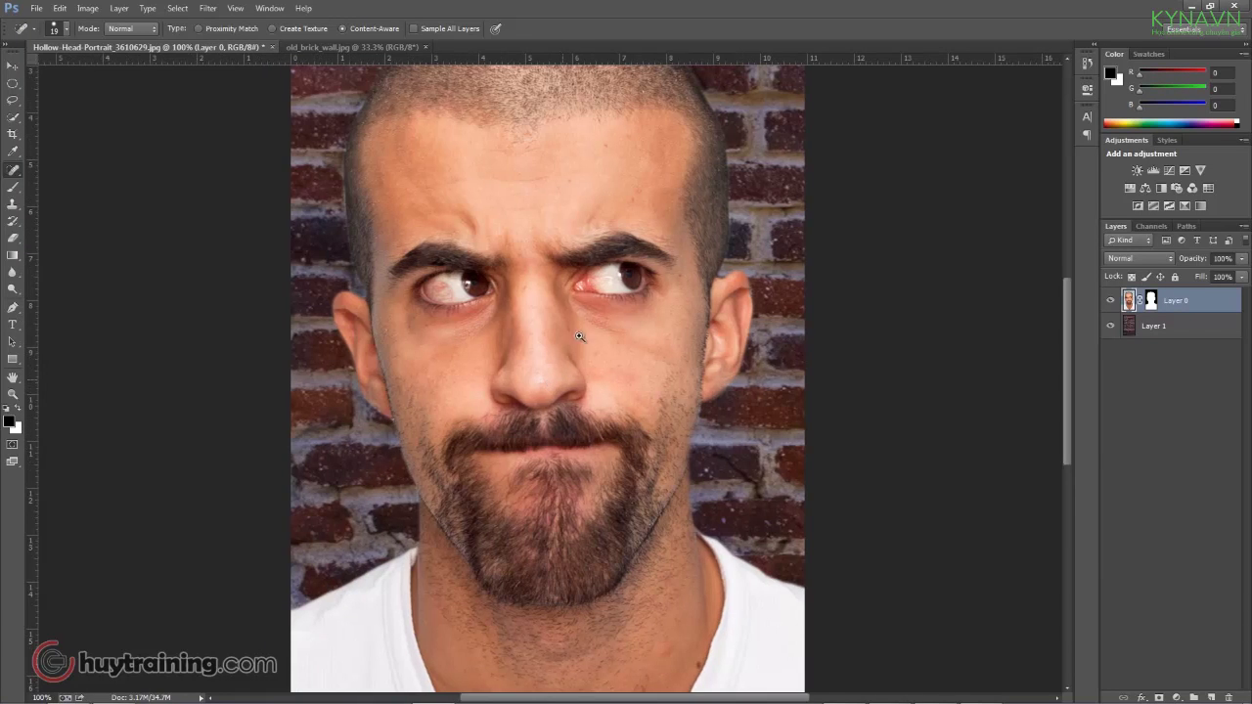
Heal the small spot on the man's upper forehead and check the rest of his face for blemishes.
ctrl+click(570, 140)
click(643, 152)
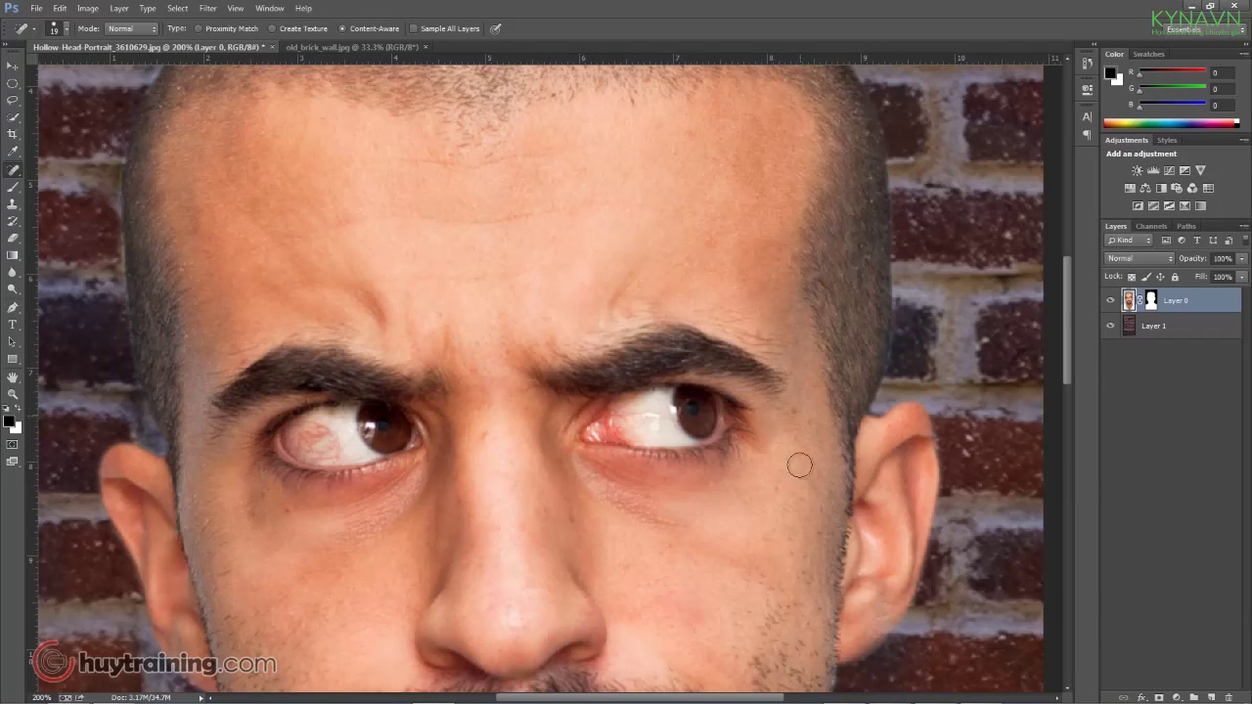
drag(698, 393, 690, 325)
scroll(688, 315, down, 5)
scroll(747, 313, left, 2)
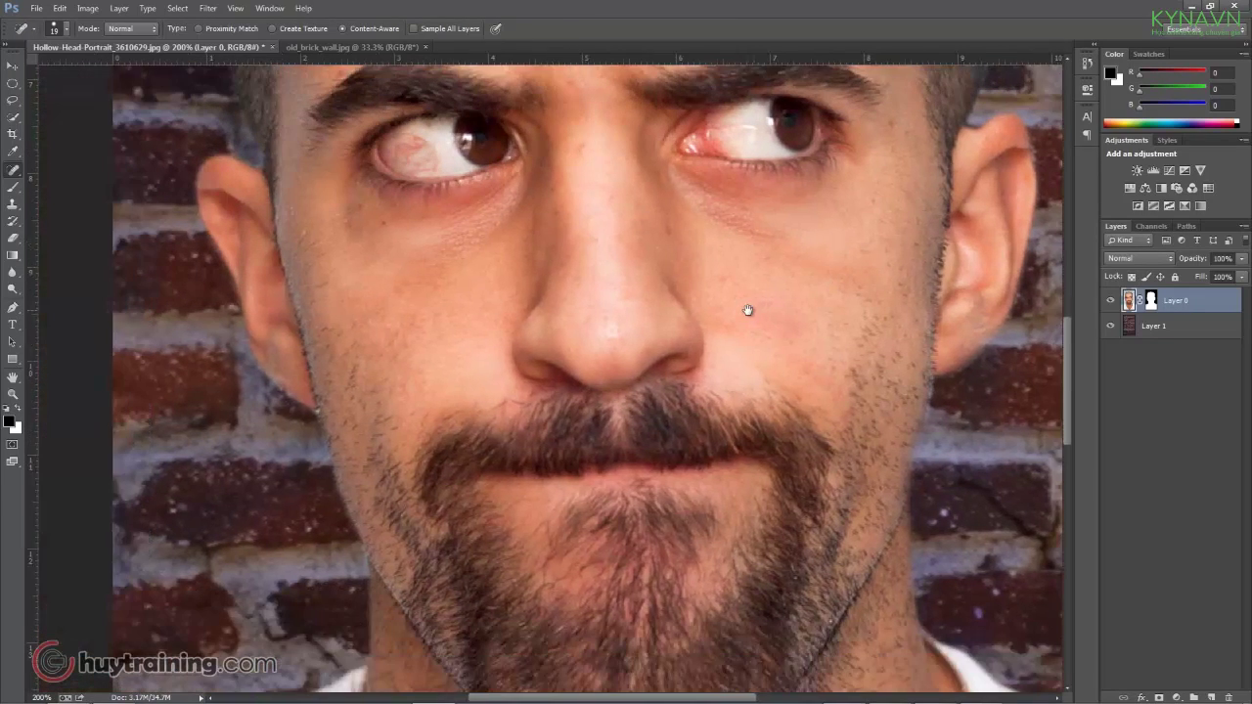
key(ctrl+0)
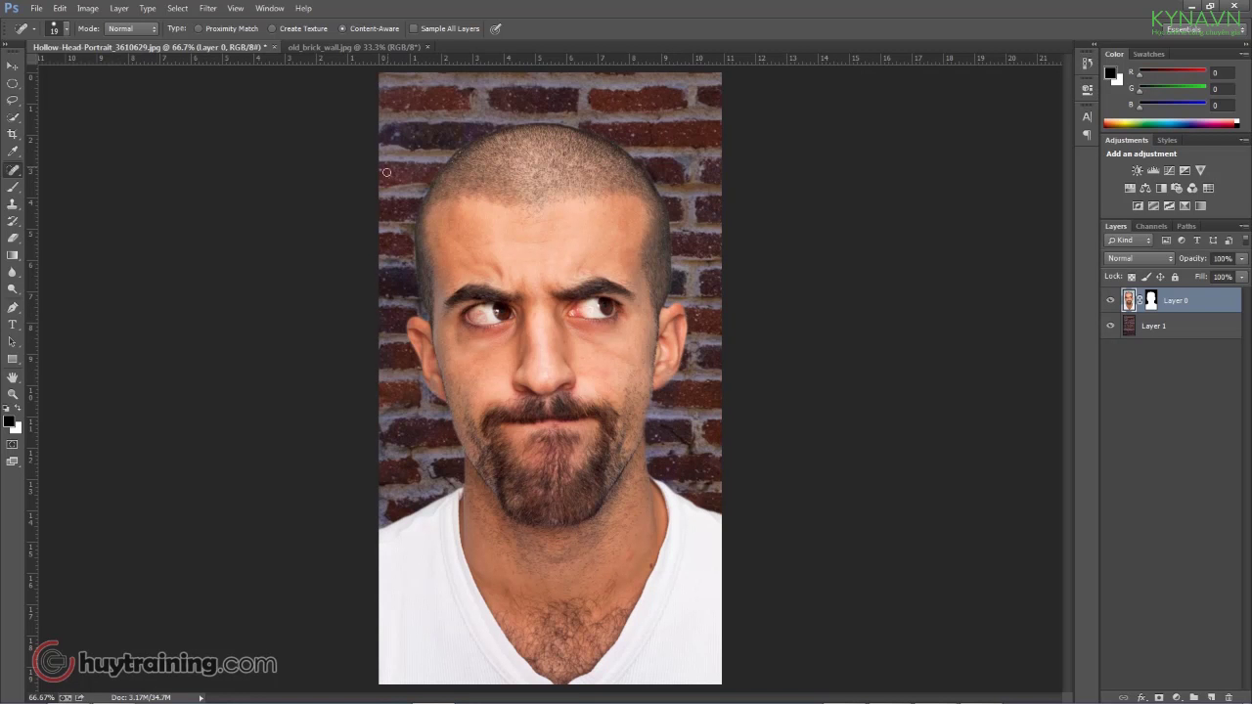
Preview the finished reference image Bai 4.jpg and open Broken-Pot.jpg from the Bai so 4 folder.
key(ctrl+o)
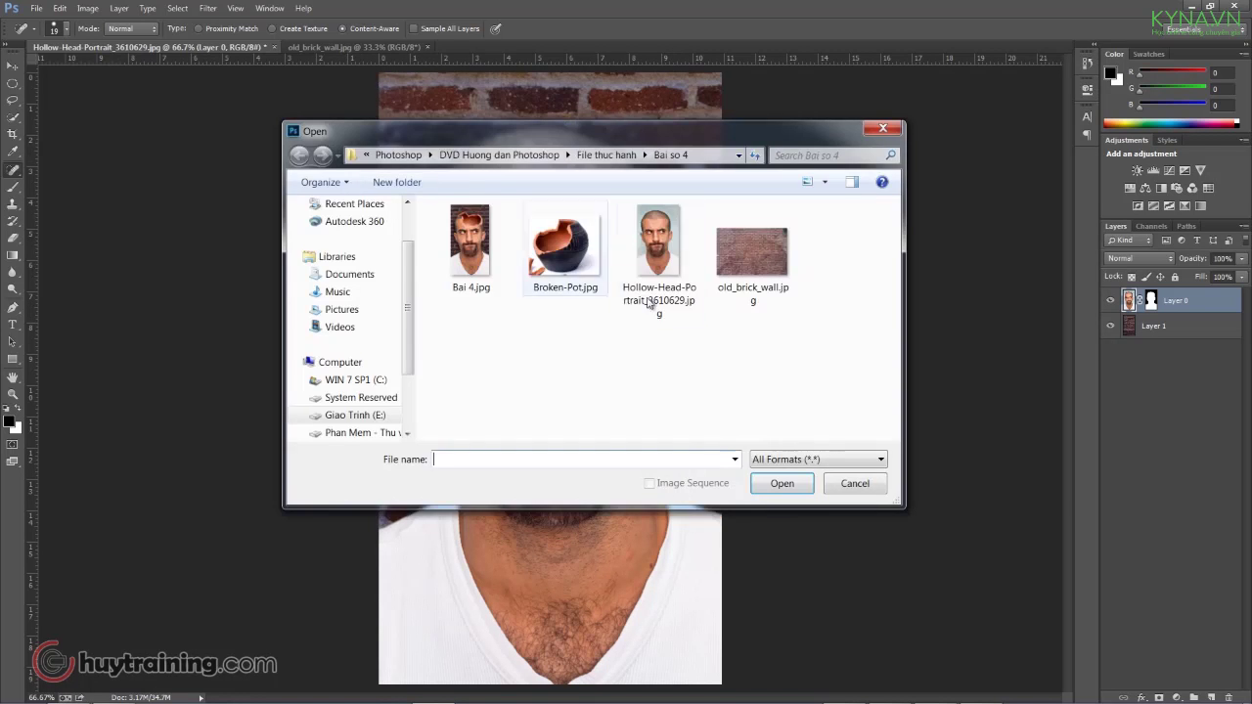
right_click(479, 254)
click(534, 286)
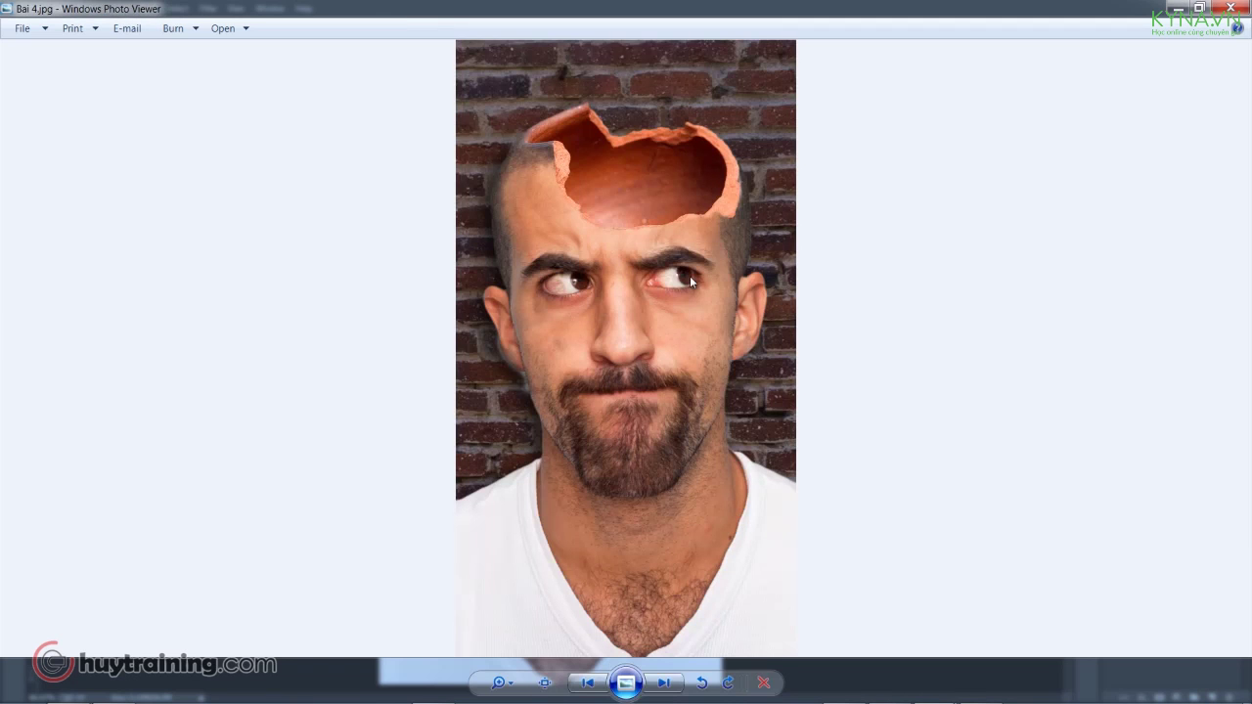
click(1233, 8)
double_click(565, 248)
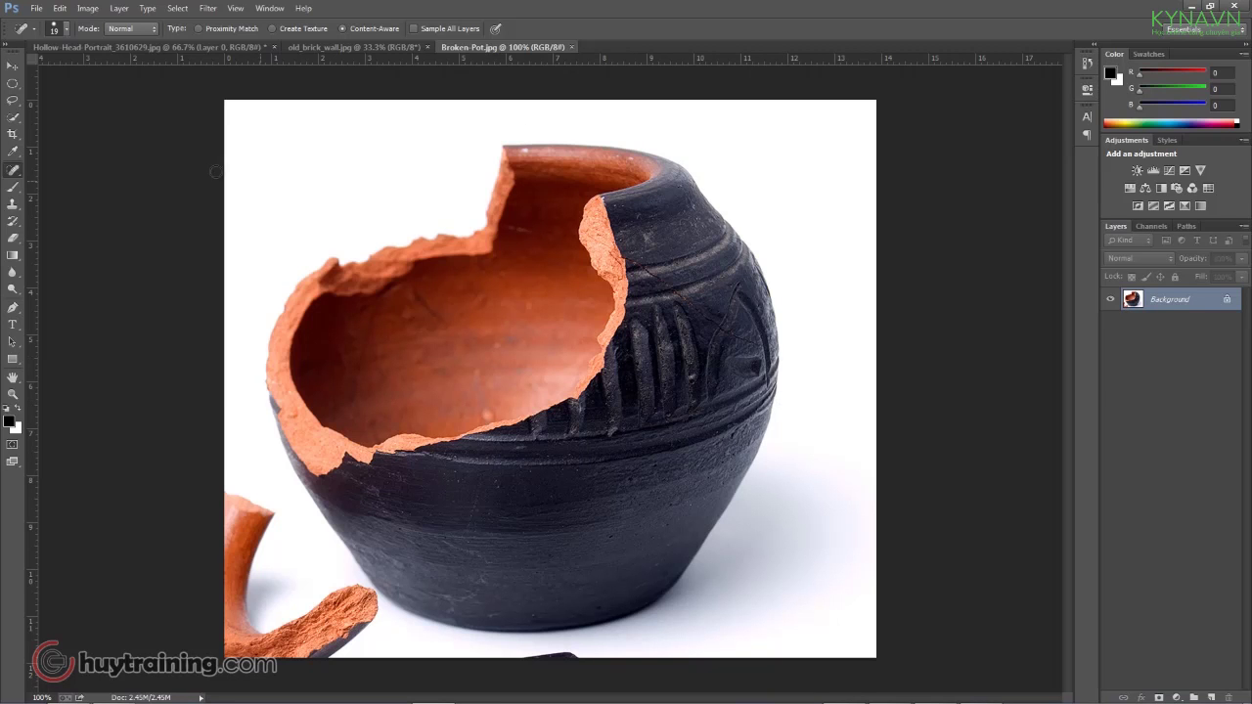
Loosely lasso the pot's broken opening and paste a copy of it into the Hollow-Head-Portrait document.
click(13, 102)
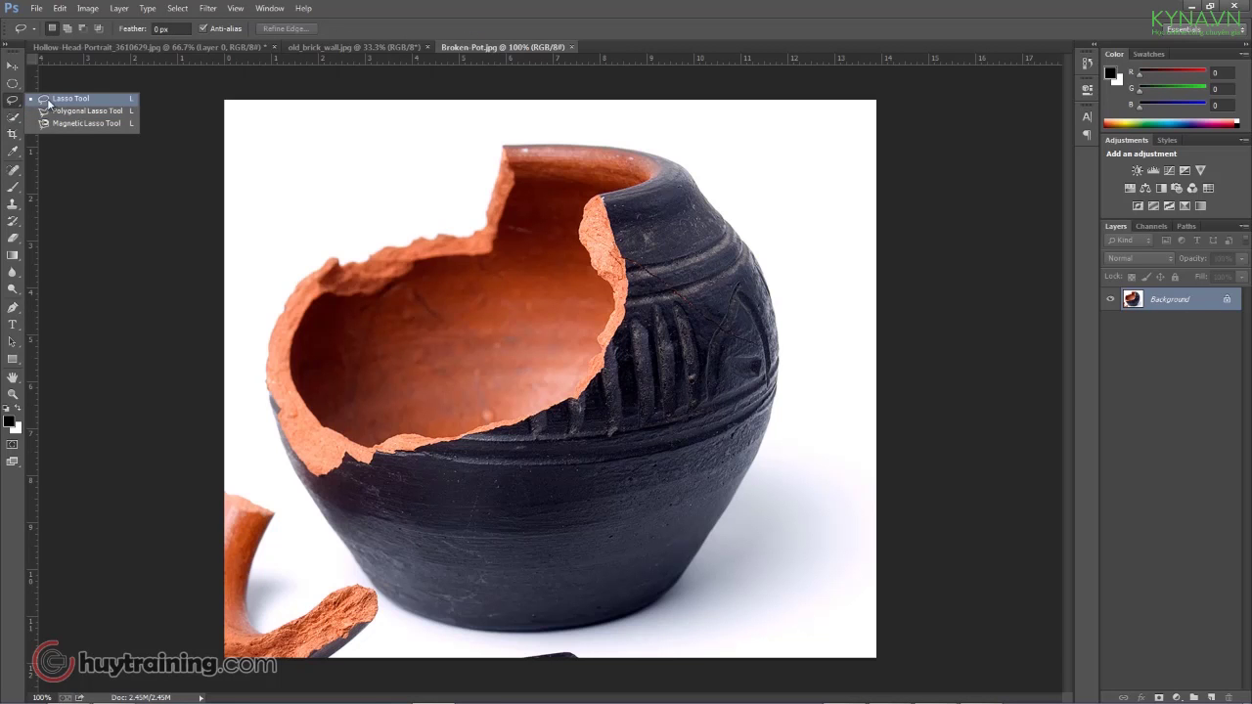
click(52, 100)
mouse_move(515, 125)
mouse_down()
mouse_move(366, 184)
mouse_move(301, 240)
mouse_move(267, 293)
mouse_move(248, 380)
mouse_move(261, 453)
mouse_move(300, 496)
mouse_move(359, 502)
mouse_move(638, 443)
mouse_move(732, 349)
mouse_move(773, 235)
mouse_move(683, 124)
mouse_move(516, 119)
mouse_up()
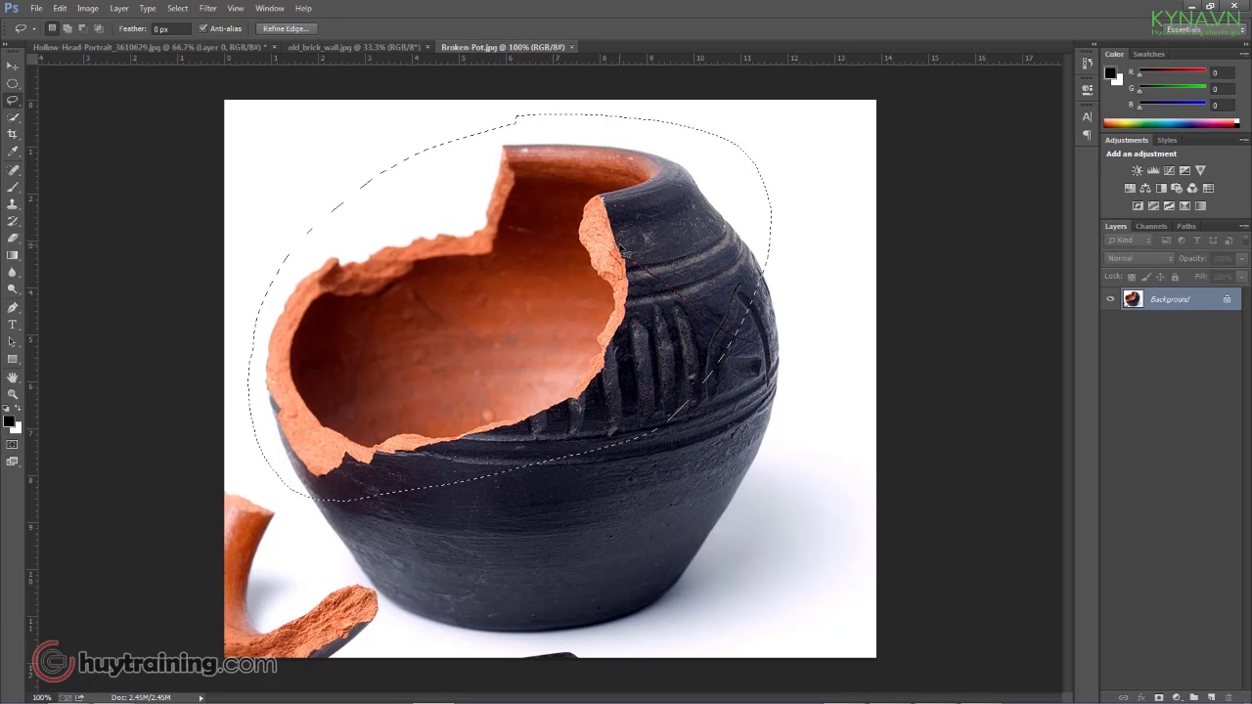
key(ctrl+Tab)
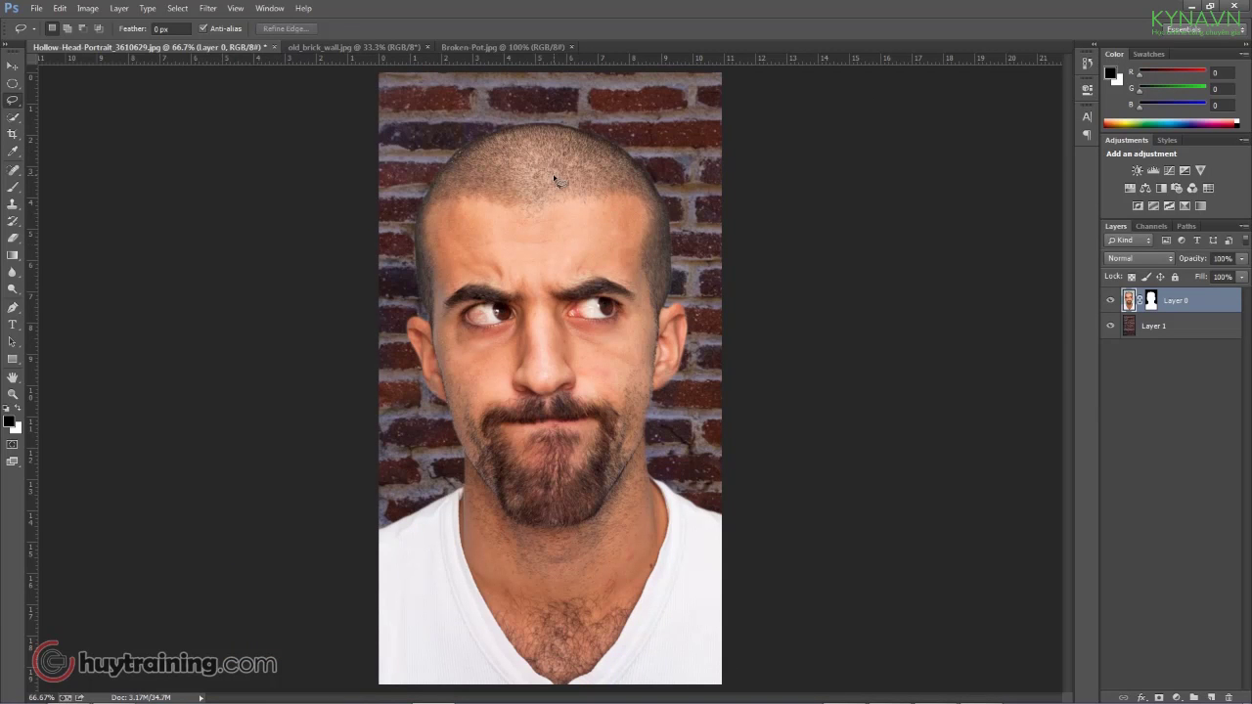
key(ctrl+v)
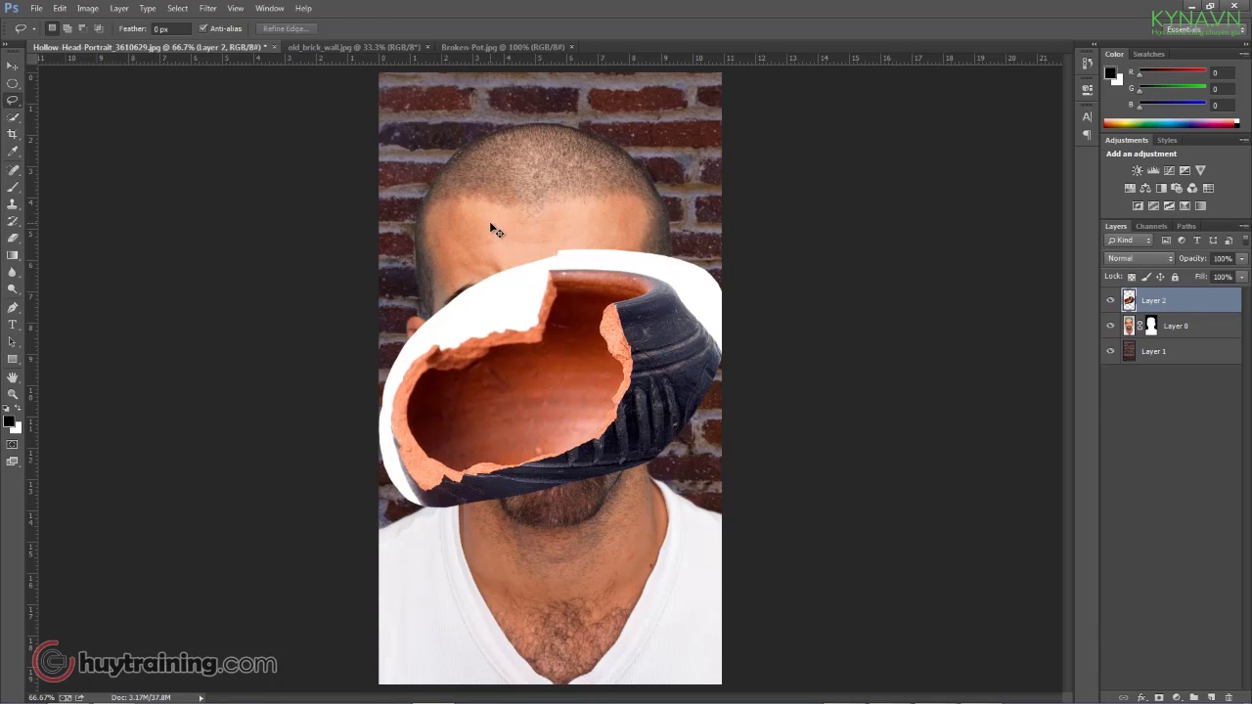
Free-transform the pasted pot, scaling it to about 86% and moving it up over the man's head.
key(ctrl+minus)
key(ctrl+minus)
ctrl+click(536, 326)
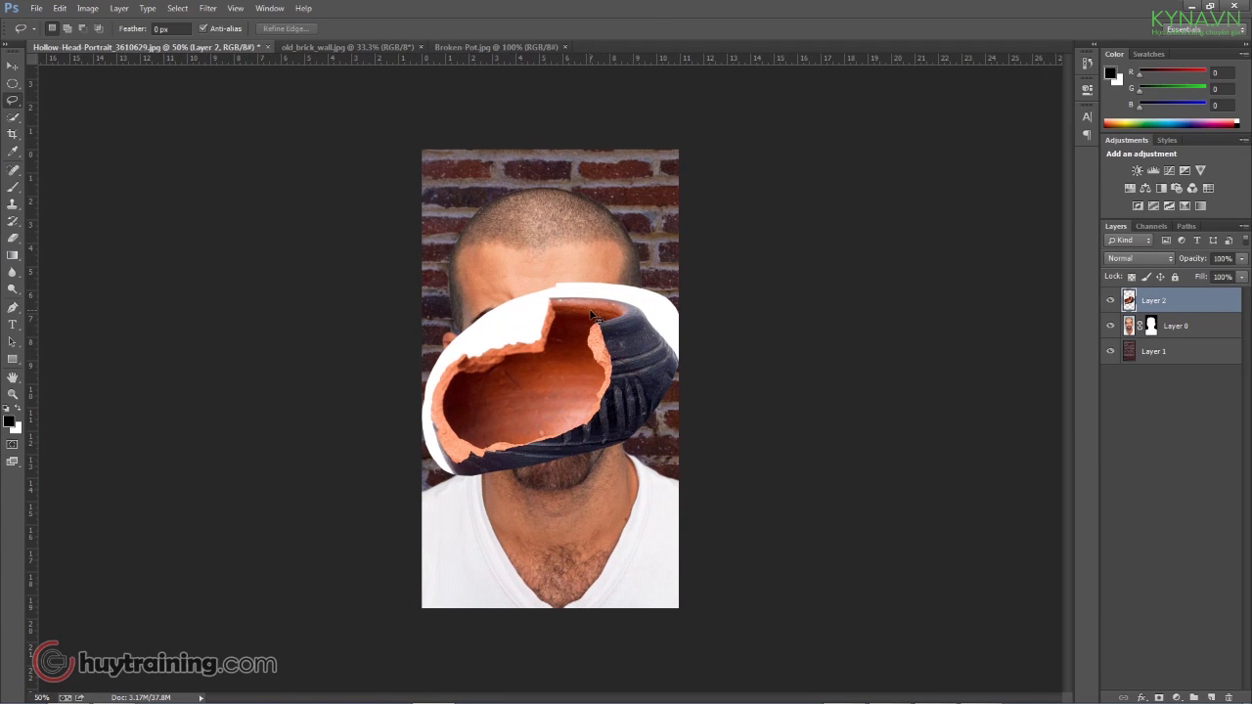
key(ctrl+t)
drag(687, 279, 652, 305)
drag(612, 364, 617, 239)
key(ctrl+plus)
key(ctrl+plus)
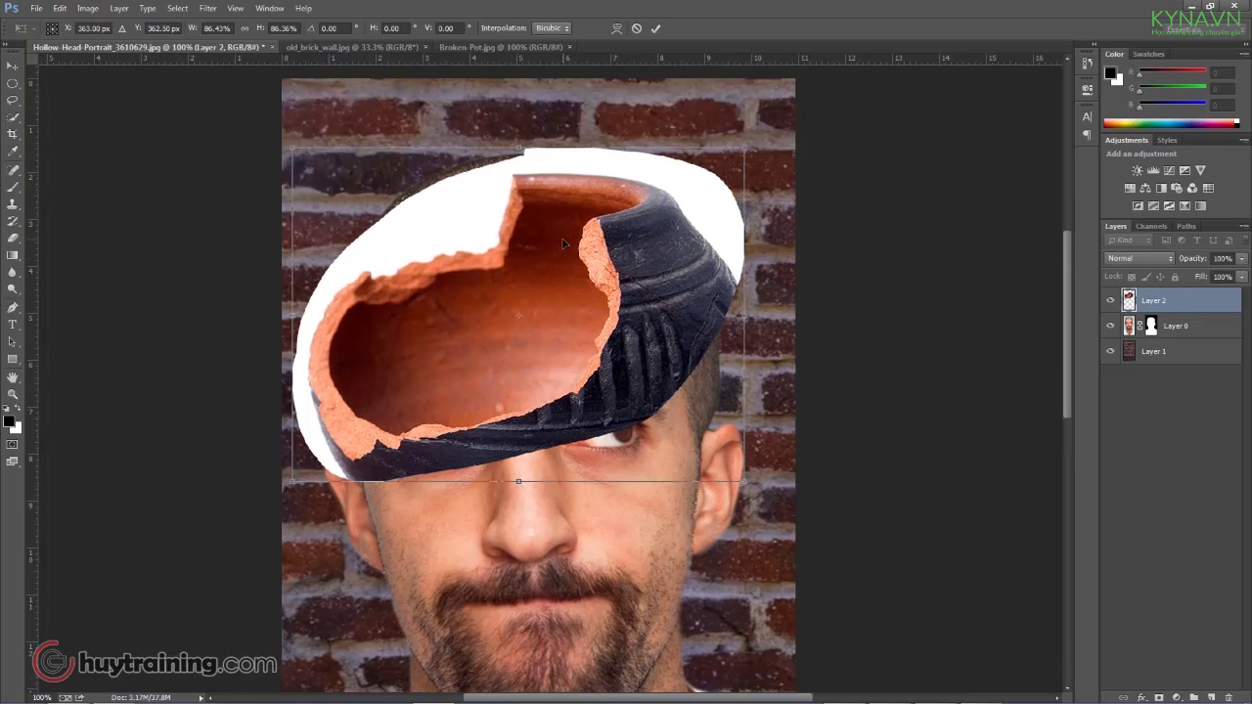
Flip the pot horizontally and shift it slightly upward over the forehead.
right_click(565, 242)
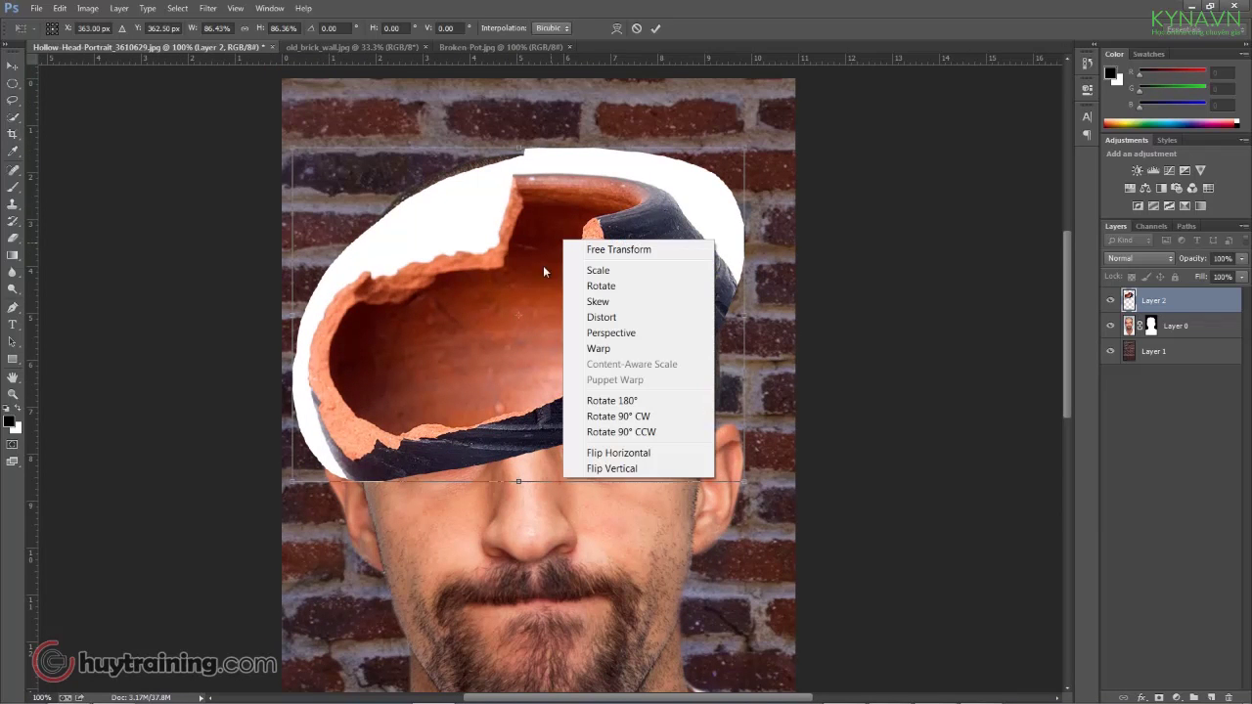
click(598, 454)
drag(572, 341, 571, 306)
key(ctrl+plus)
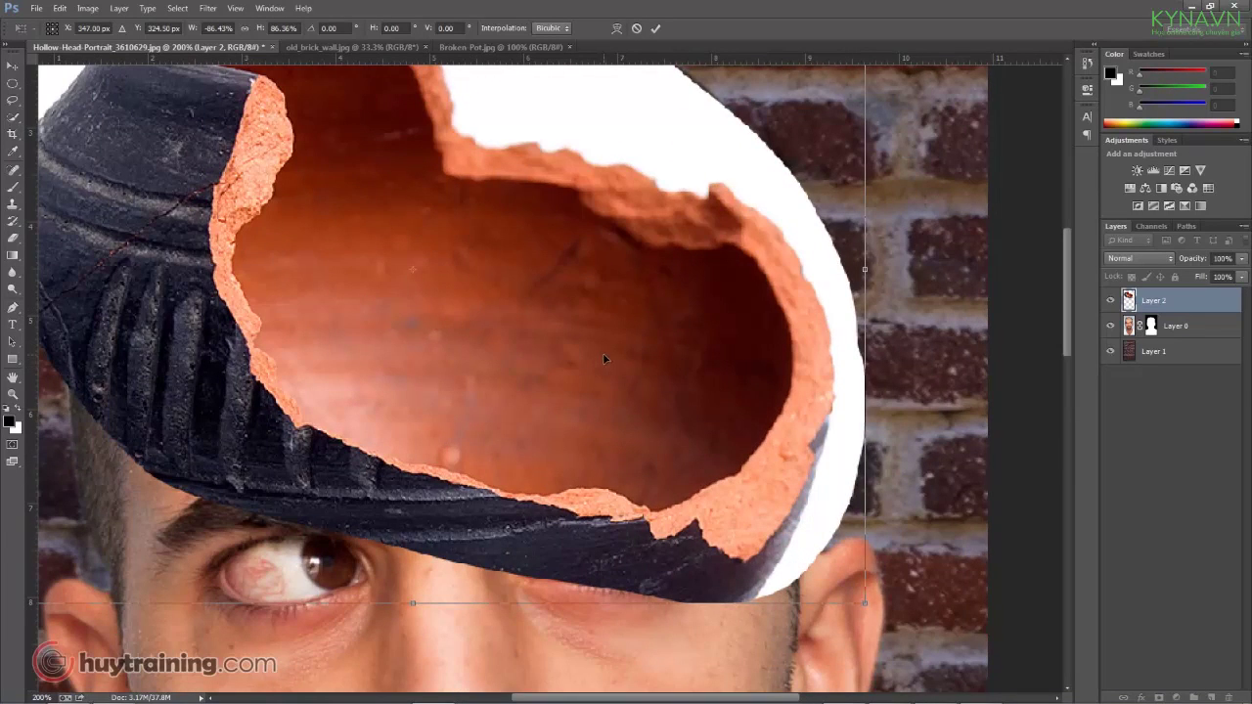
key(ctrl+minus)
Shrink the pot to about 69.5% and centre it over the top of the man's head.
drag(709, 492, 666, 453)
drag(572, 334, 612, 332)
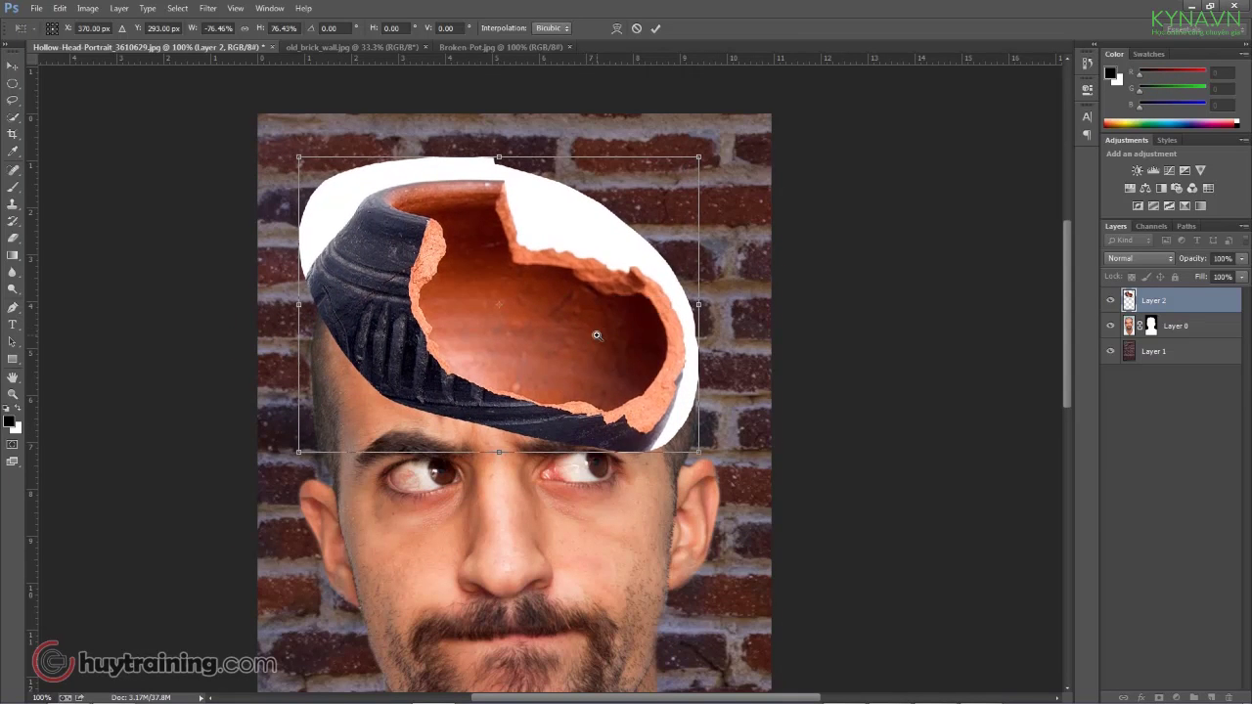
ctrl+click(597, 336)
alt+click(595, 340)
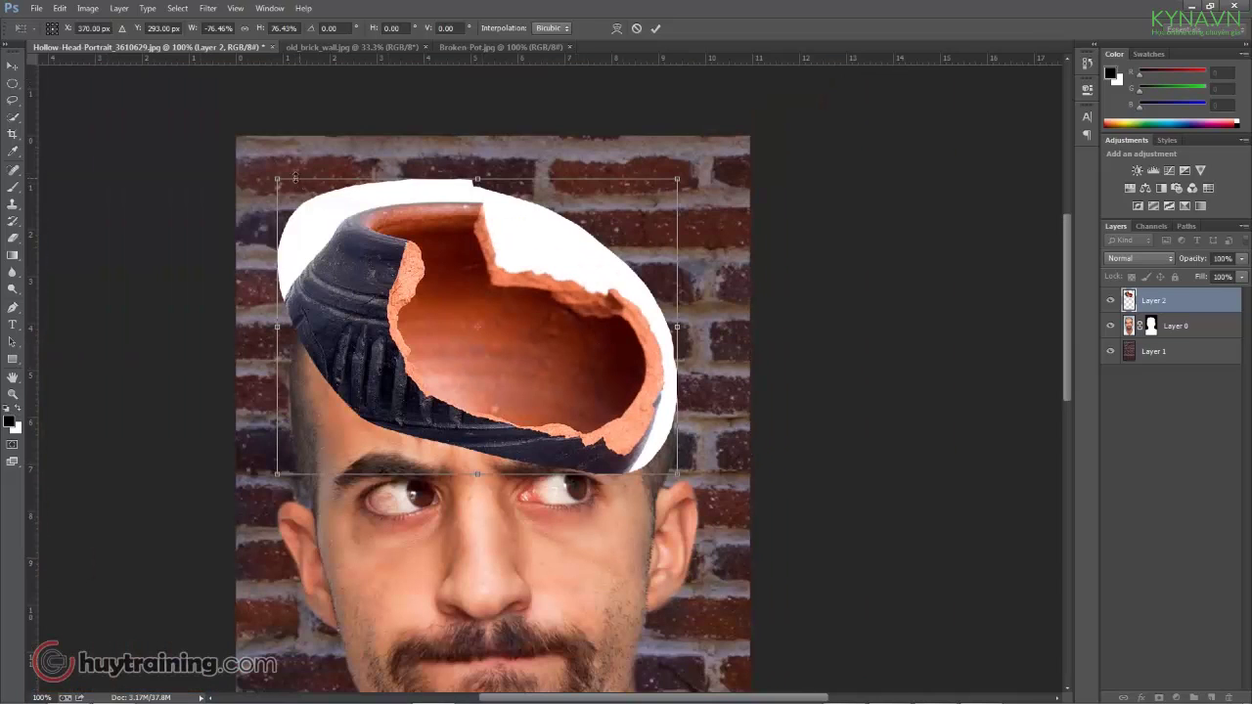
drag(279, 181, 308, 206)
drag(452, 311, 459, 301)
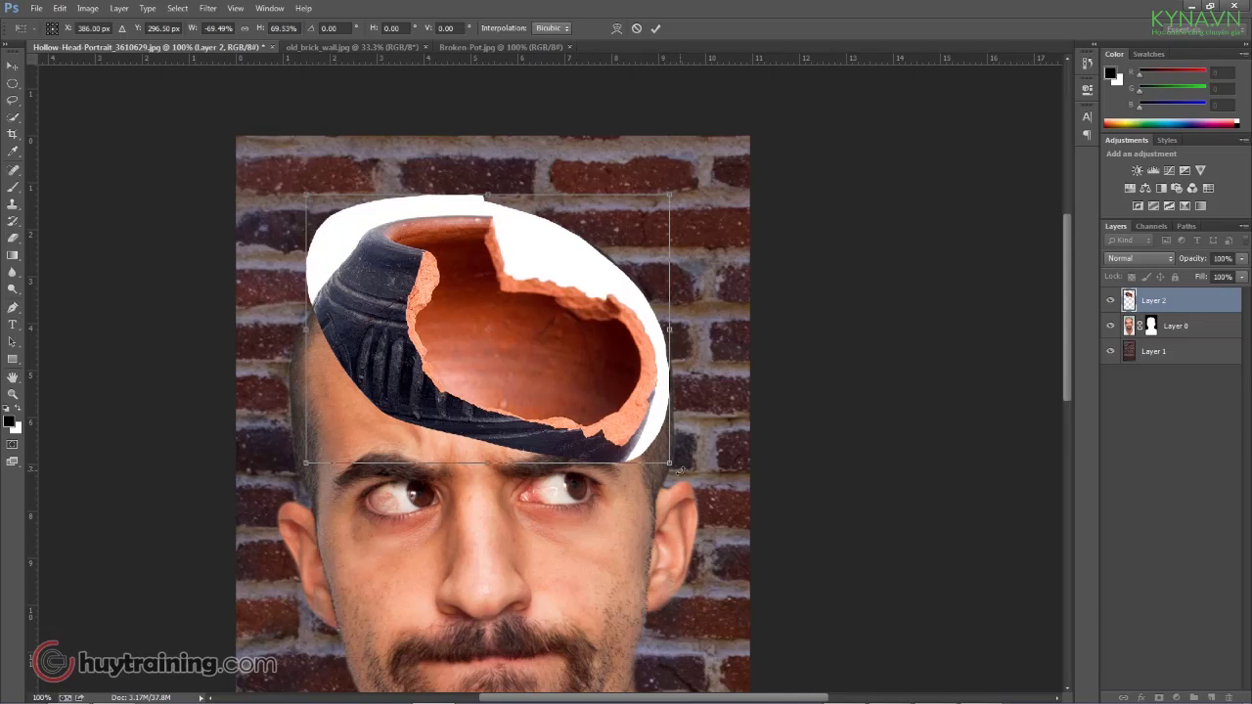
Rotate the pot to about -19.5°, fit it onto the head at about 73.7% scale and apply the transform.
drag(680, 471, 712, 413)
drag(607, 369, 613, 397)
drag(716, 448, 736, 411)
mouse_move(598, 381)
mouse_down()
mouse_move(602, 408)
mouse_move(599, 391)
mouse_up()
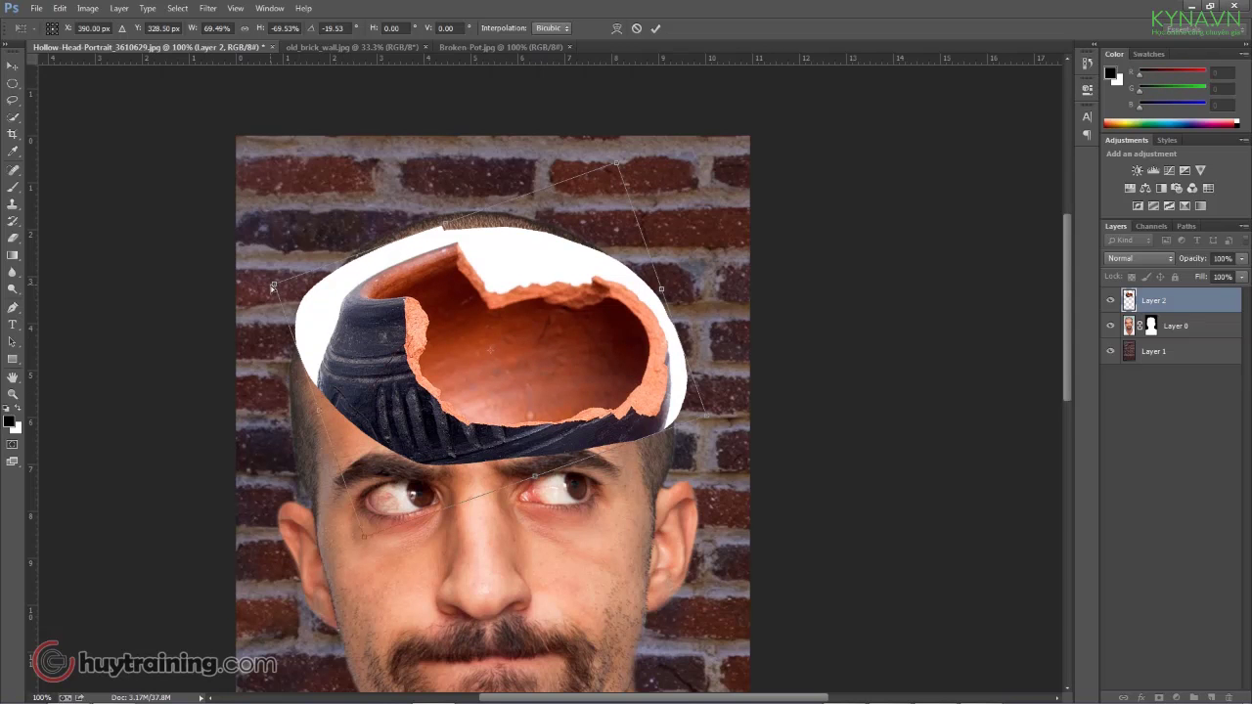
drag(275, 285, 251, 271)
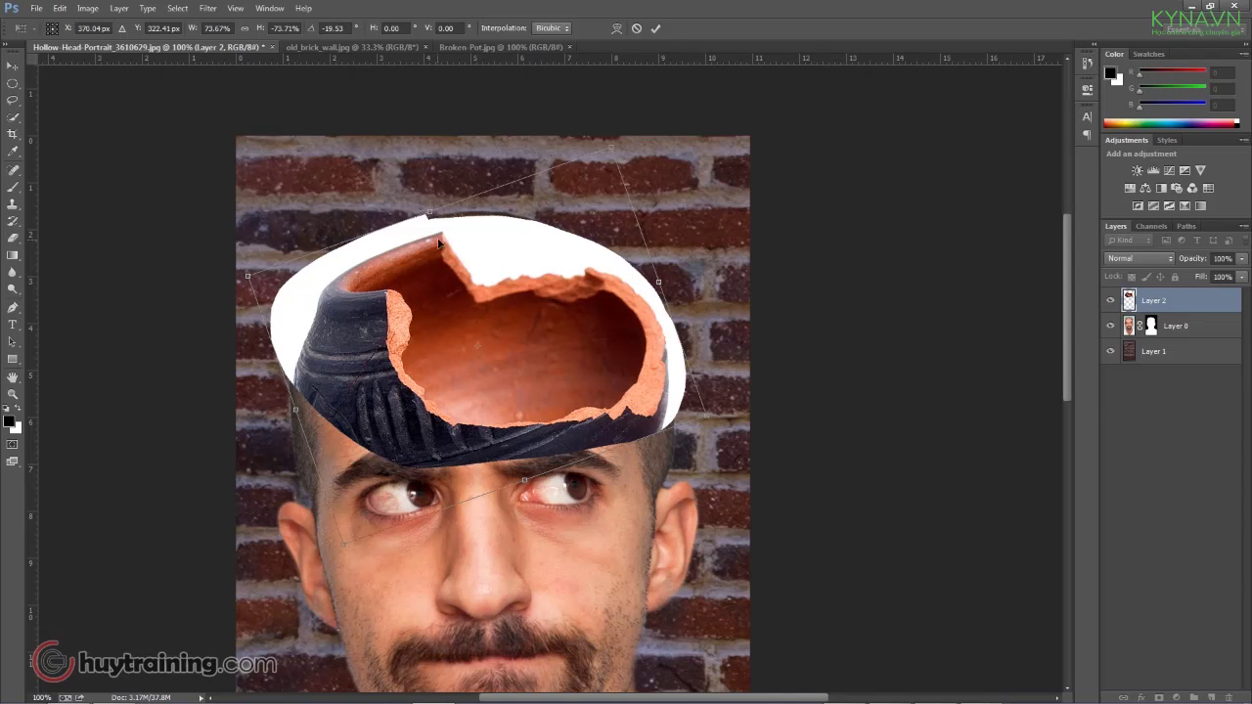
key(Return)
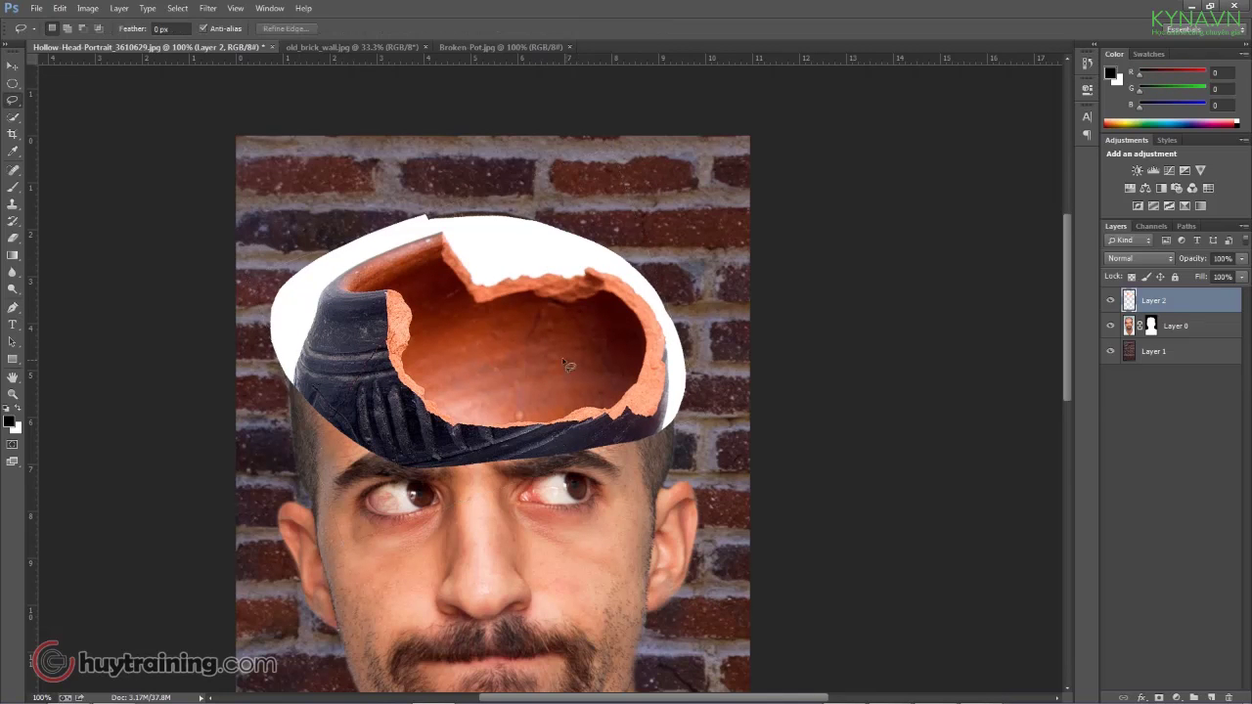
Select the white background around the pot on Layer 2 with the Quick Selection tool.
scroll(323, 311, up, 1)
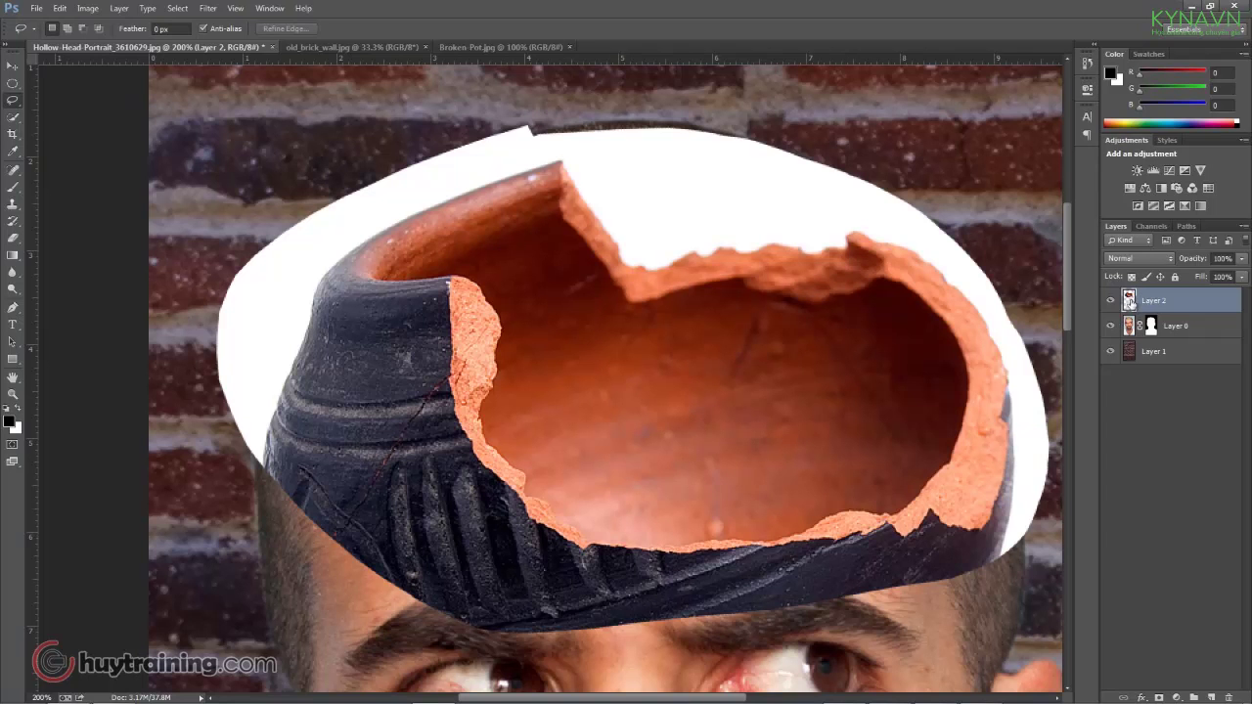
drag(598, 330, 505, 313)
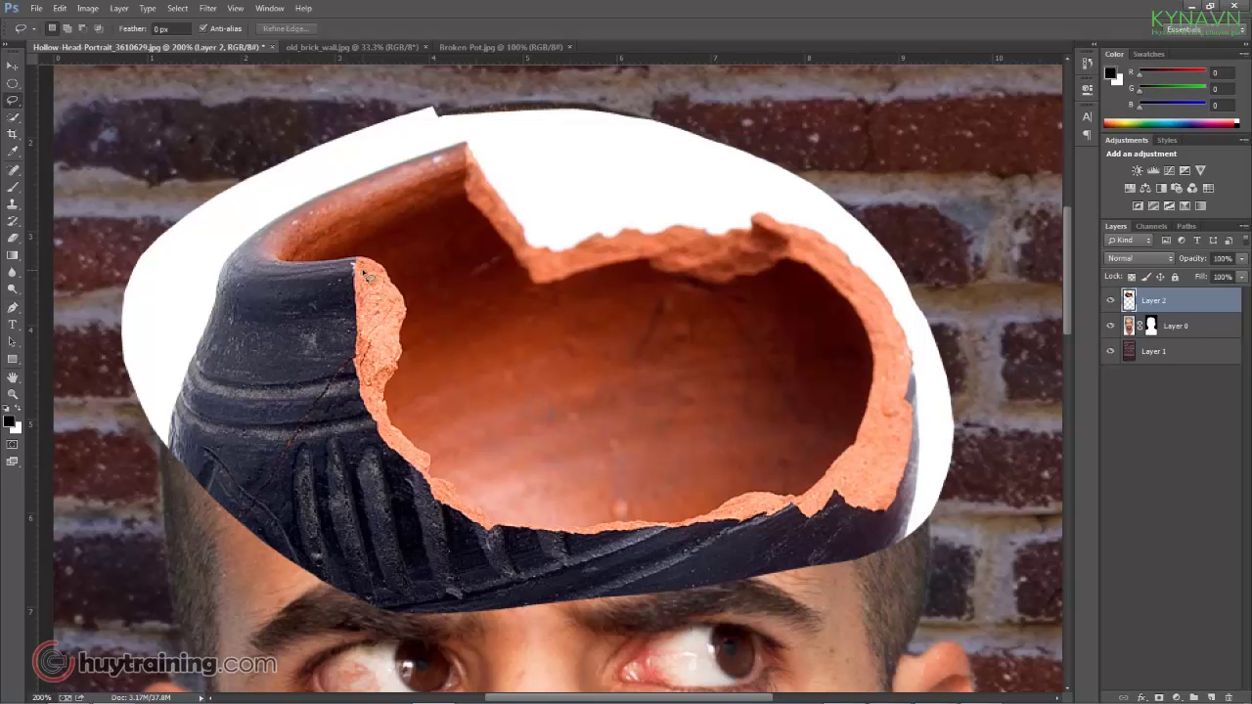
key(w)
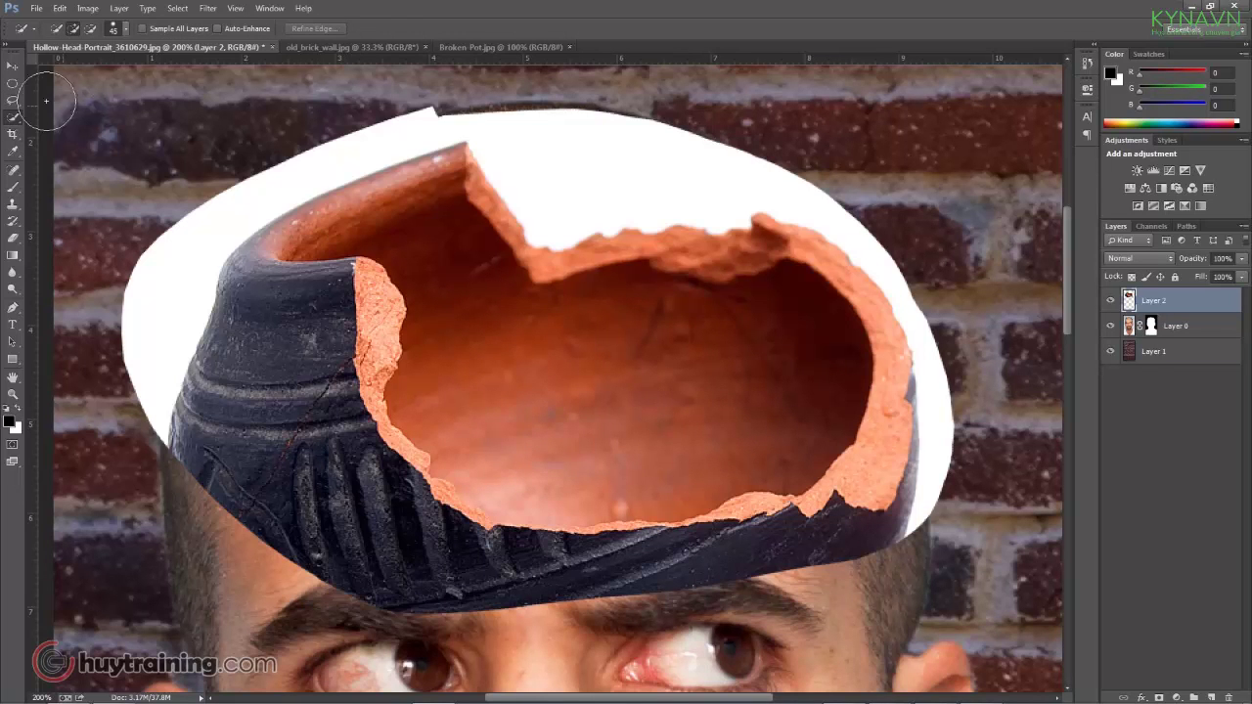
right_click(10, 118)
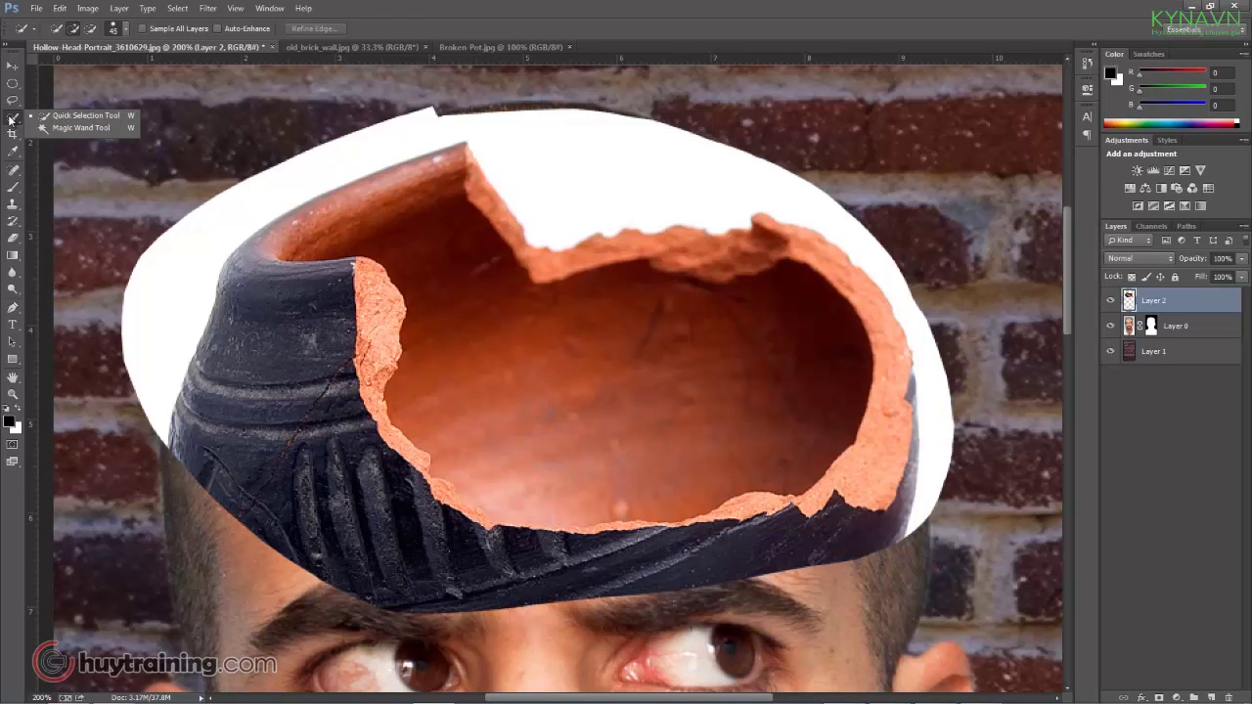
click(75, 116)
mouse_move(158, 280)
mouse_down()
mouse_move(166, 249)
mouse_move(238, 185)
mouse_move(394, 125)
mouse_move(511, 119)
mouse_move(543, 157)
mouse_move(828, 168)
mouse_move(866, 206)
mouse_move(940, 366)
mouse_move(950, 510)
mouse_move(930, 480)
mouse_up()
mouse_move(839, 306)
mouse_down()
mouse_move(811, 224)
mouse_move(811, 265)
mouse_move(890, 503)
mouse_move(878, 515)
mouse_move(867, 498)
mouse_move(800, 476)
mouse_move(382, 244)
mouse_move(271, 199)
mouse_move(822, 310)
mouse_move(846, 522)
mouse_up()
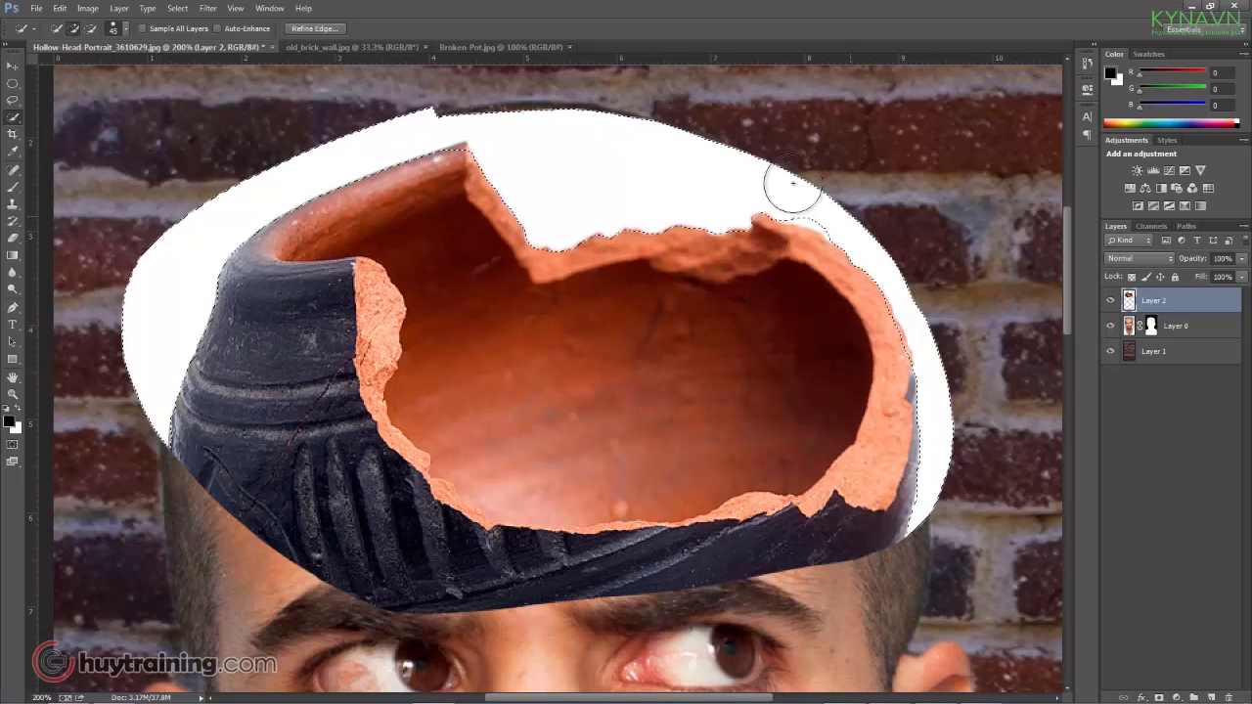
Reduce the Quick Selection brush to 10 and add the missed white area along the pot's upper-right broken rim.
scroll(853, 185, up, 1)
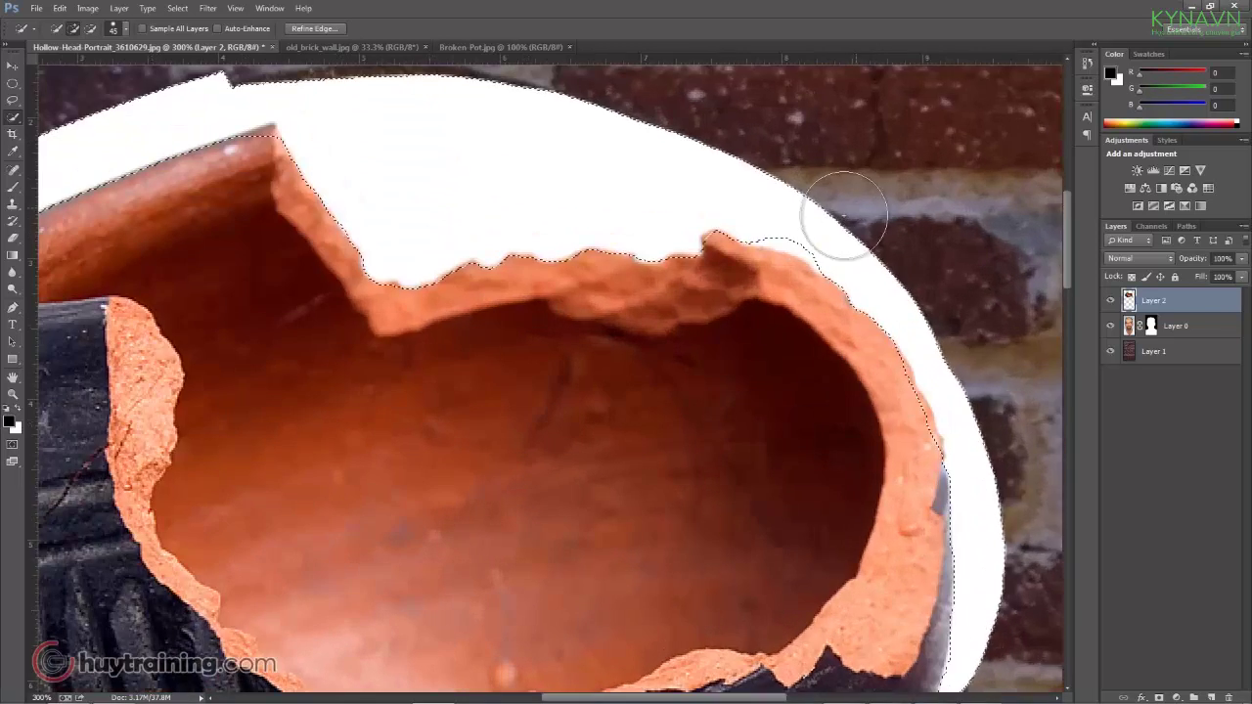
right_click(832, 168)
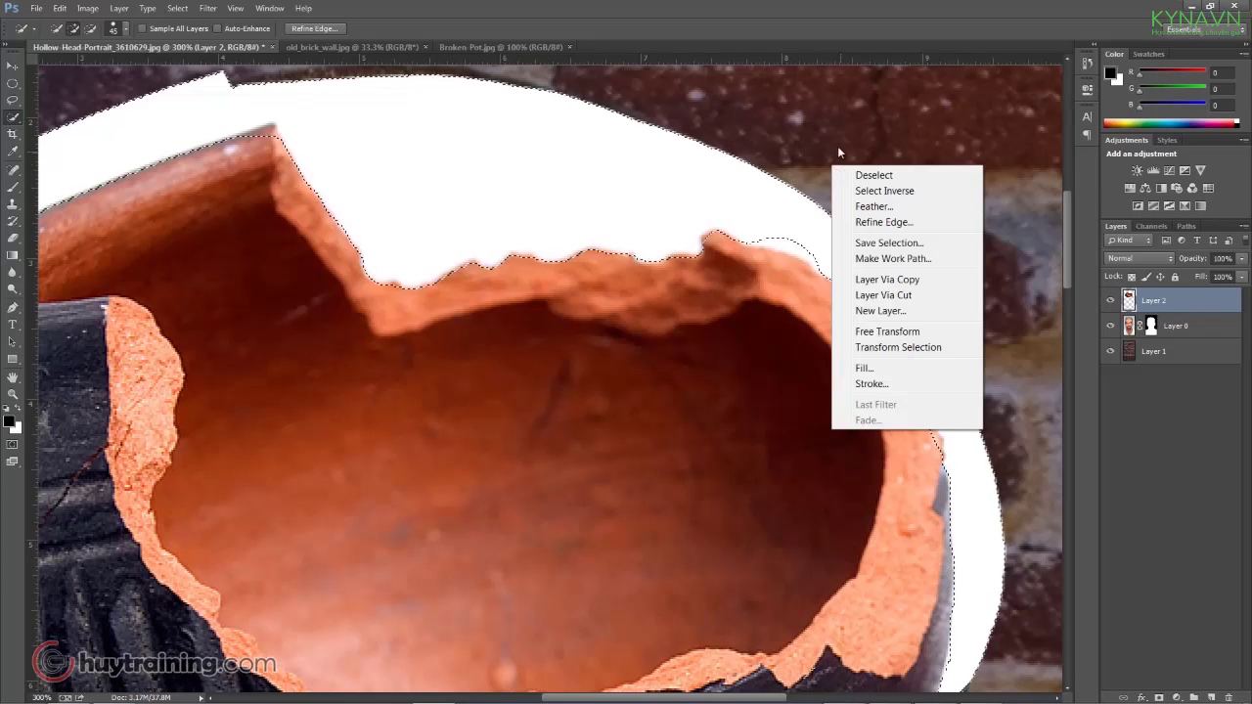
key(Escape)
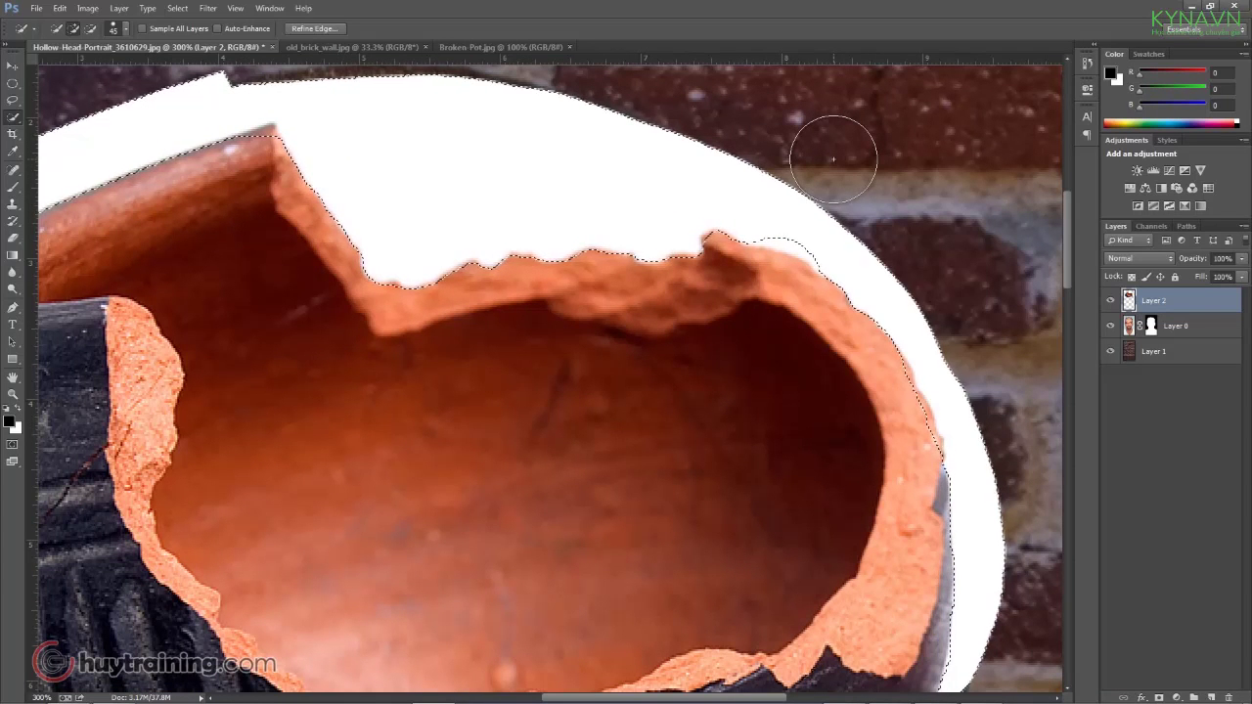
key(bracketleft)
key(bracketleft)
key(bracketleft)
key(bracketleft)
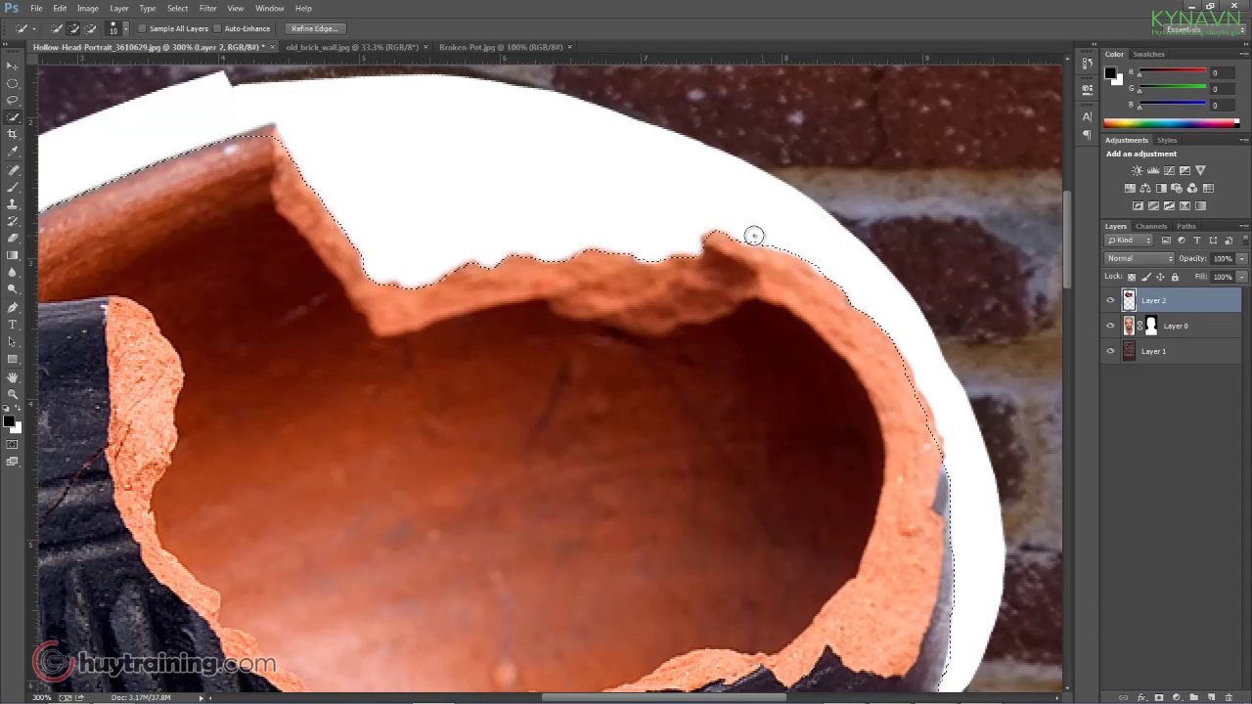
drag(448, 243, 978, 442)
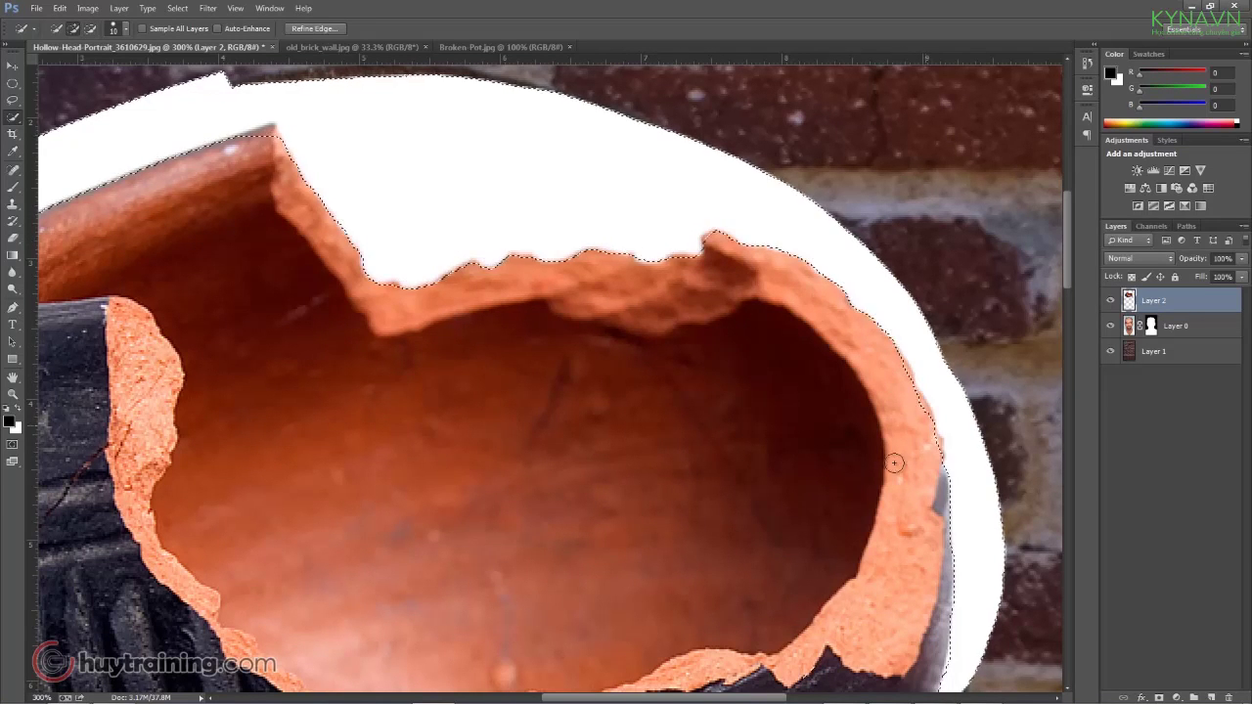
Correct the background selection around the pointed tip of the pot's rim, excluding the tip, and check the whole outline.
drag(802, 501, 929, 489)
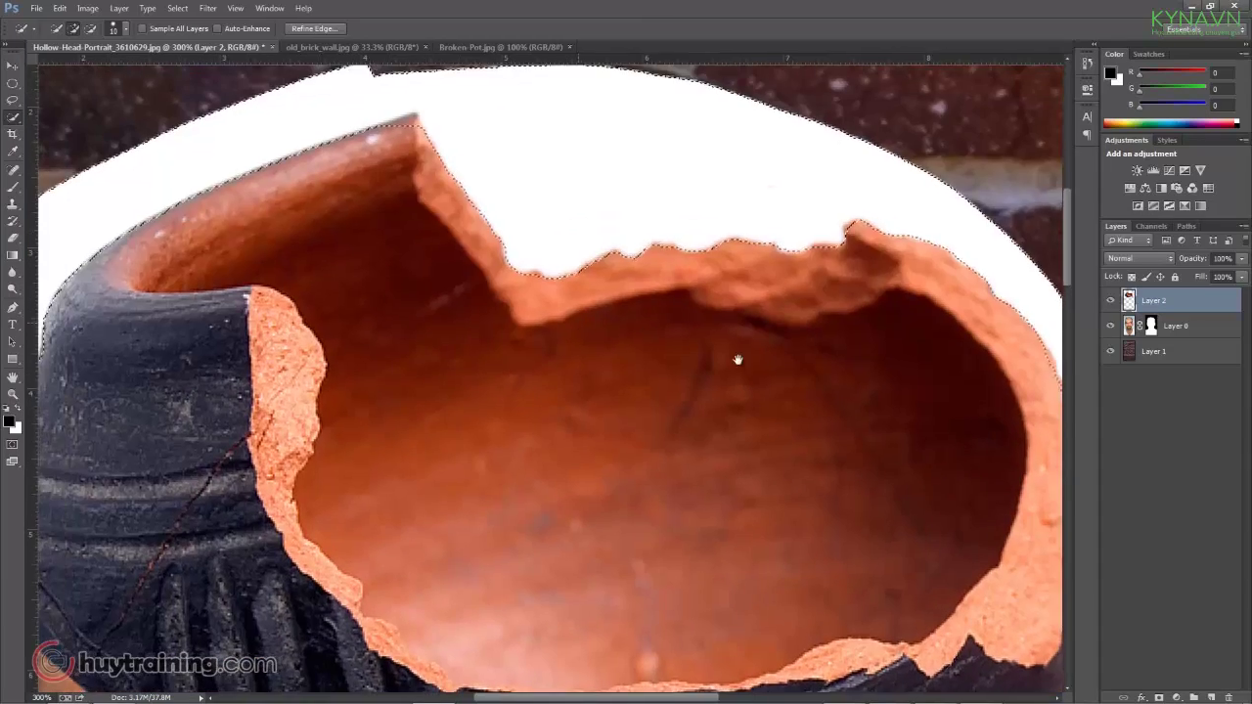
drag(695, 344, 861, 386)
alt+click(579, 147)
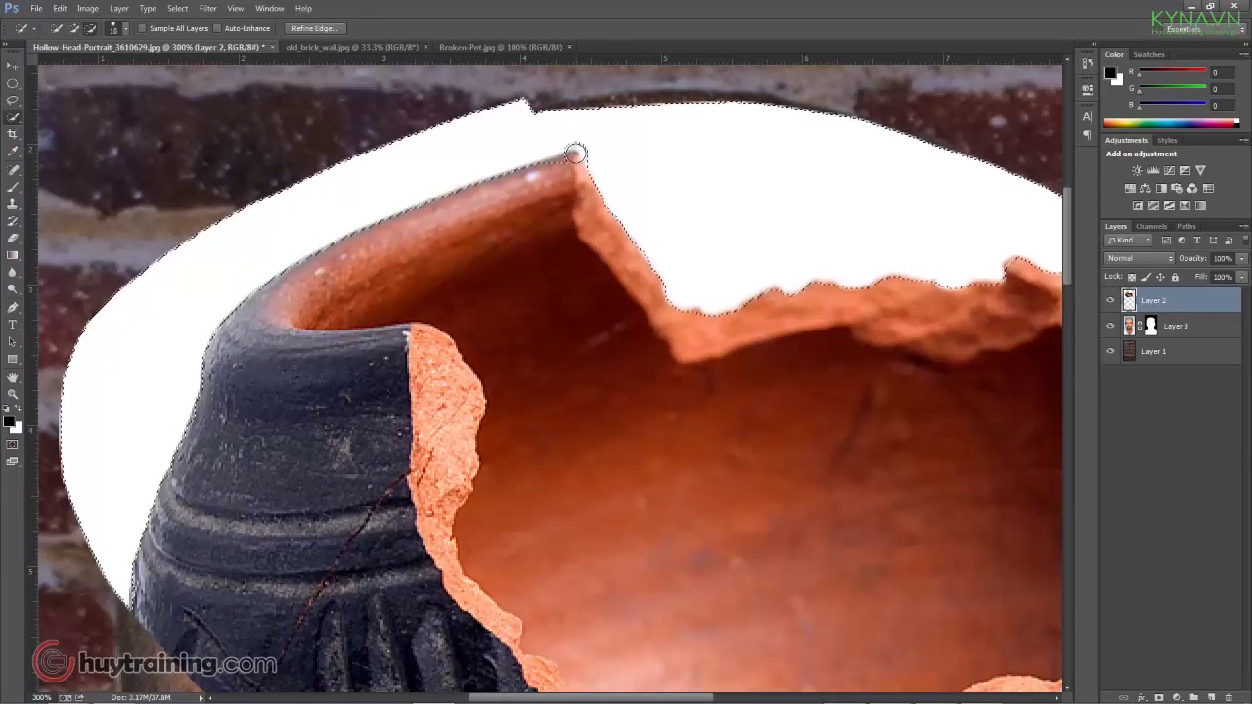
drag(573, 140, 561, 140)
alt+click(586, 137)
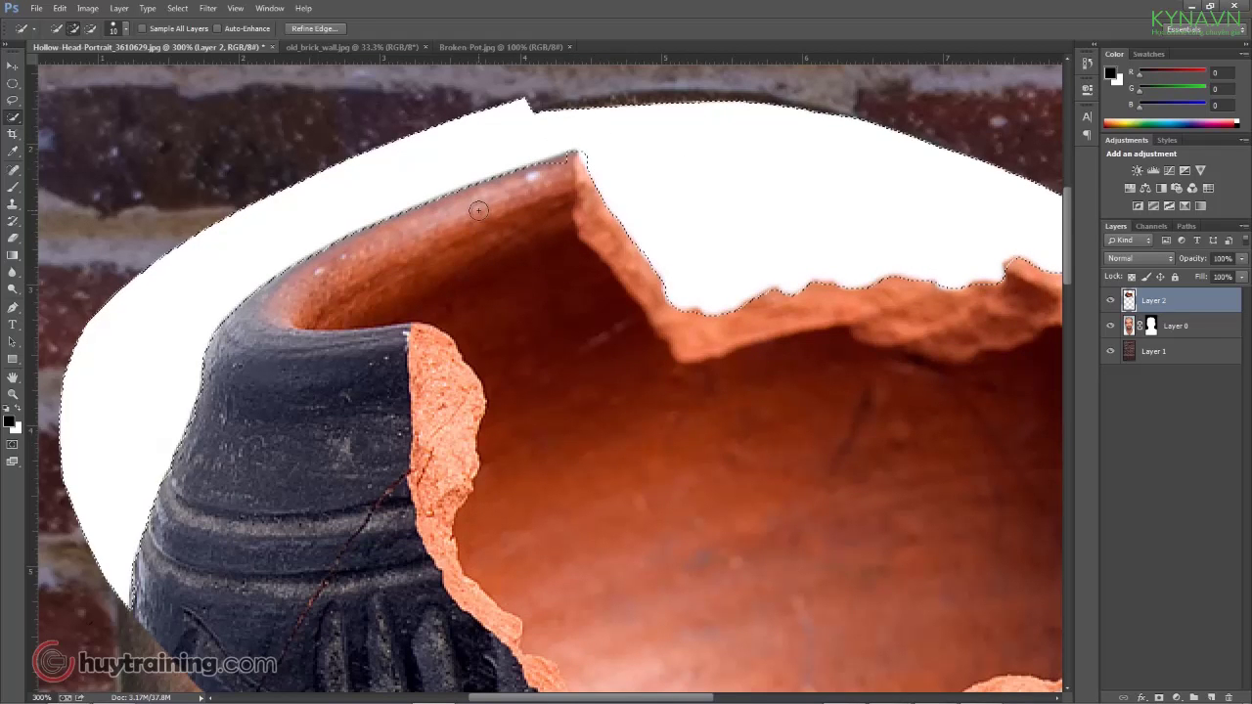
key(ctrl+minus)
key(ctrl+minus)
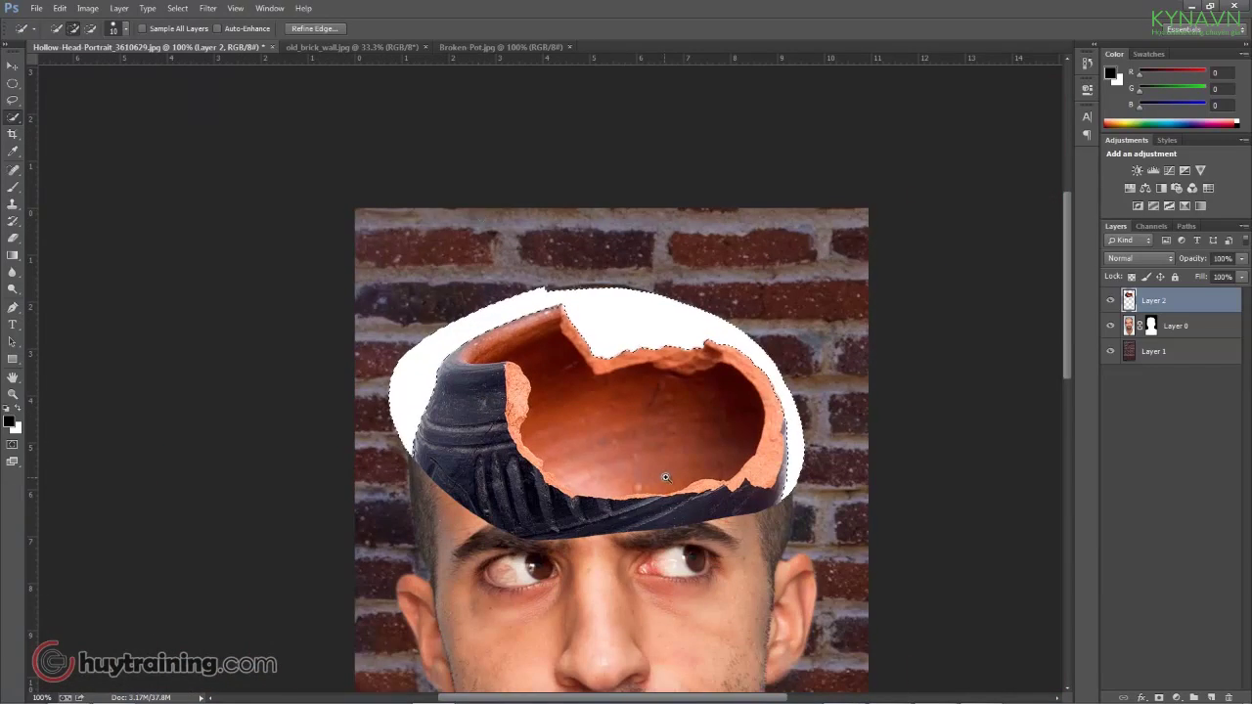
key(ctrl+plus)
drag(646, 439, 563, 376)
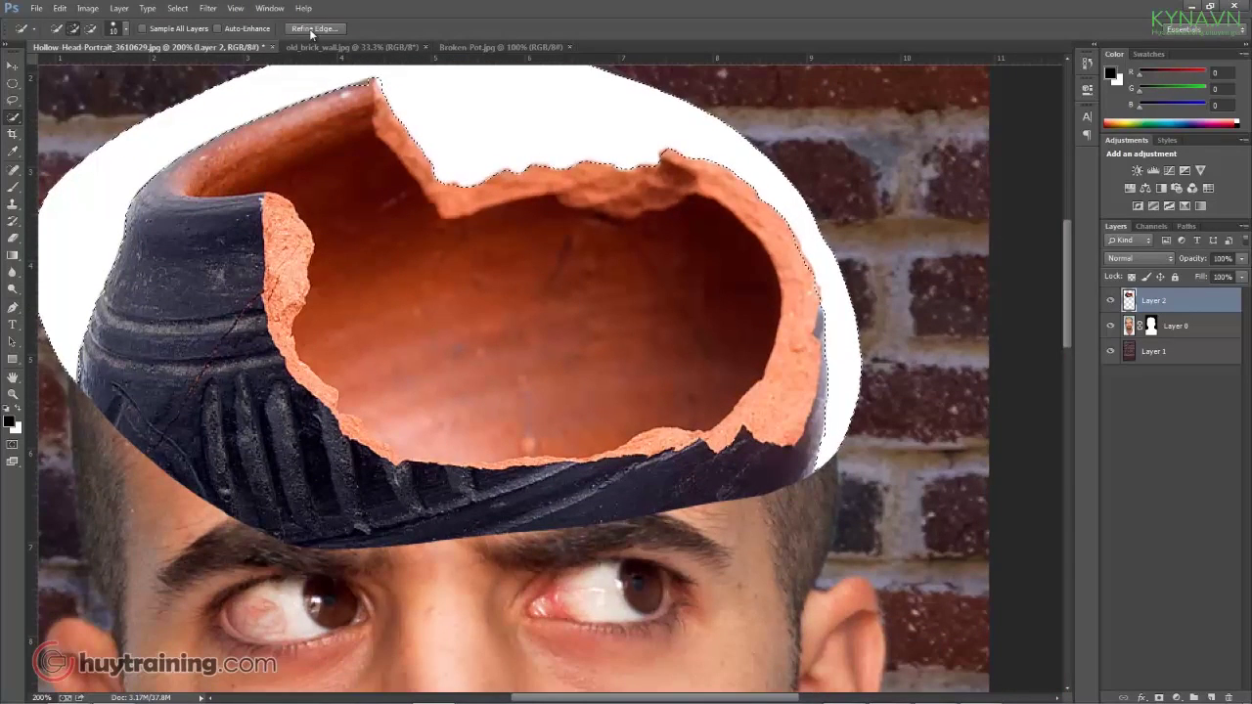
Refine the background selection's edge with Smooth 11, Feather 1.9 px, Contrast 15% and Shift Edge -10%.
click(314, 27)
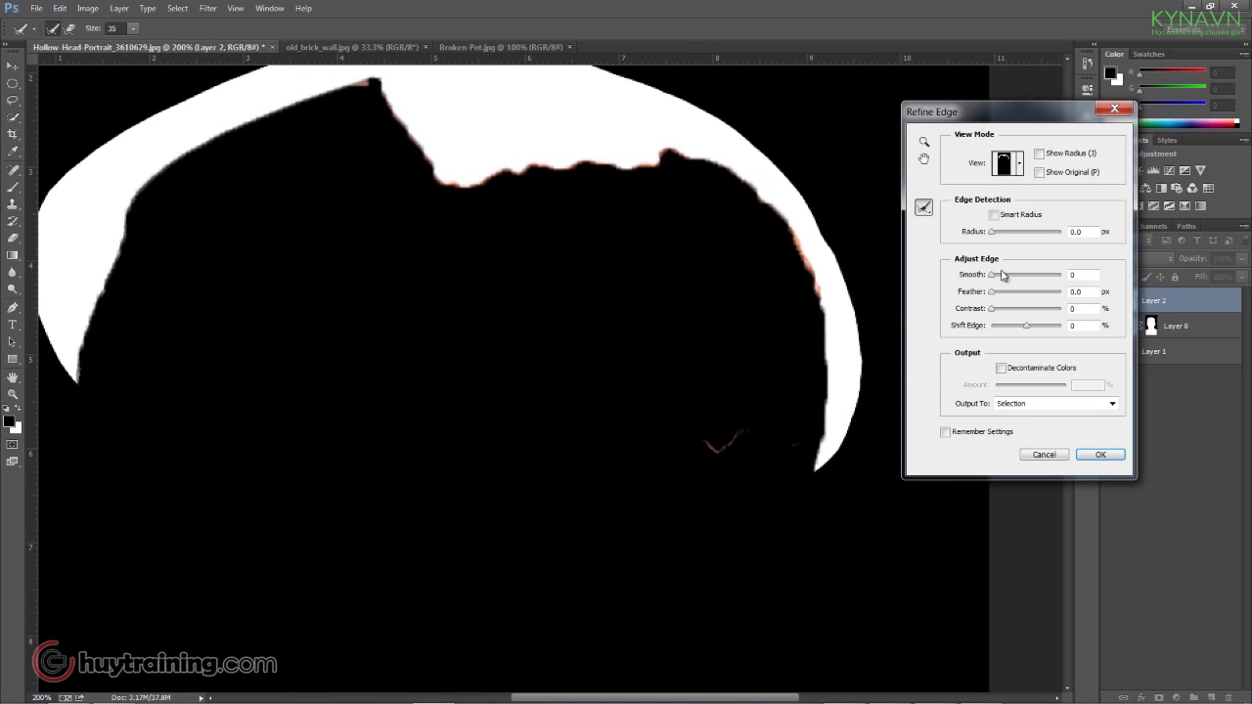
drag(988, 278, 999, 281)
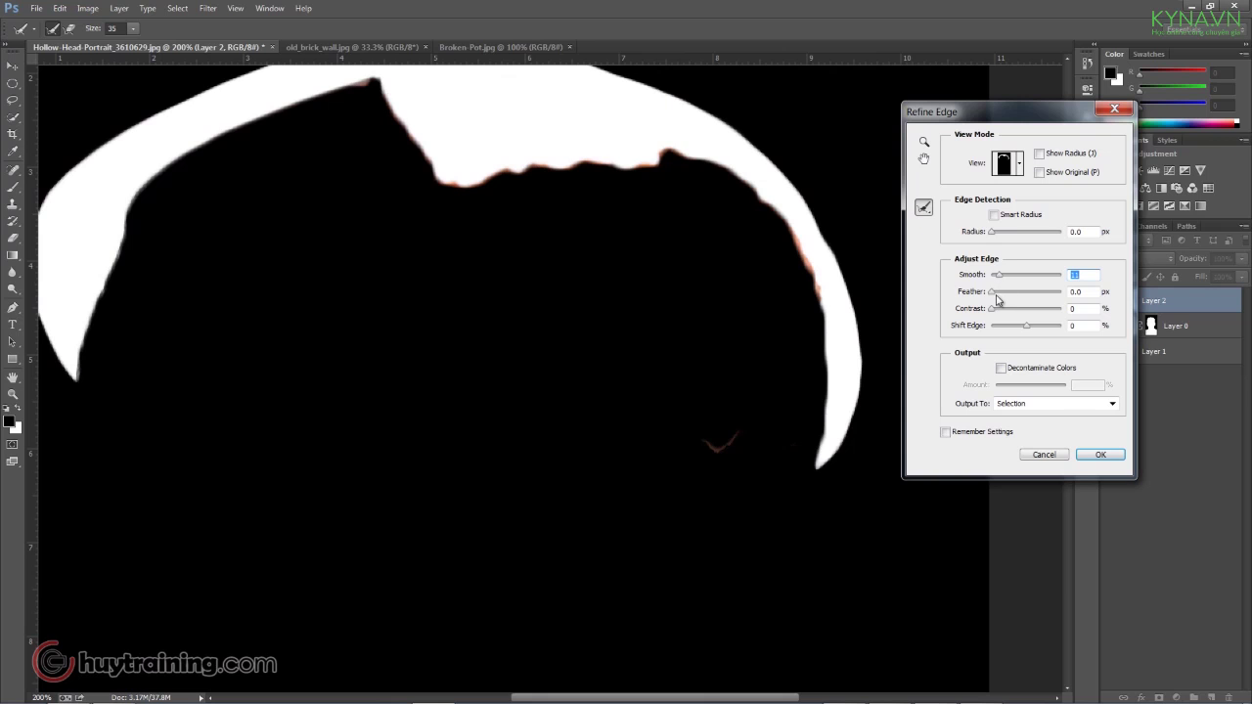
drag(994, 291, 999, 292)
drag(992, 308, 1002, 308)
drag(1026, 325, 1023, 334)
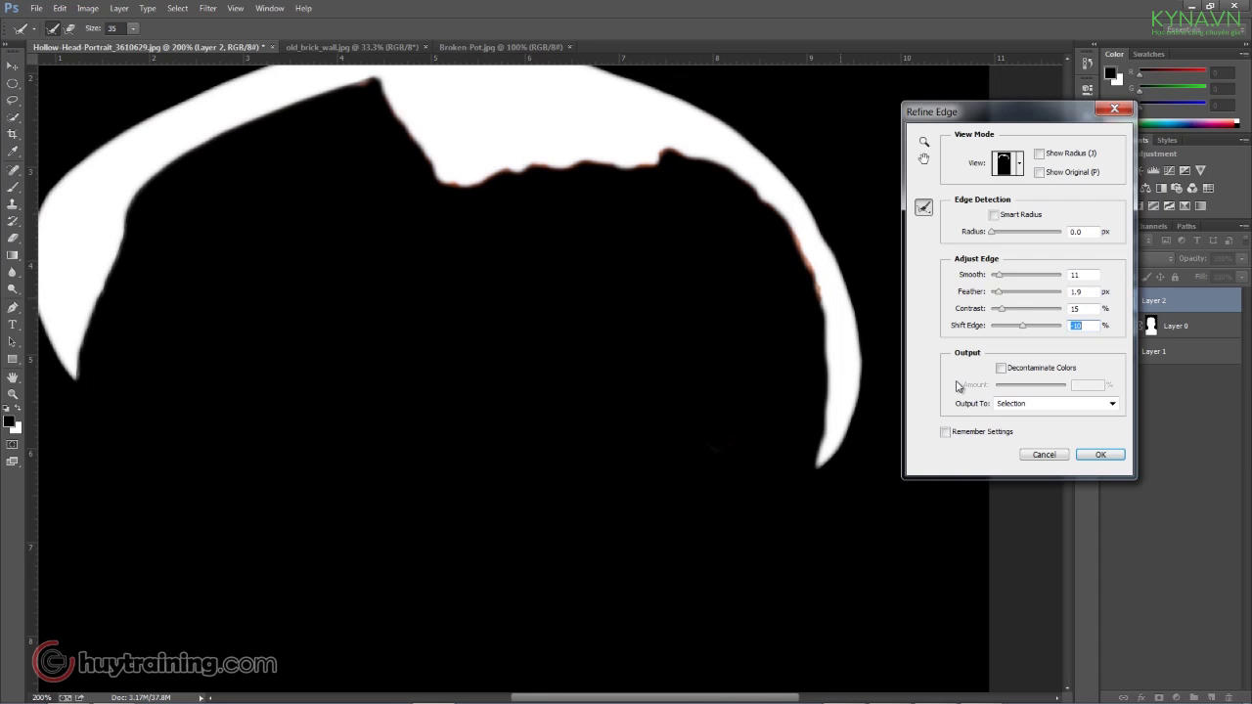
Output the refined background selection as a layer mask on Layer 2.
alt+click(1062, 452)
click(1063, 404)
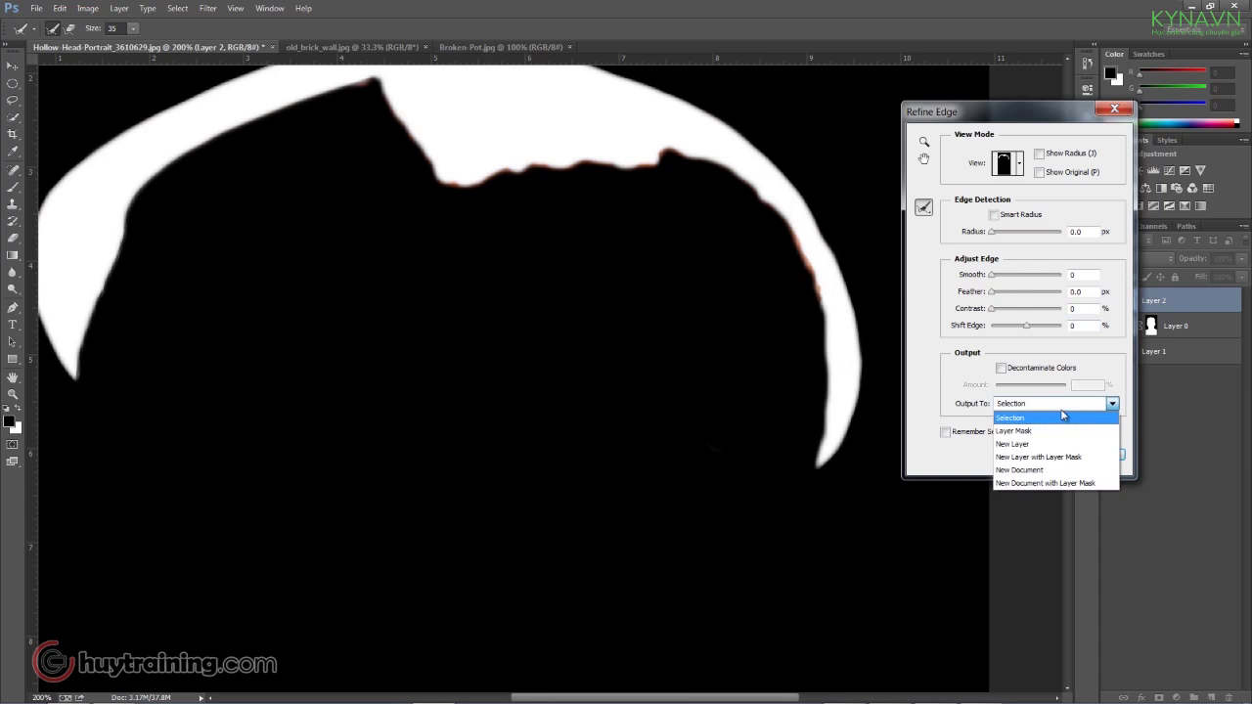
click(1058, 438)
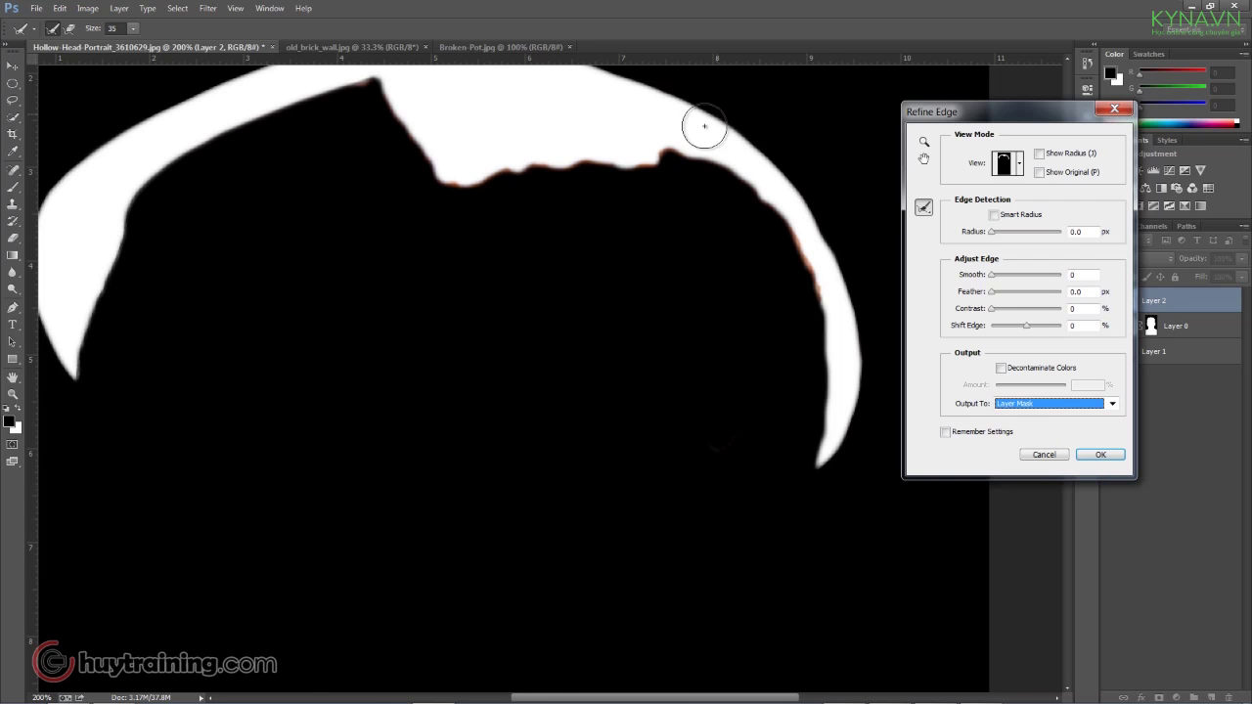
click(1092, 459)
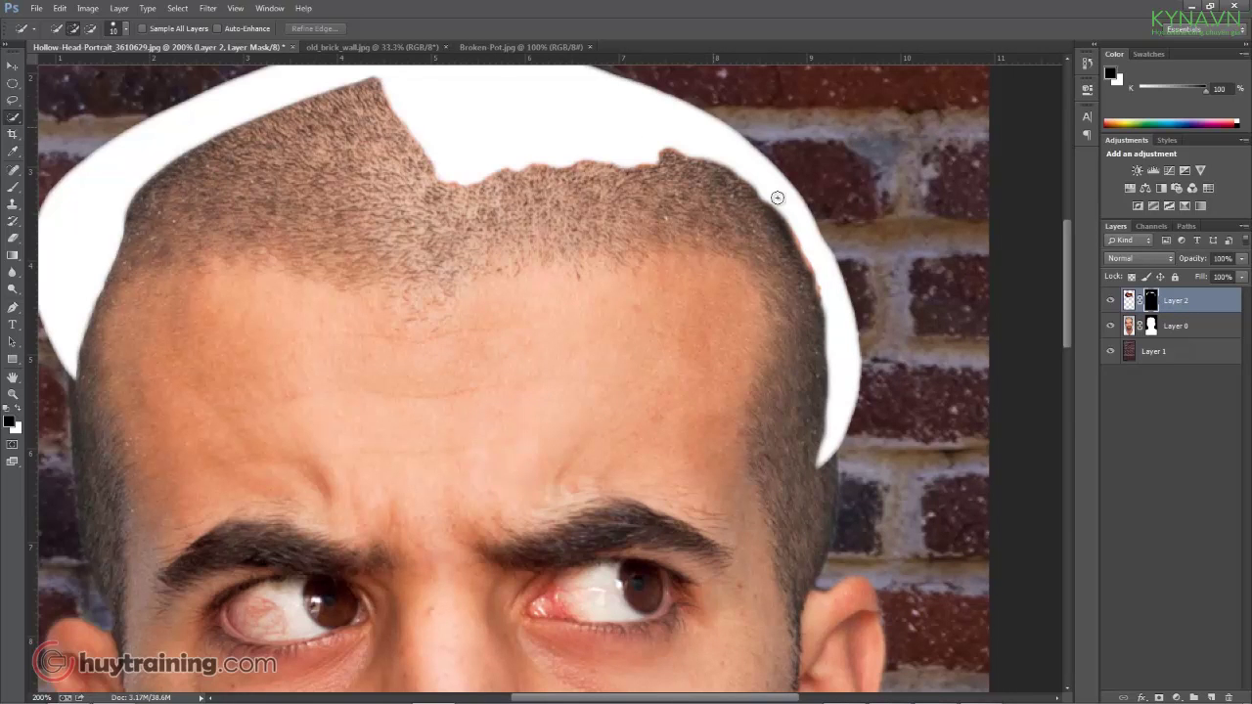
Invert Layer 2's mask to show the pot and hide its white background.
key(ctrl+minus)
click(624, 262)
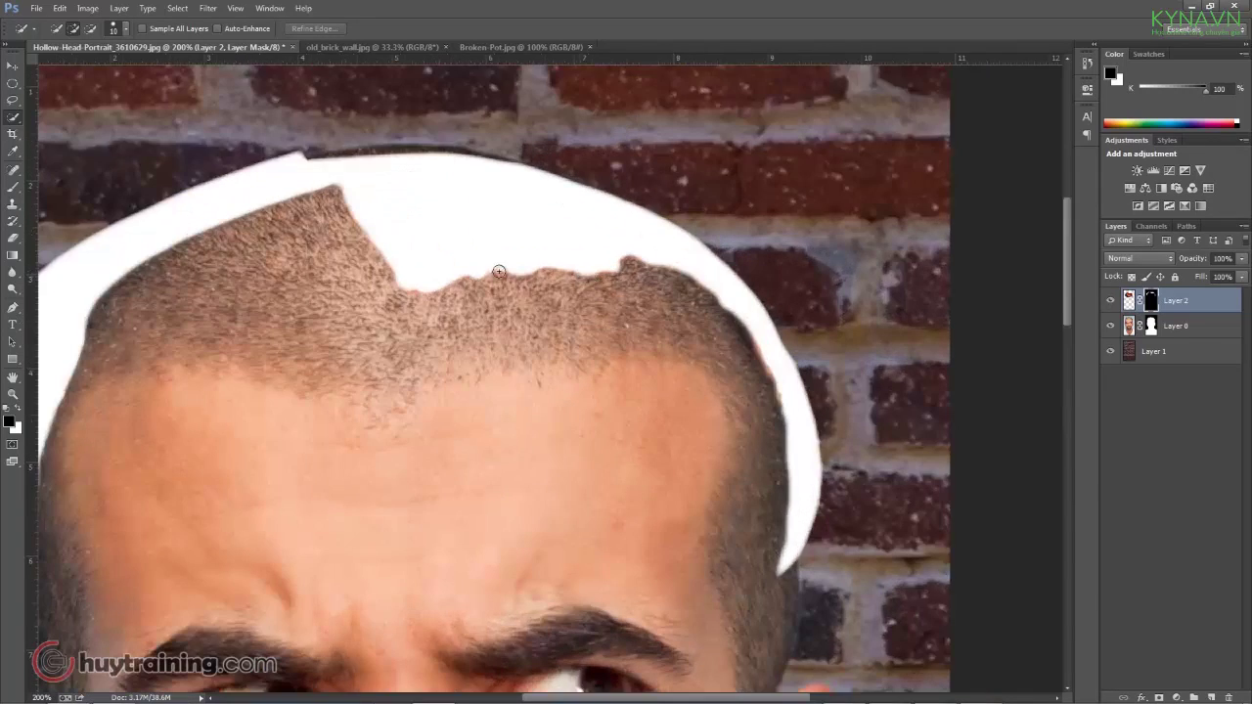
drag(457, 329, 525, 270)
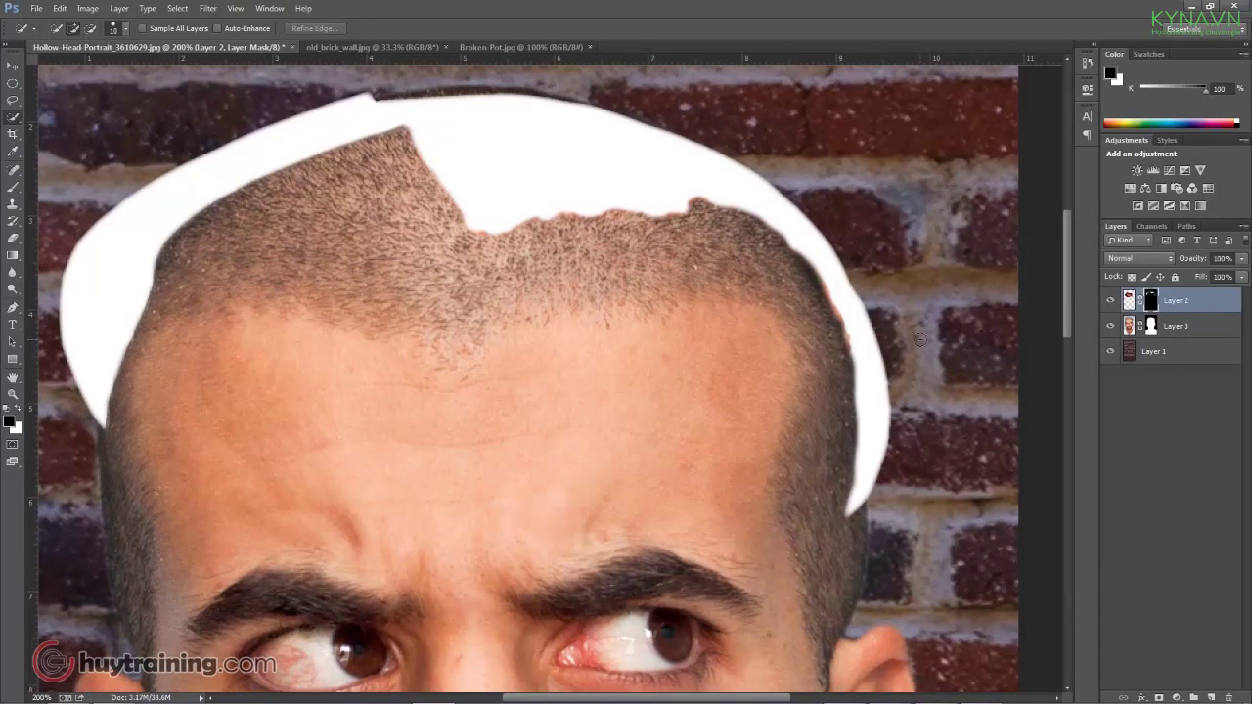
key(ctrl+i)
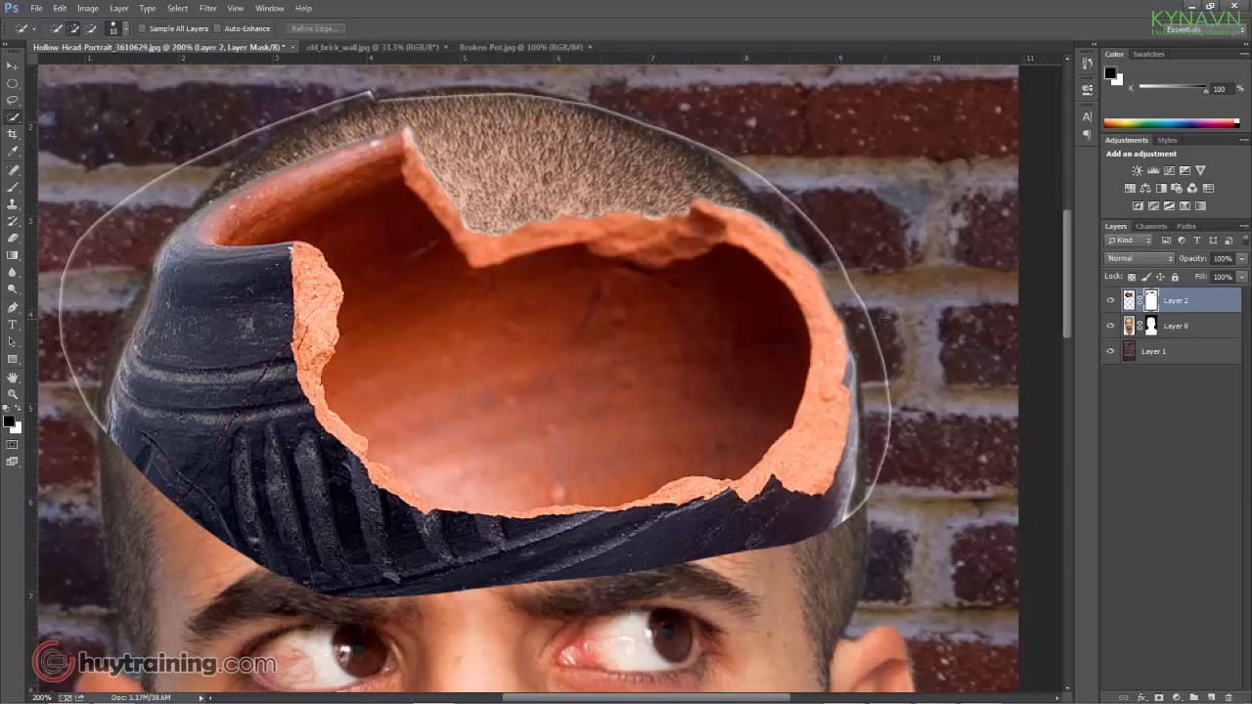
Paint black on Layer 2's mask to hide the thin white outline around the pot, enlarging the brush to 69 px.
key(b)
drag(883, 342, 886, 442)
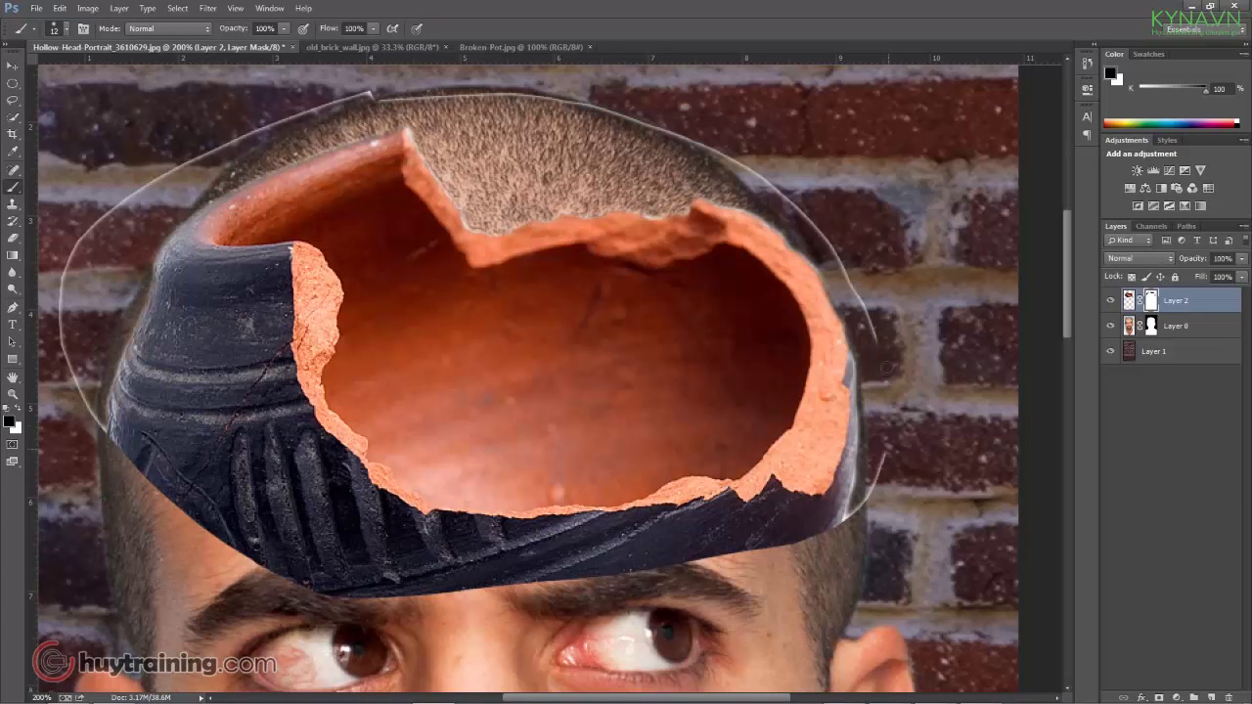
drag(863, 285, 886, 365)
drag(883, 456, 851, 516)
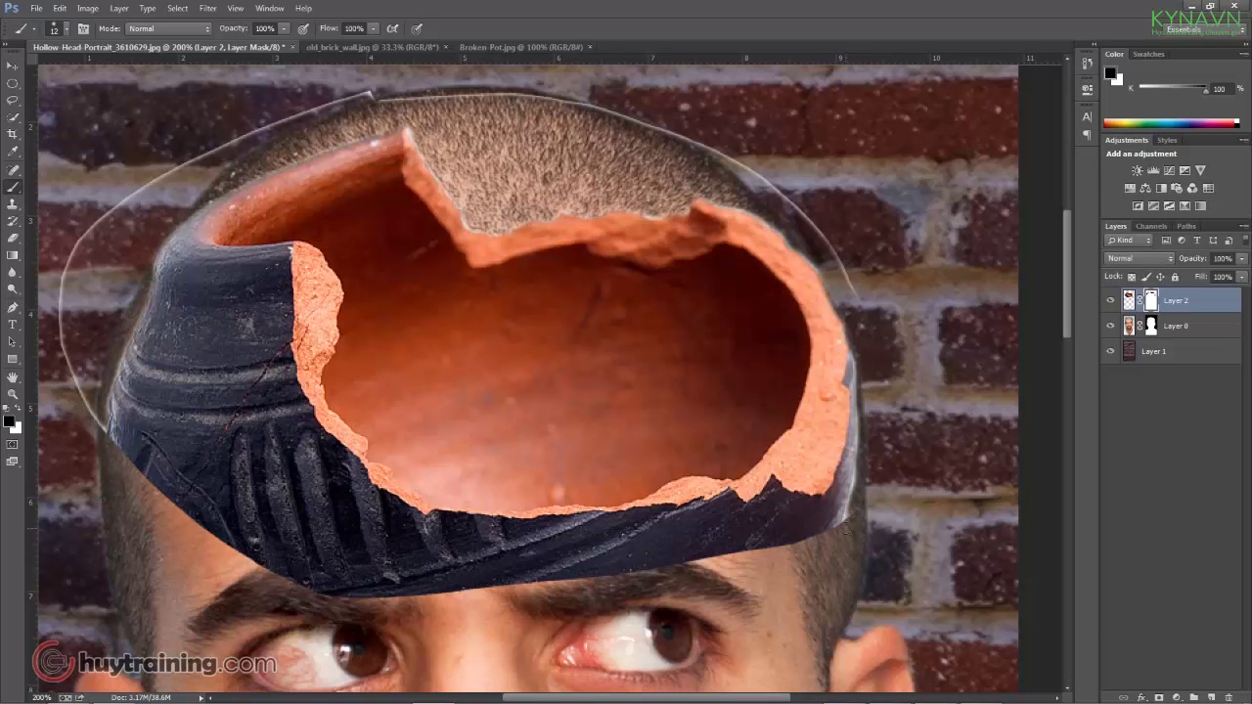
right_click(837, 215)
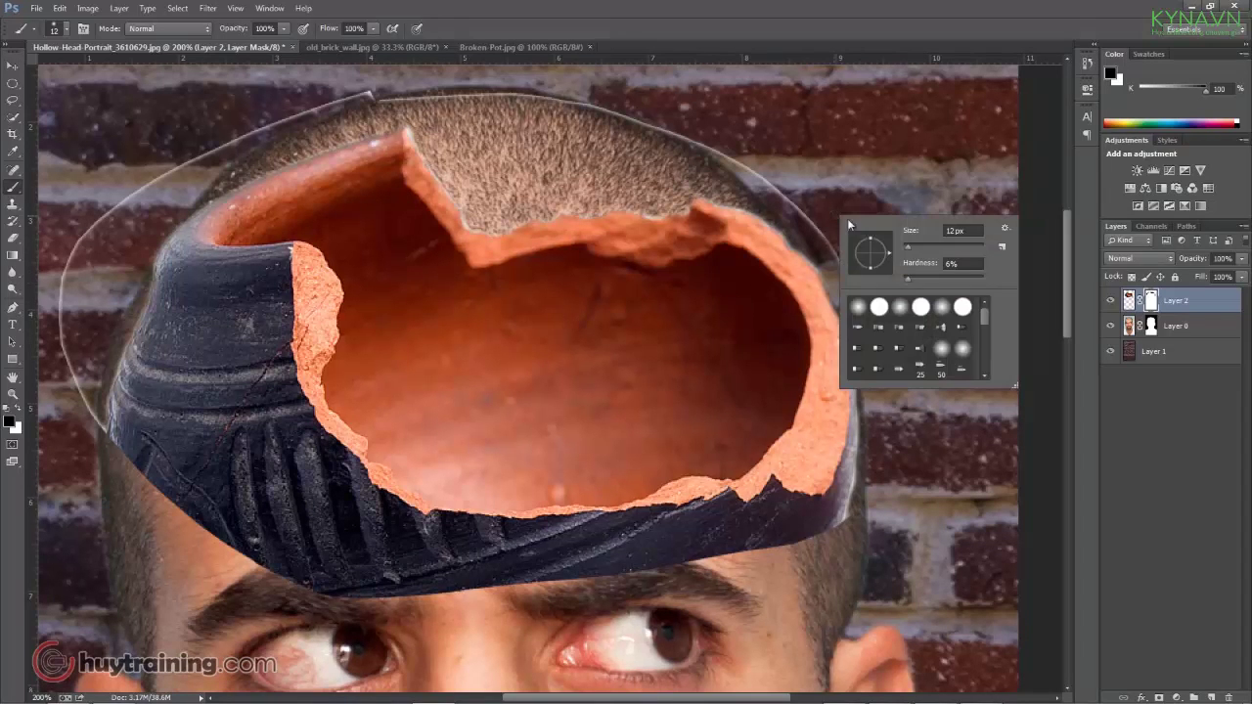
drag(908, 244, 930, 249)
key(Return)
mouse_move(832, 195)
mouse_down()
mouse_move(894, 332)
mouse_move(830, 143)
mouse_move(818, 176)
mouse_move(614, 93)
mouse_up()
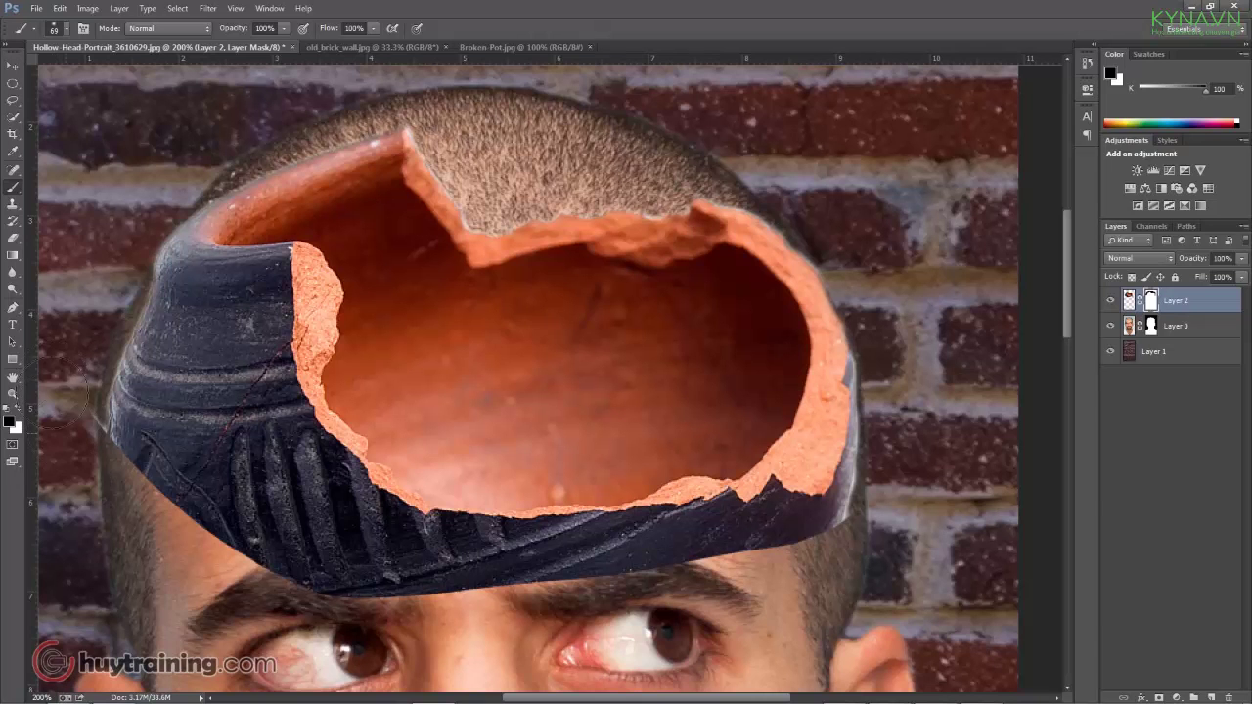
Move the masked pot slightly upward on the head.
key(ctrl+minus)
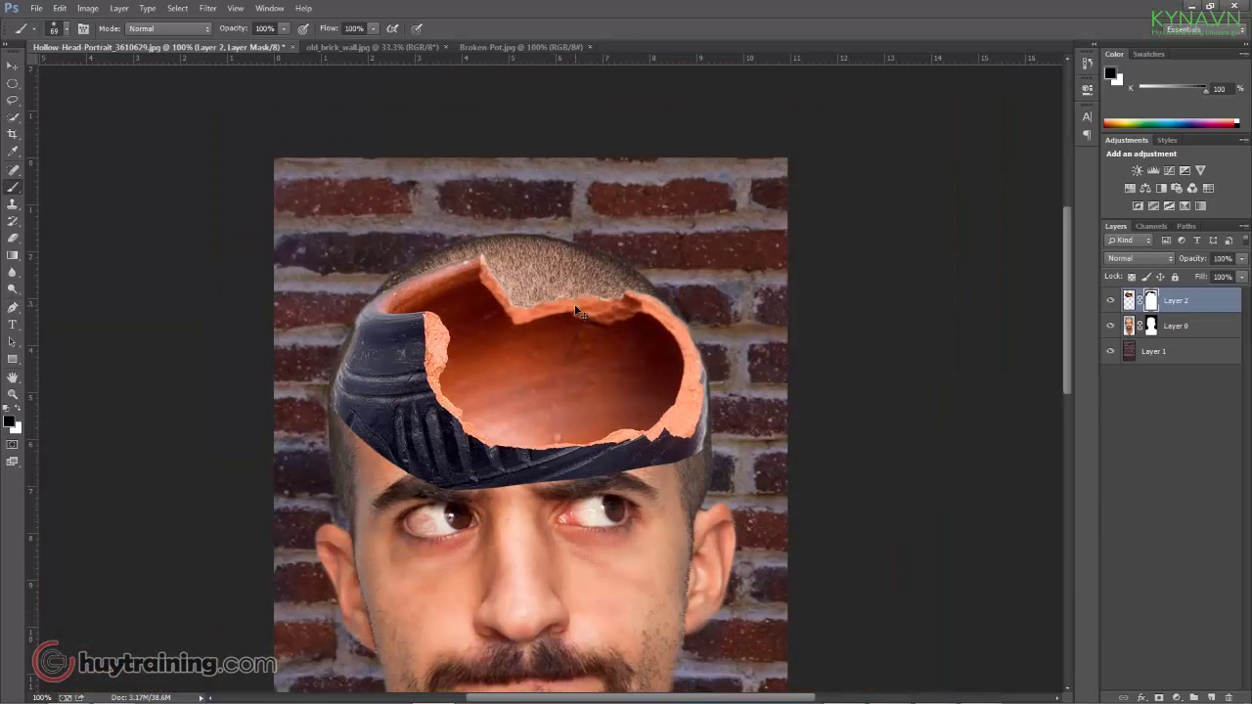
key(v)
drag(521, 370, 519, 352)
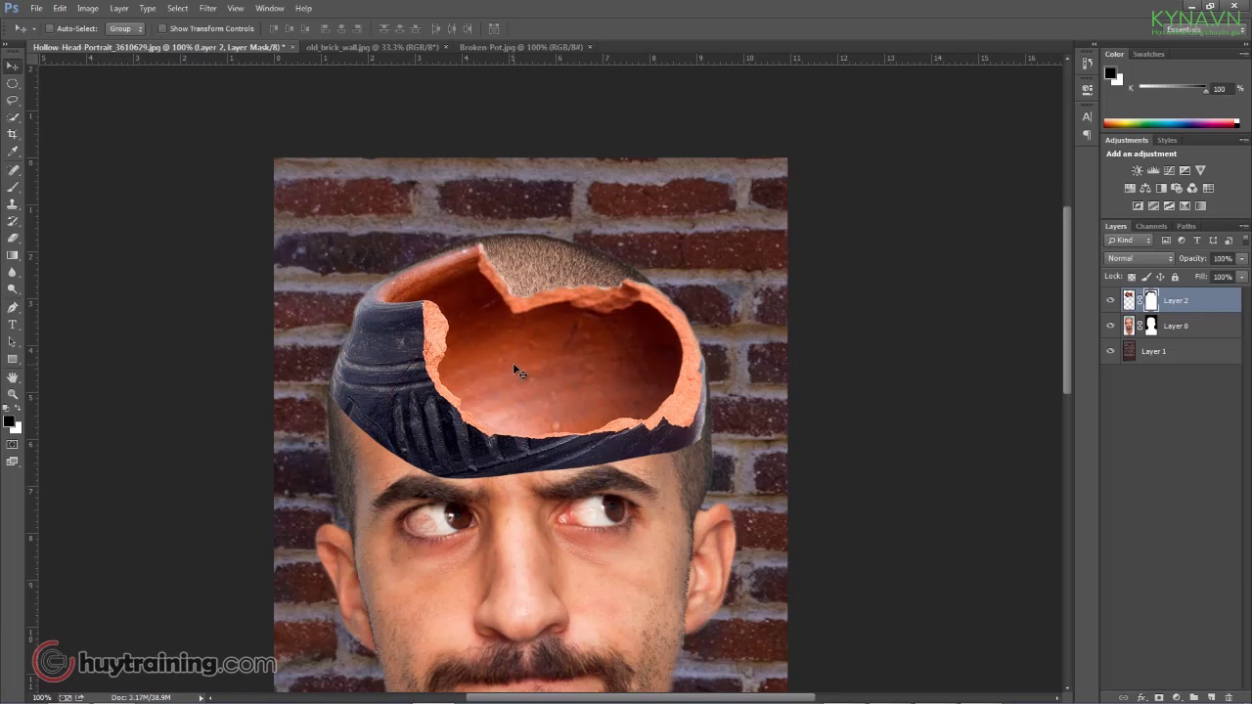
Refine the edge of Layer 2's mask with Smooth 11, Feather 1.2 px, Contrast 21% and Shift Edge -35%.
scroll(676, 487, up, 1)
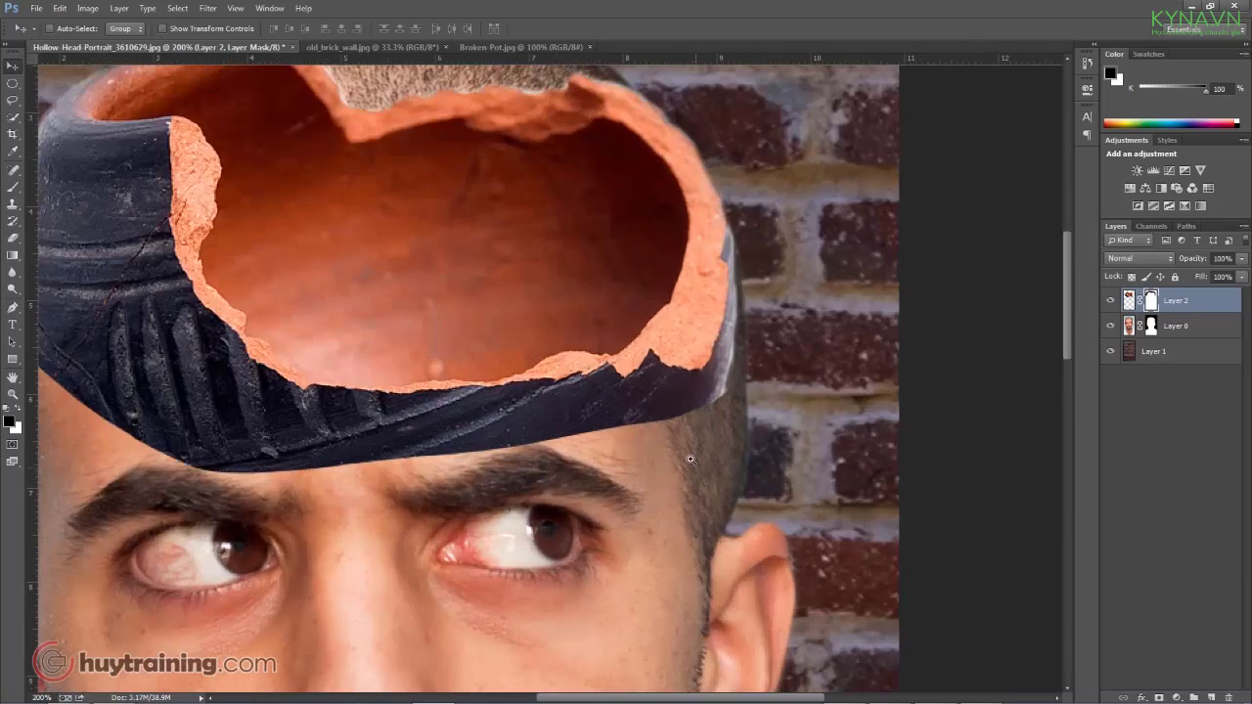
scroll(673, 413, down, 1)
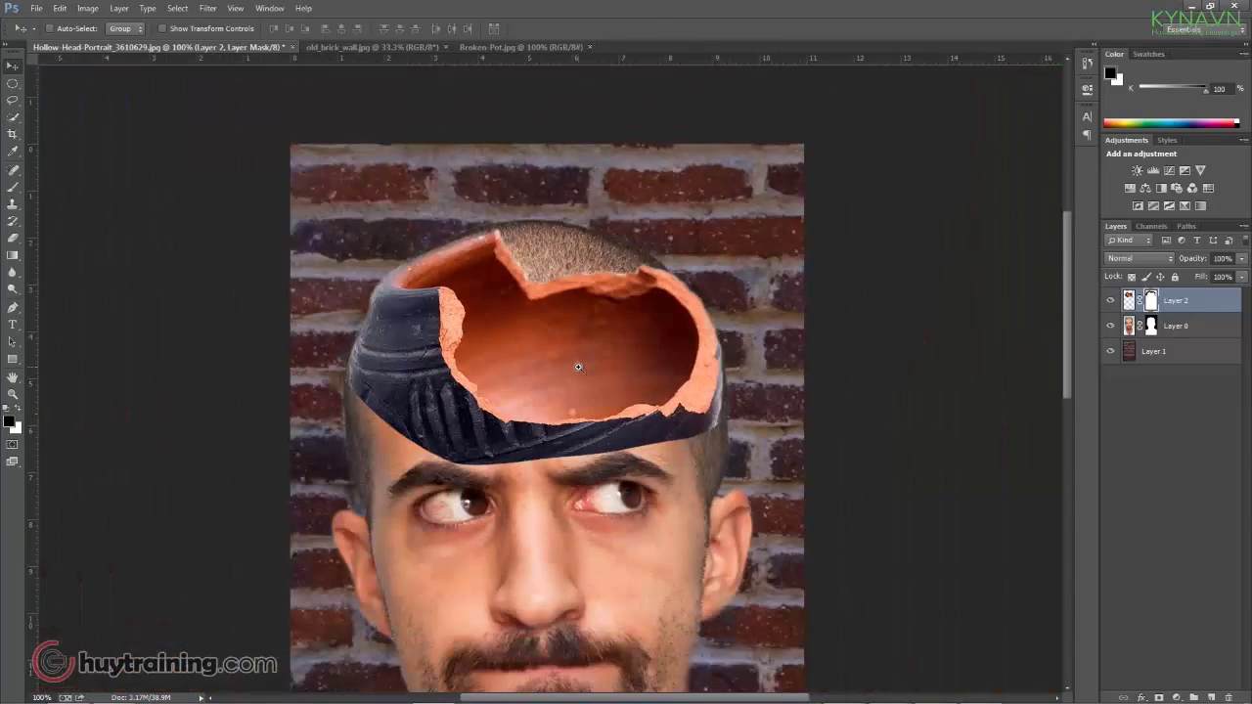
scroll(572, 367, up, 1)
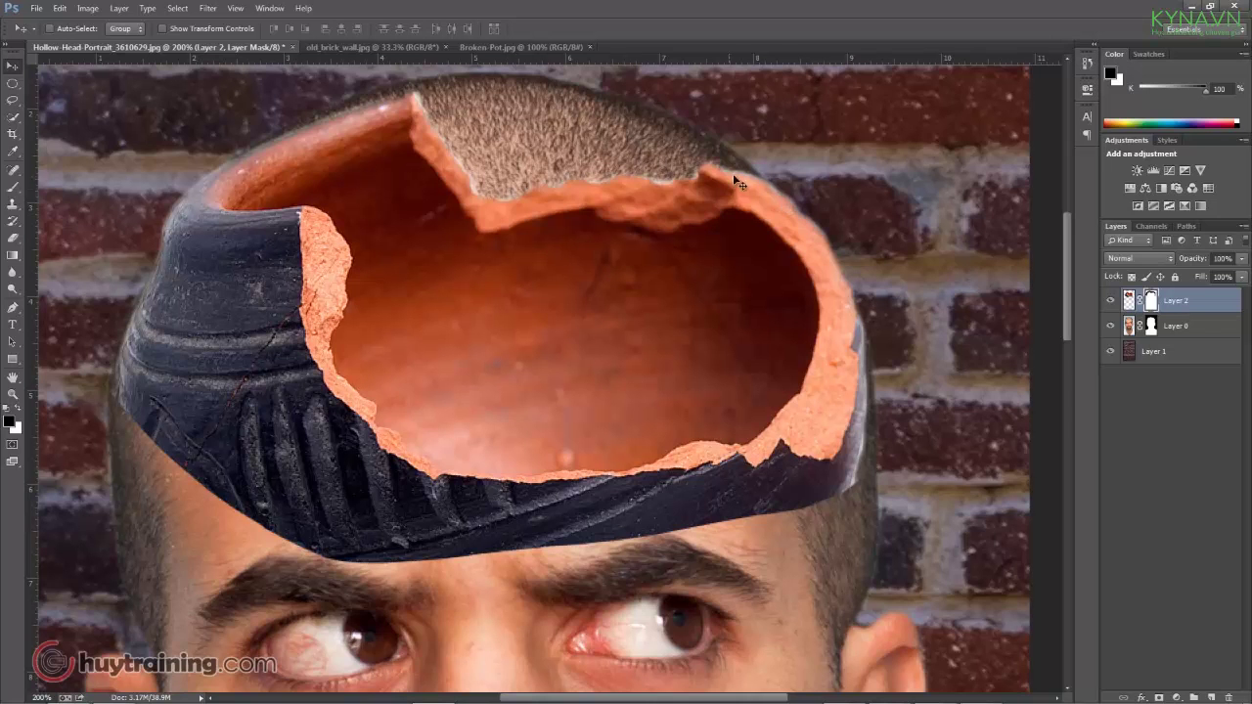
double_click(1153, 303)
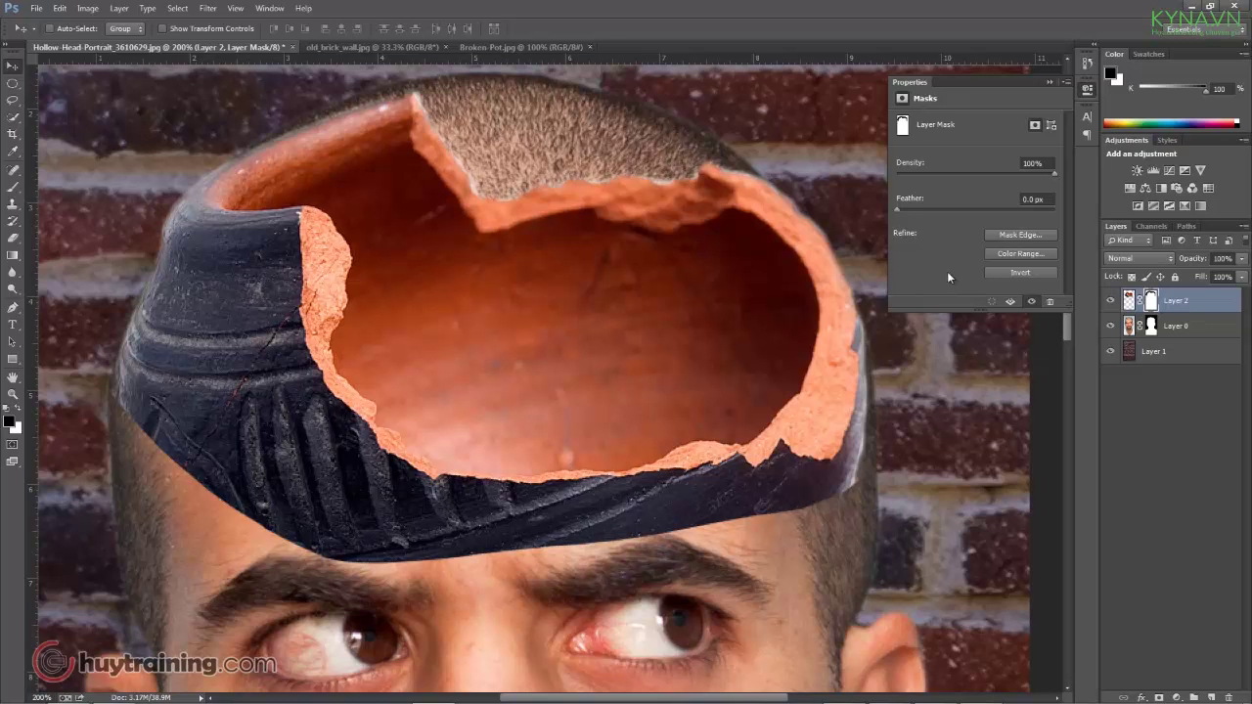
click(1022, 236)
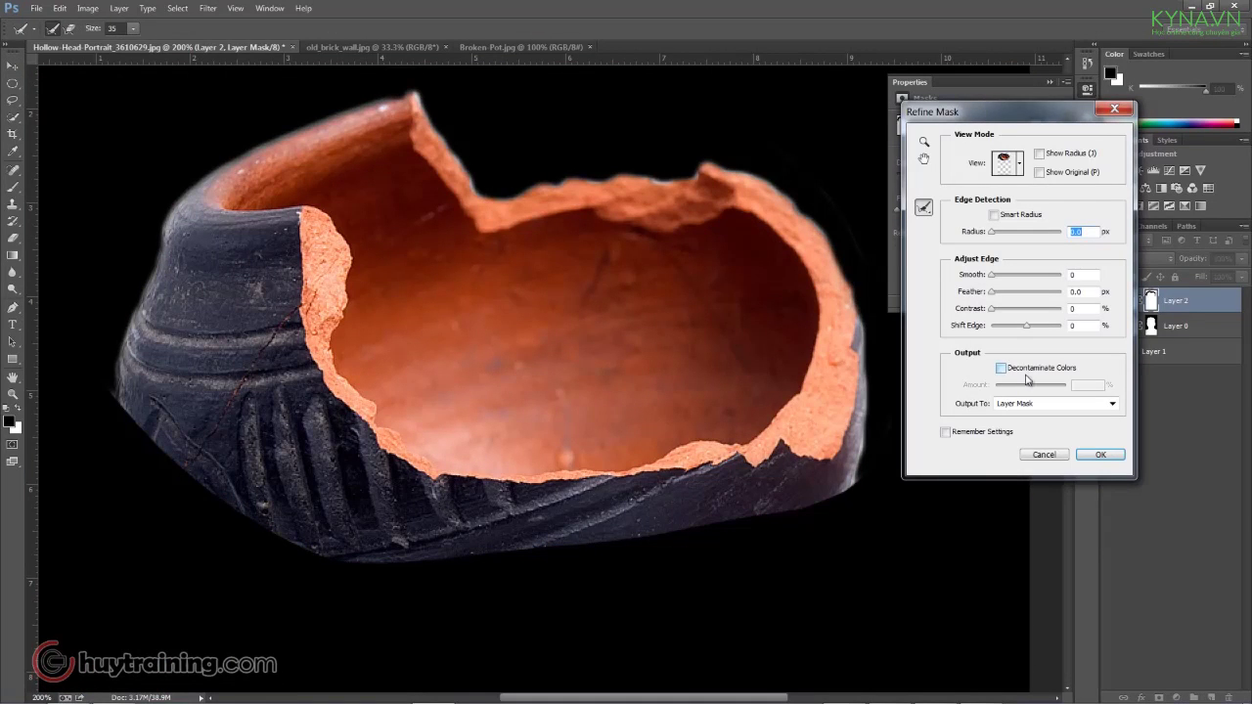
drag(1026, 330, 1013, 331)
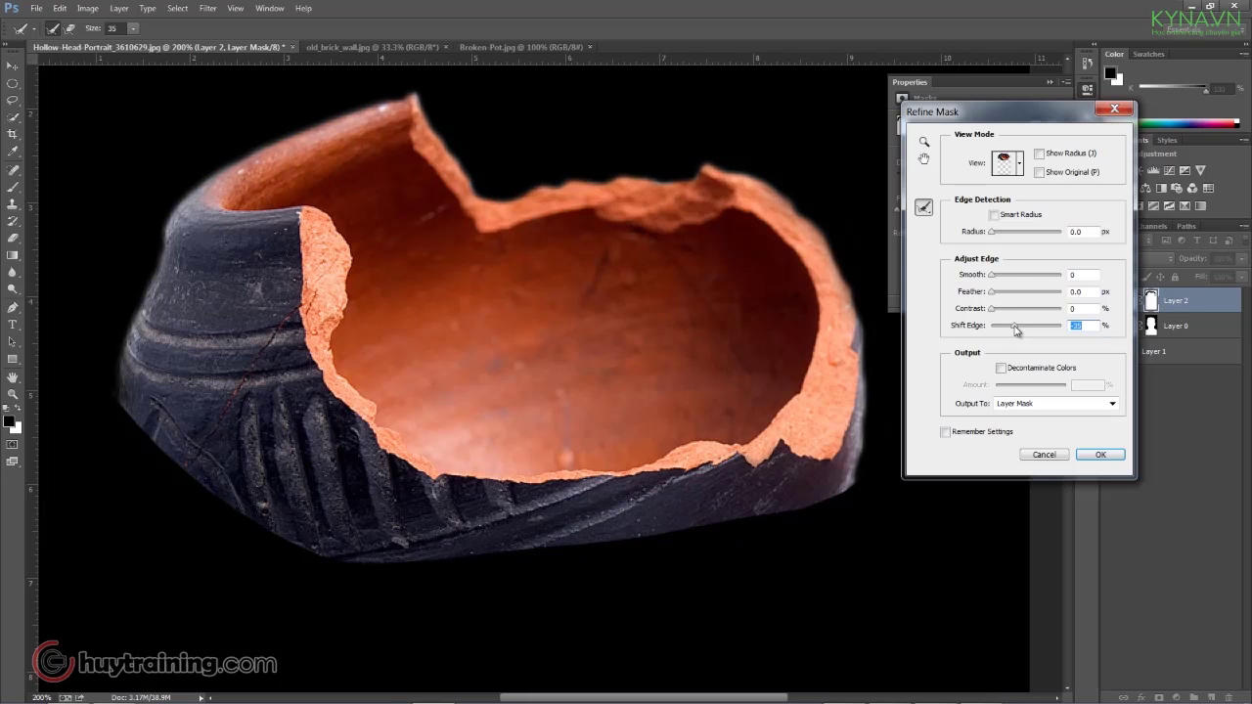
drag(996, 293, 998, 295)
click(994, 277)
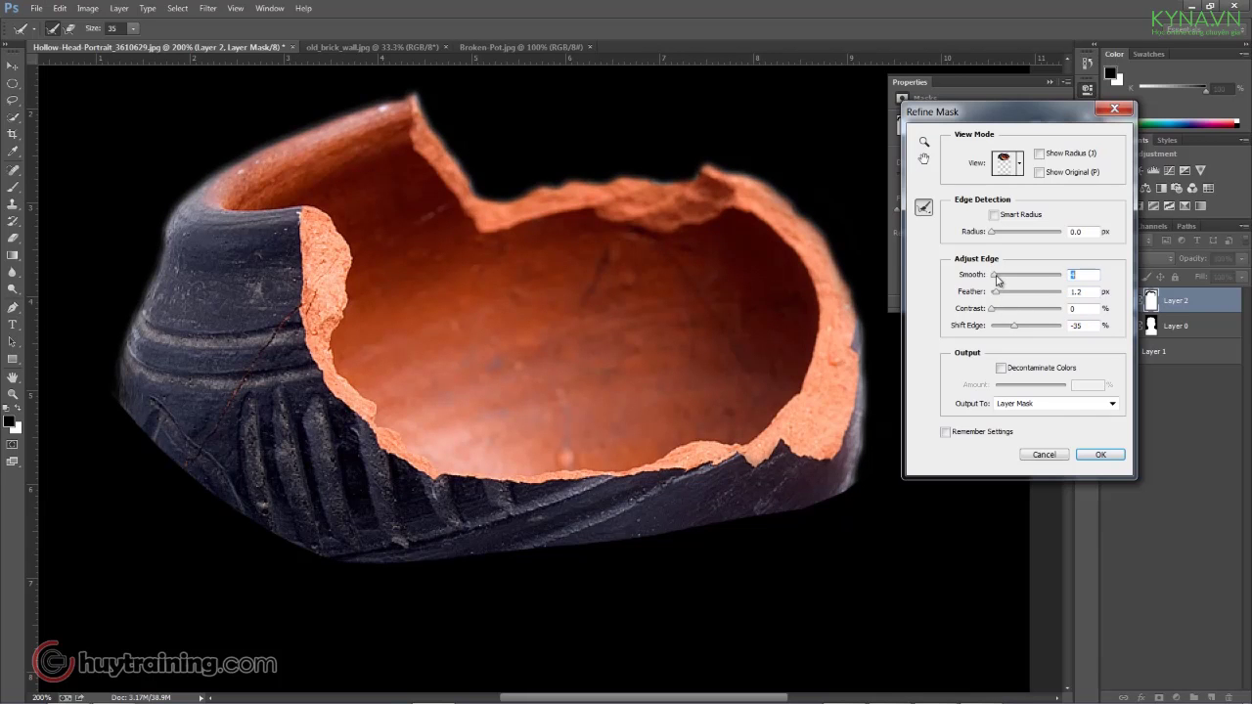
drag(997, 281, 1008, 313)
click(992, 309)
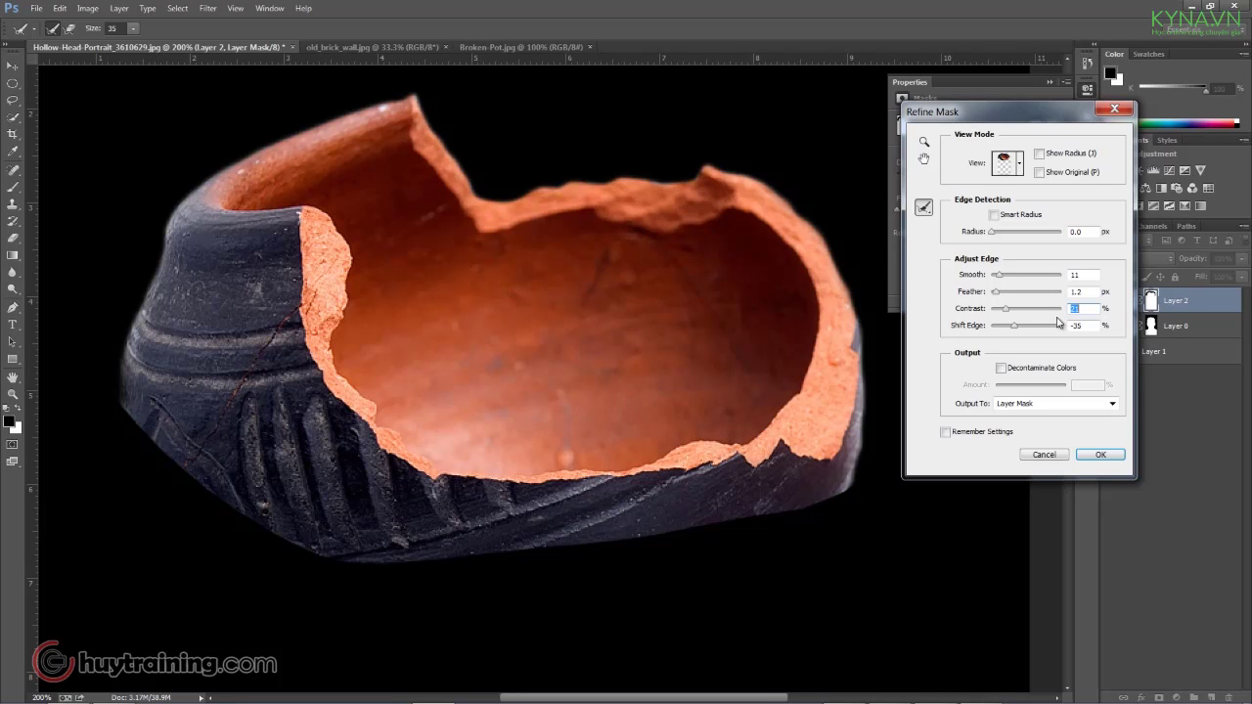
click(1098, 456)
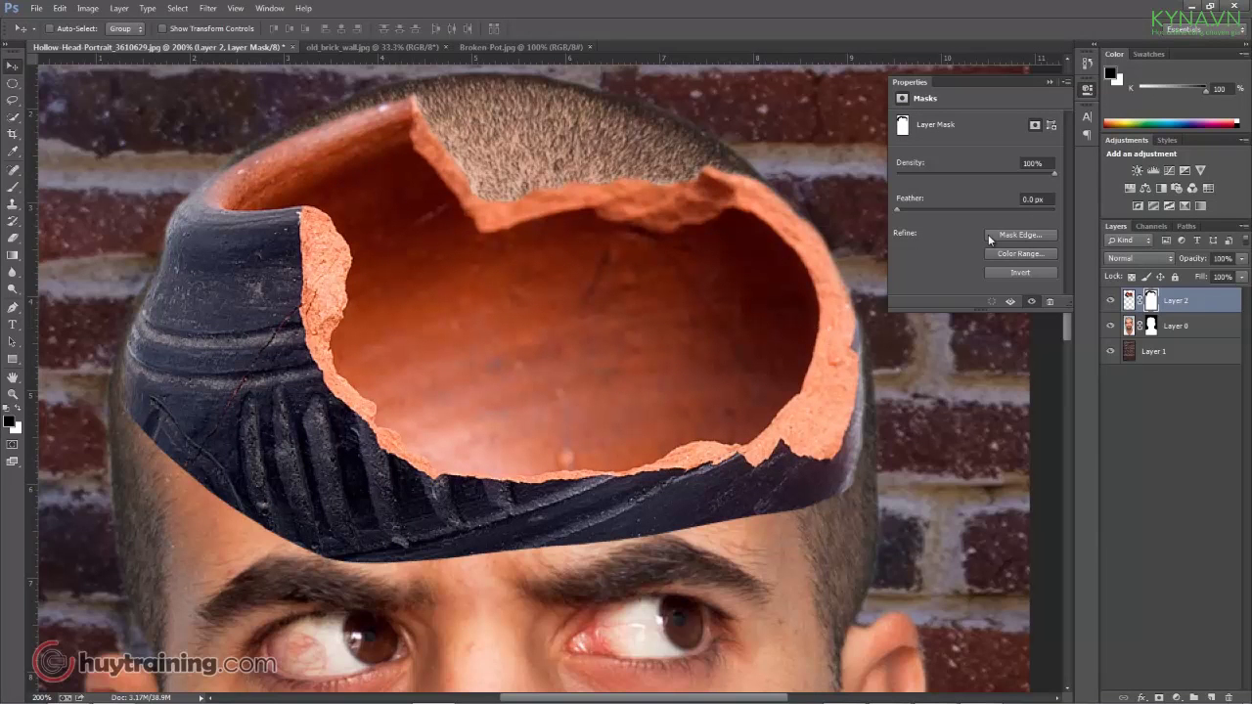
click(1049, 80)
Select the pot's dark outer surface below the broken rim with the Quick Selection tool, including its far right edge.
key(ctrl+minus)
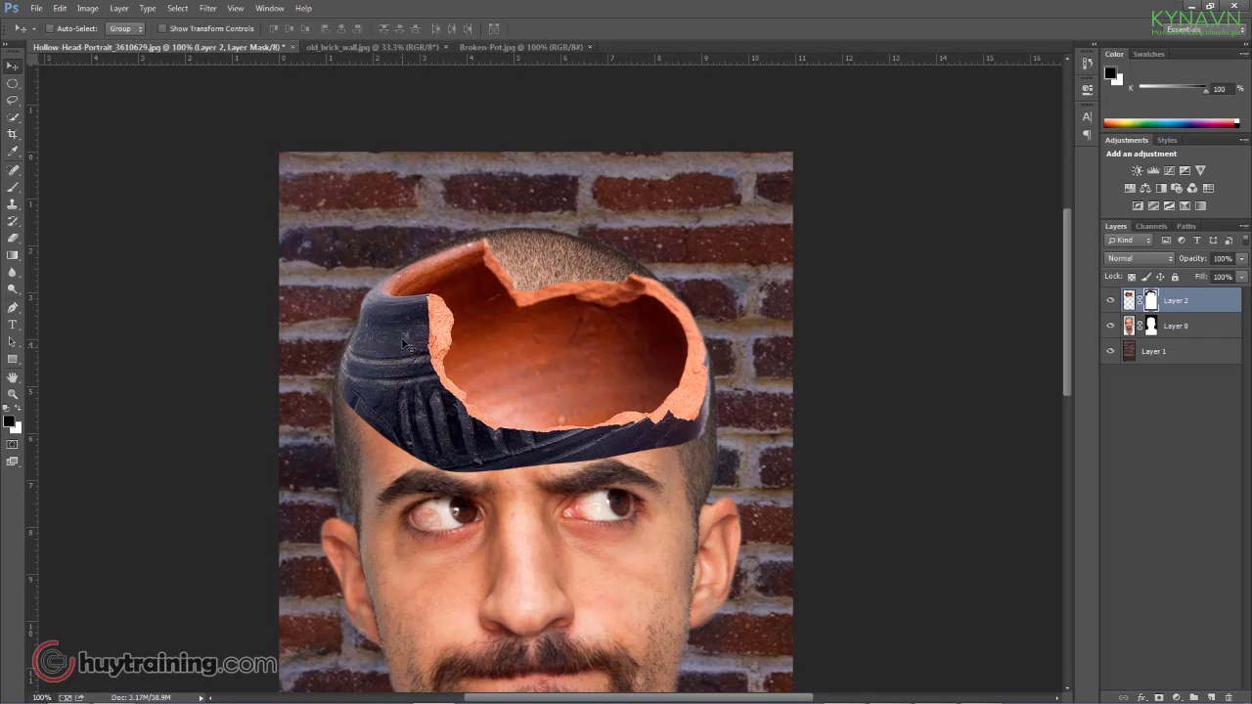
ctrl+click(365, 403)
drag(525, 393, 446, 395)
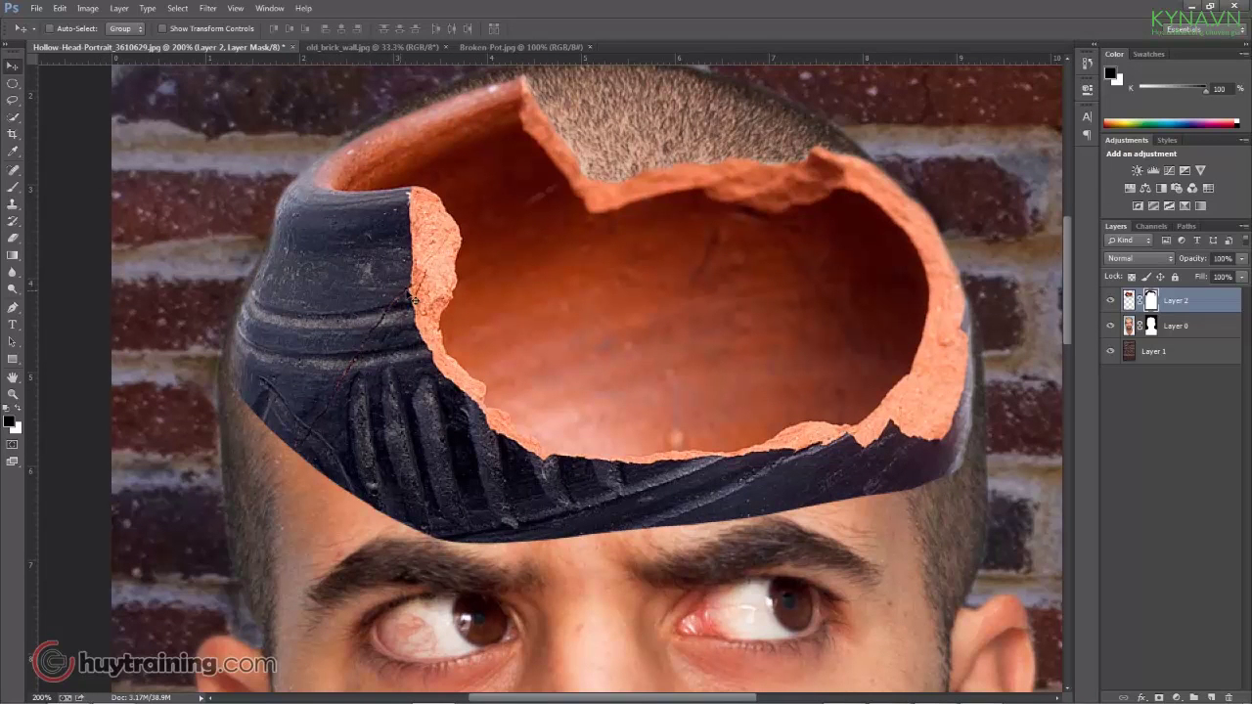
key(w)
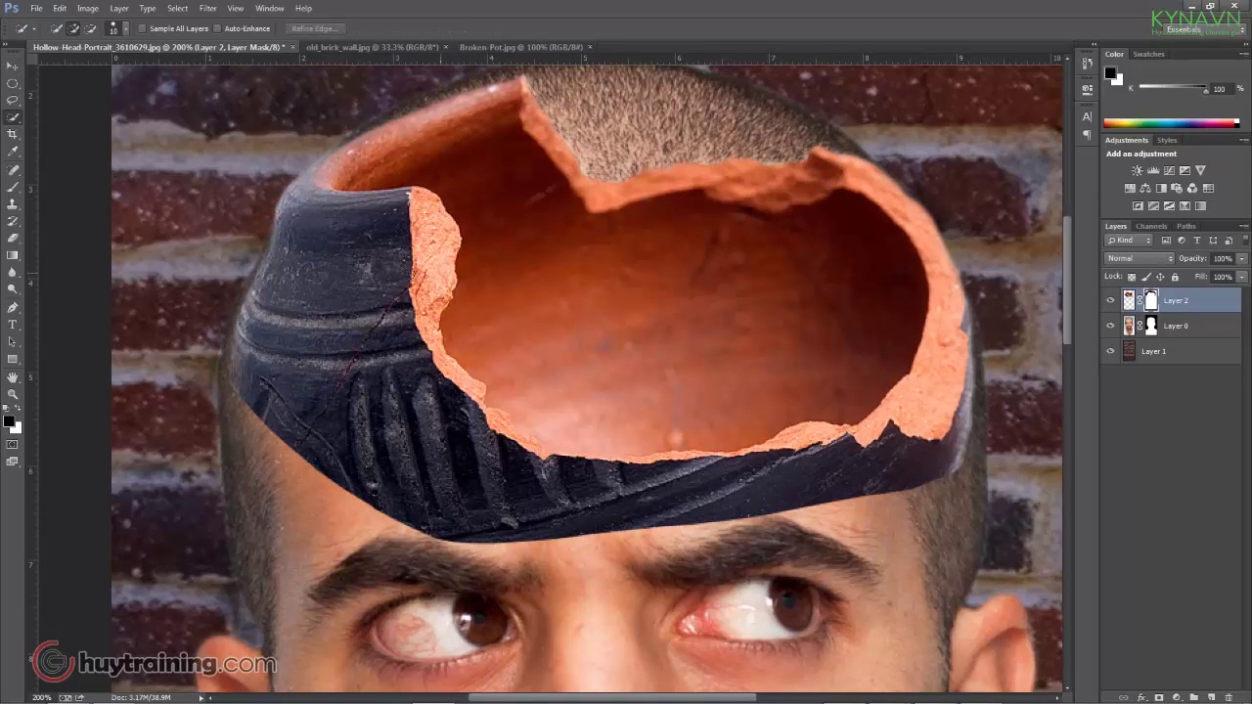
drag(294, 217, 343, 255)
mouse_move(273, 312)
mouse_down()
mouse_move(424, 447)
mouse_move(525, 501)
mouse_move(785, 476)
mouse_up()
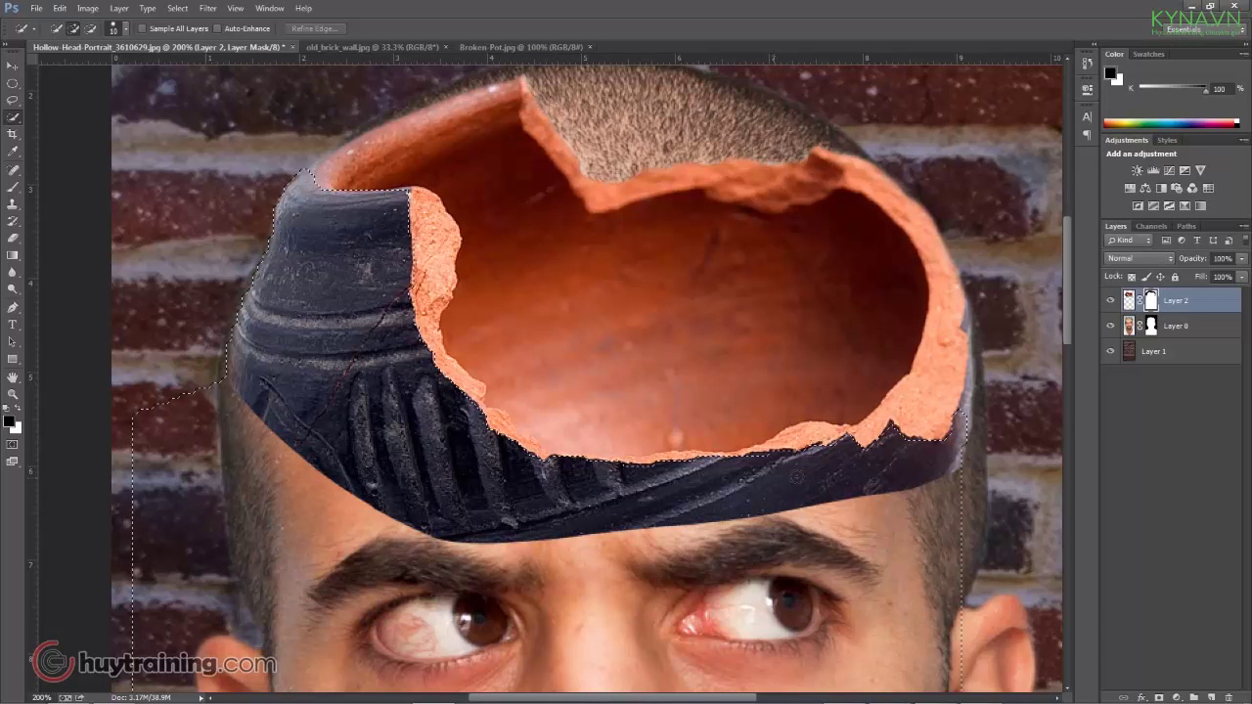
drag(929, 445, 934, 445)
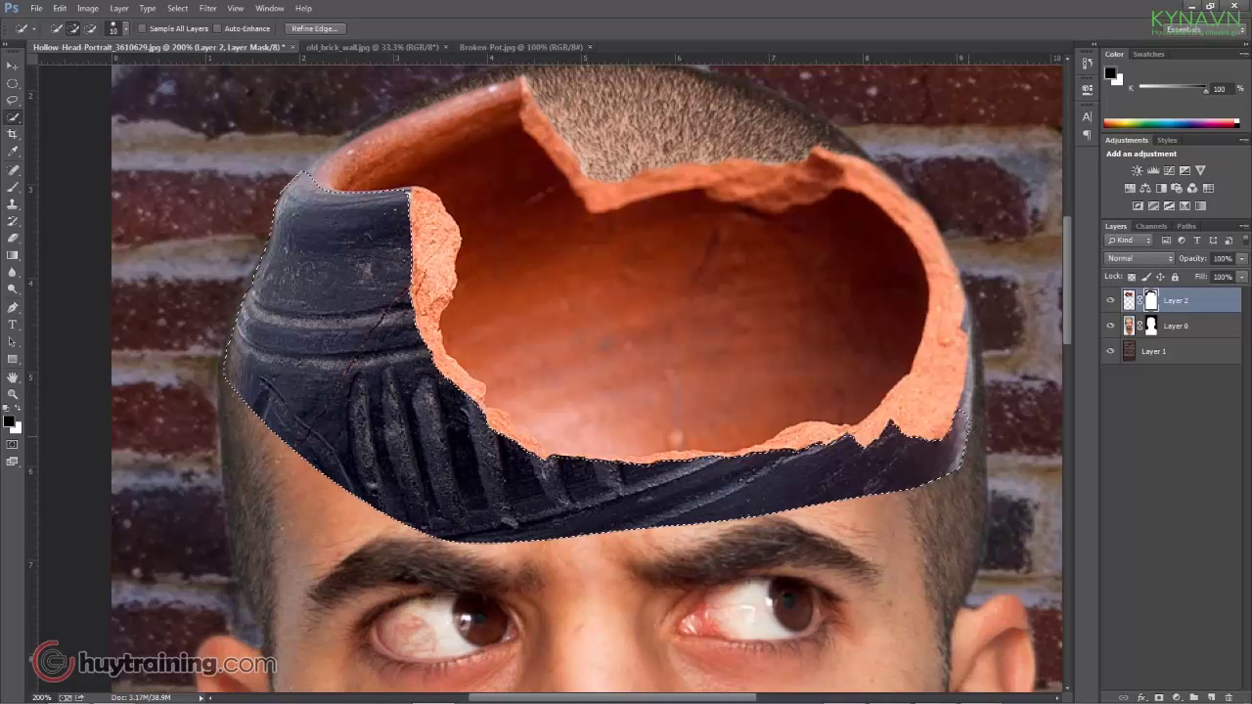
click(971, 378)
key(ctrl+z)
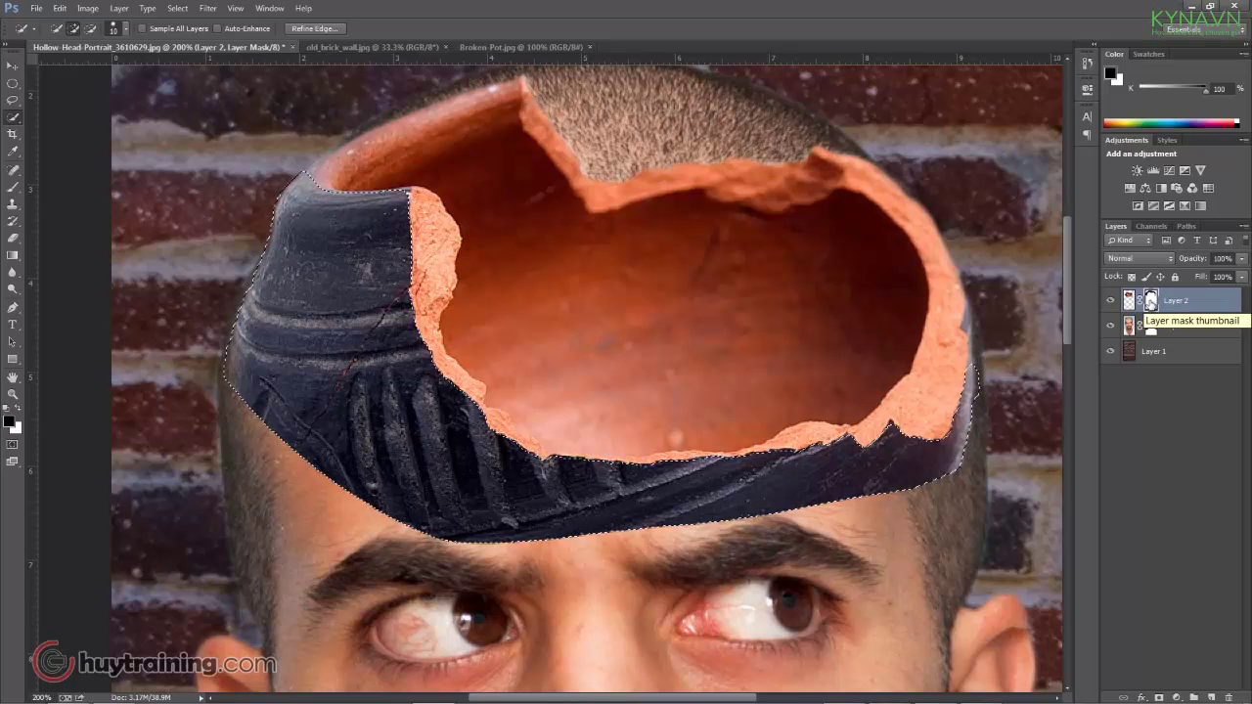
Fill the selected dark outer surface with black on Layer 2's mask to hide it, and clear the selection.
key(b)
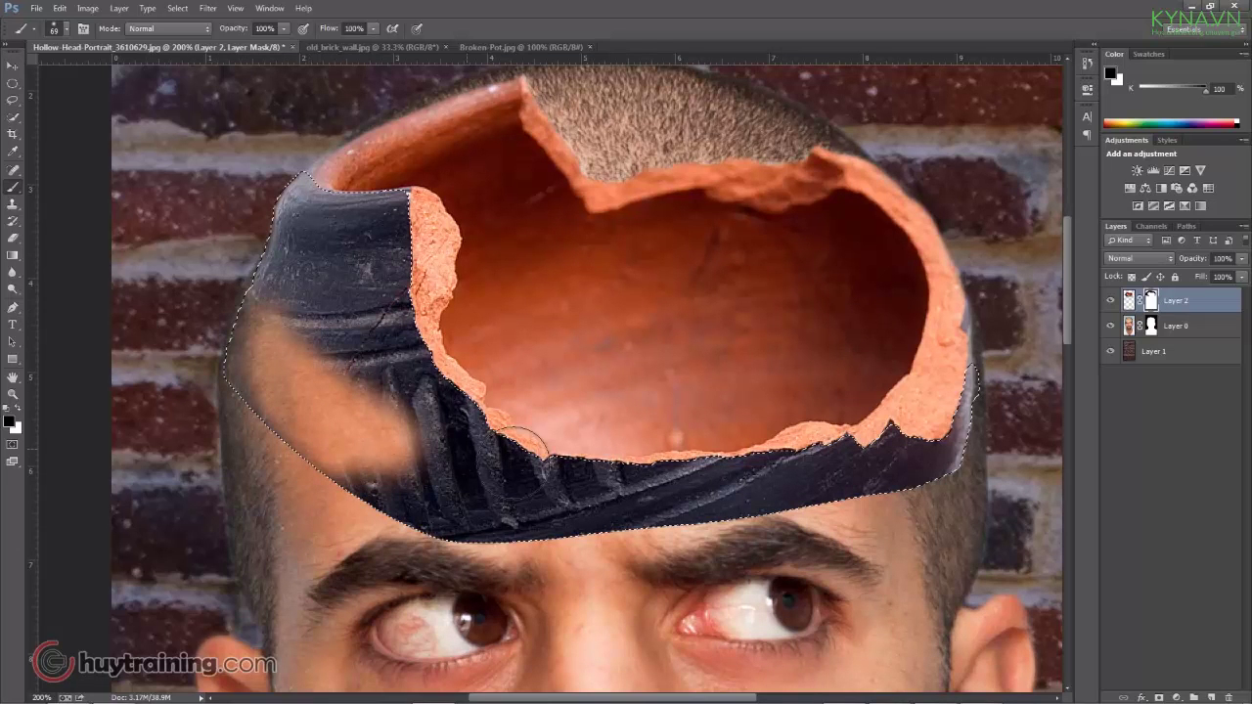
key(ctrl+z)
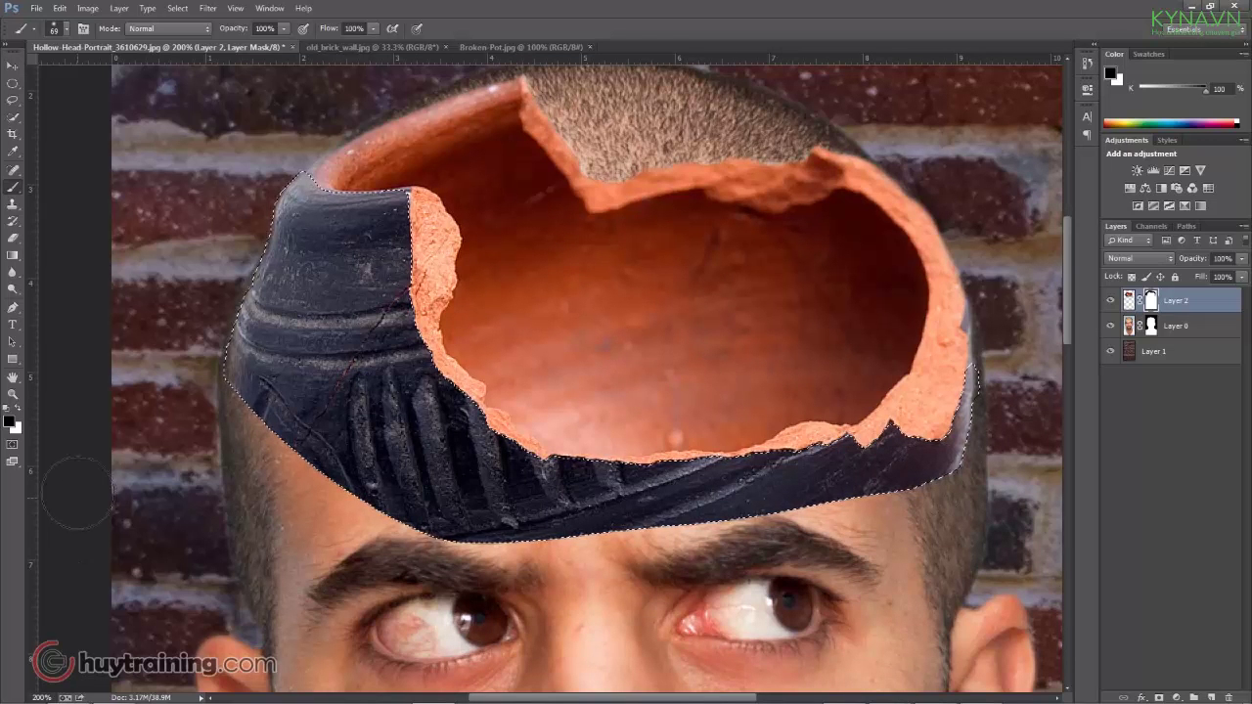
key(alt+Delete)
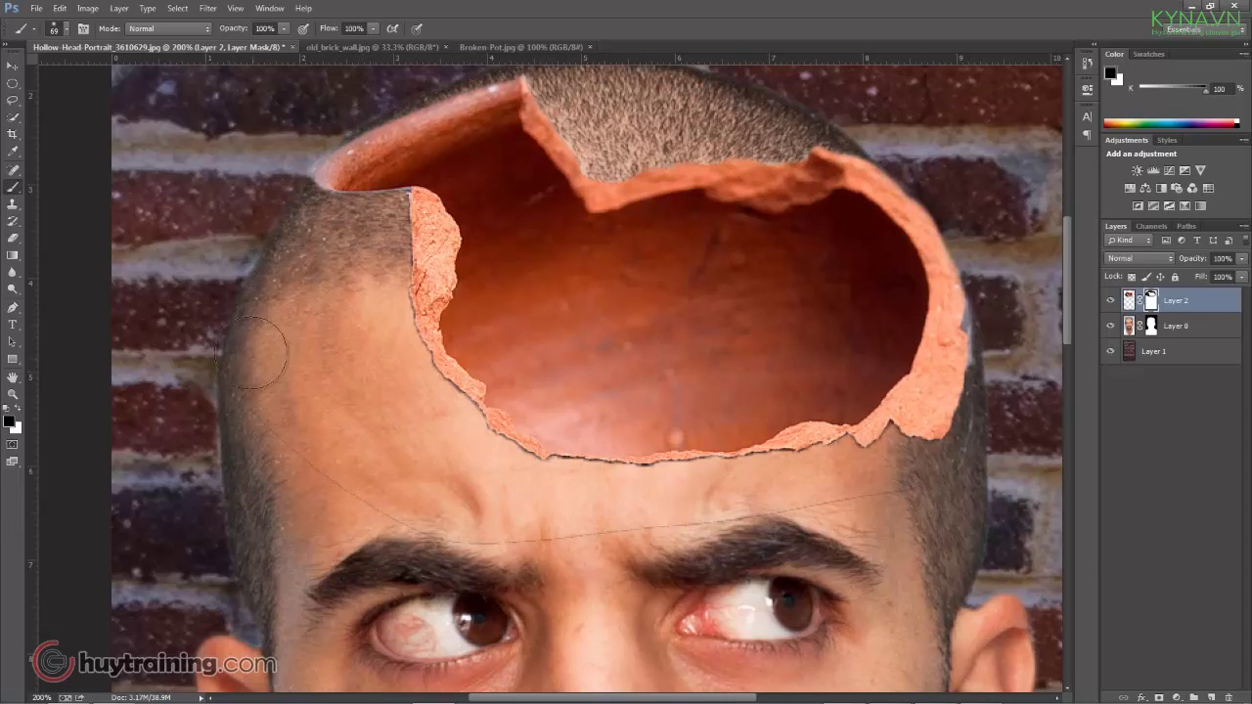
Paint black on Layer 2's mask over the thin leftover line across the forehead.
drag(675, 481, 661, 352)
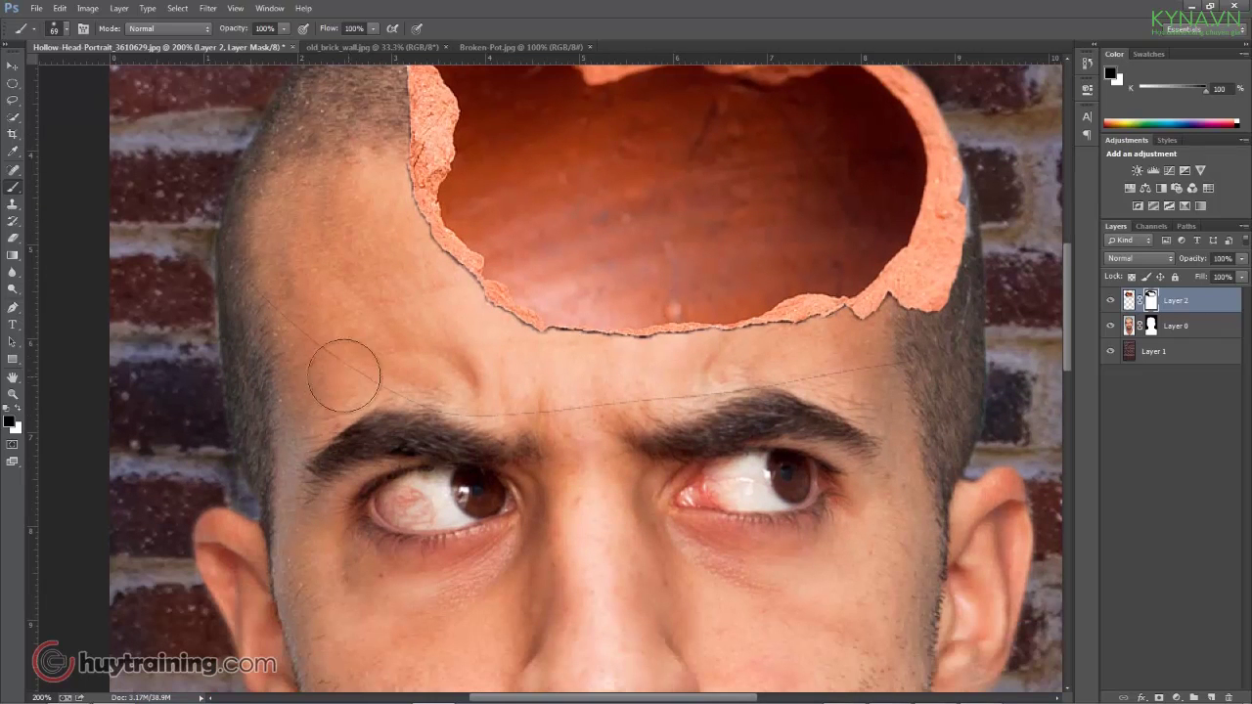
drag(363, 373, 582, 448)
mouse_move(349, 363)
mouse_down()
mouse_move(447, 378)
mouse_move(954, 362)
mouse_up()
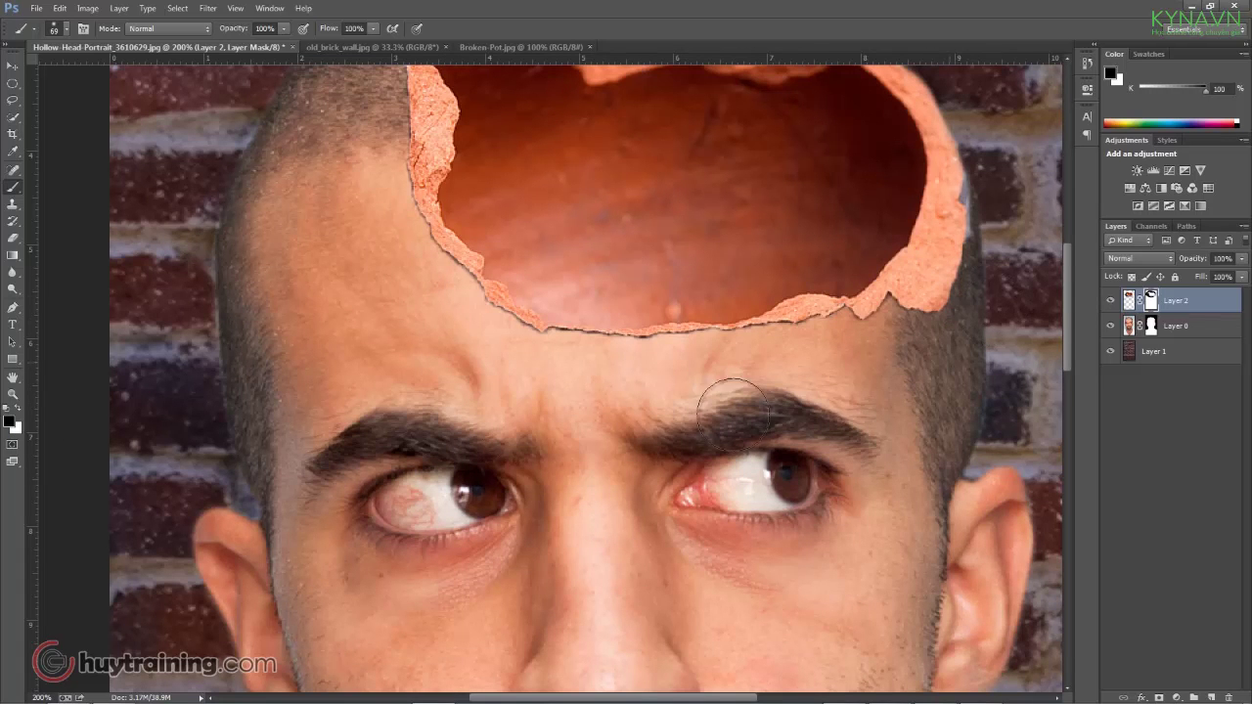
Examine the pot's broken rim against the forehead and the scalp still showing behind it.
drag(316, 316, 385, 554)
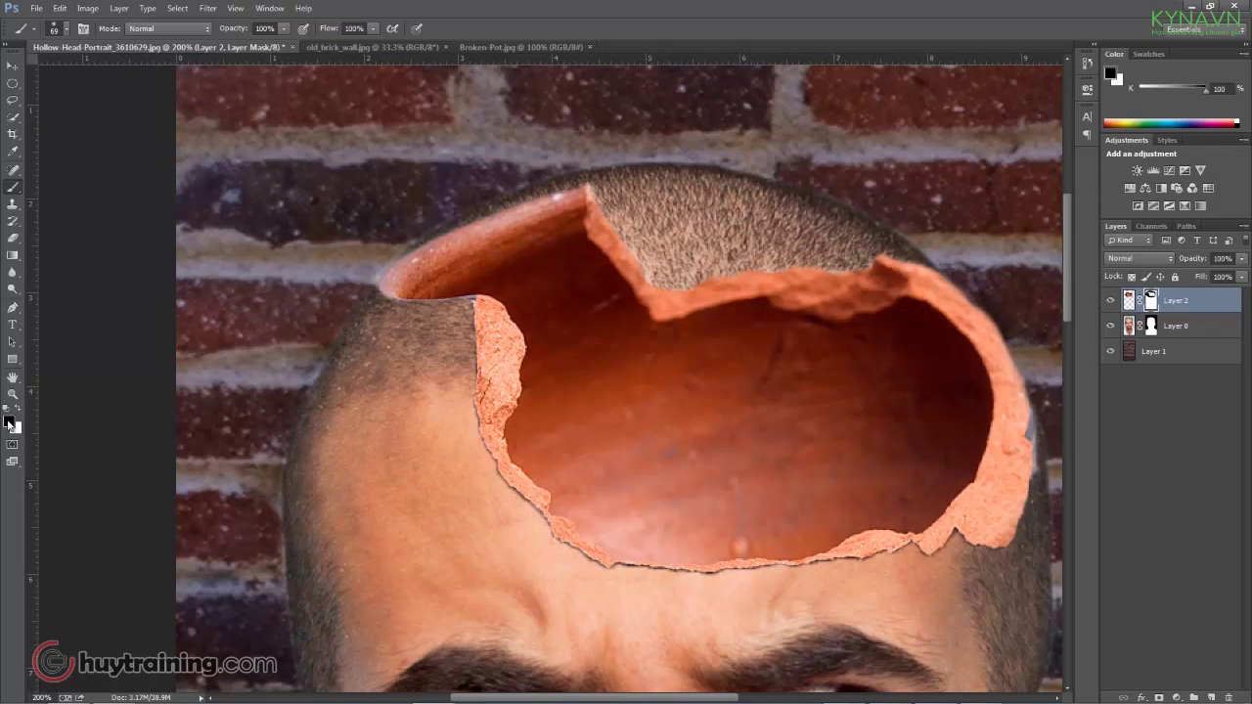
key(x)
key(x)
drag(492, 476, 686, 451)
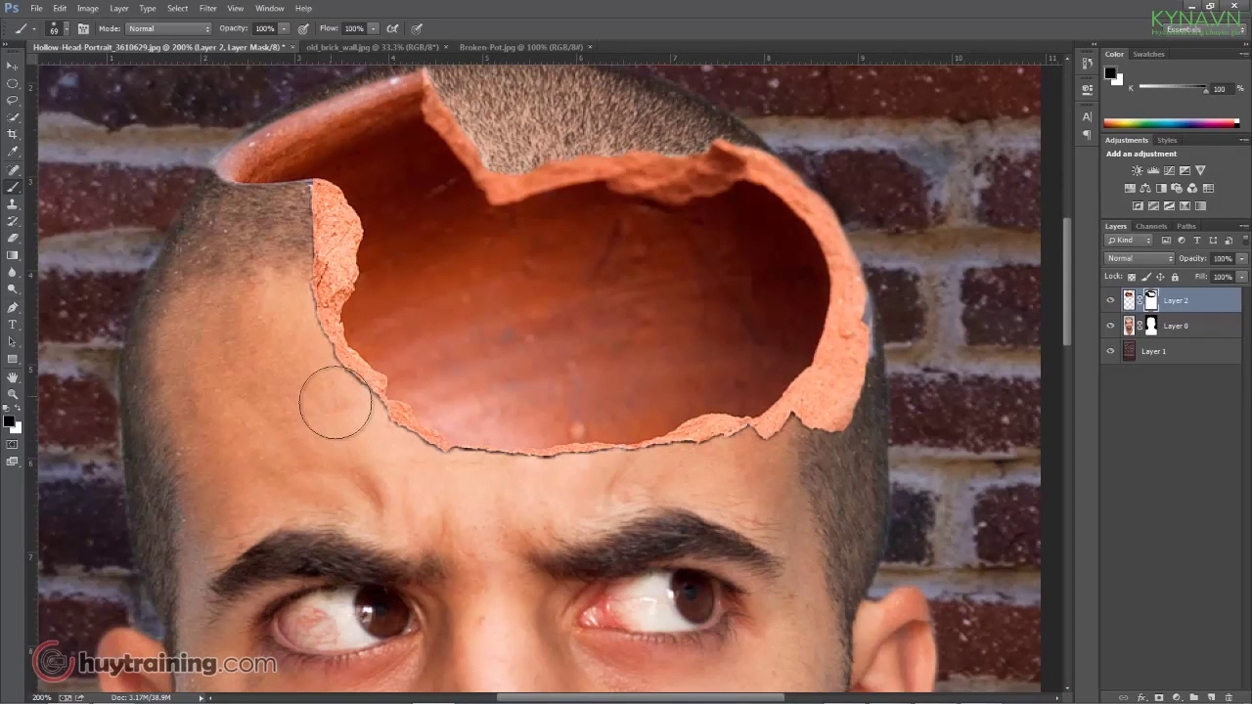
drag(480, 331, 676, 411)
key(ctrl+minus)
key(ctrl+minus)
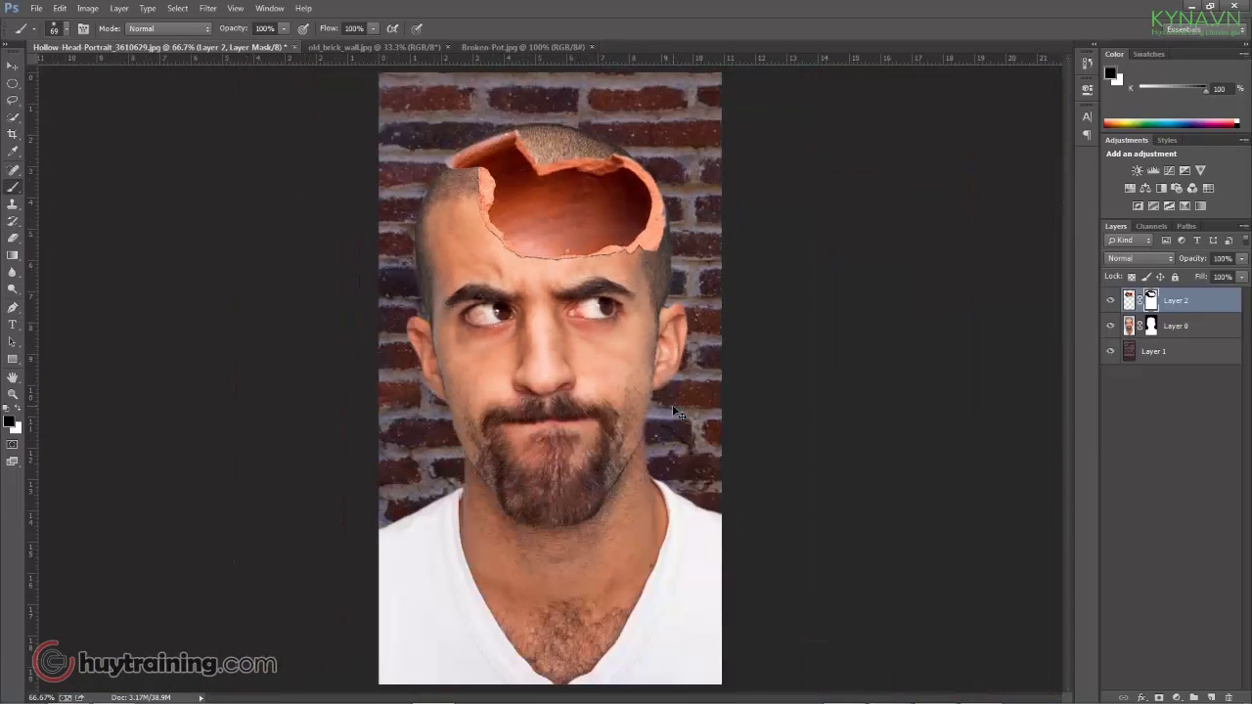
scroll(591, 210, up, 3)
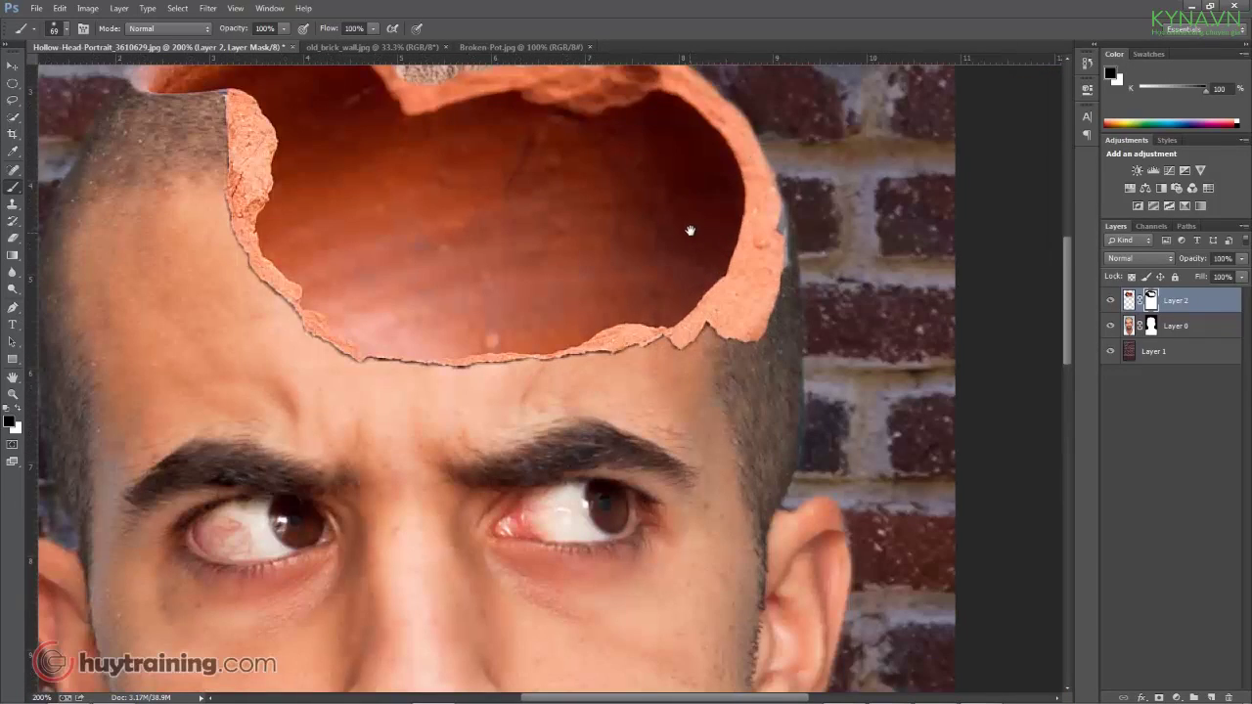
drag(592, 269, 682, 365)
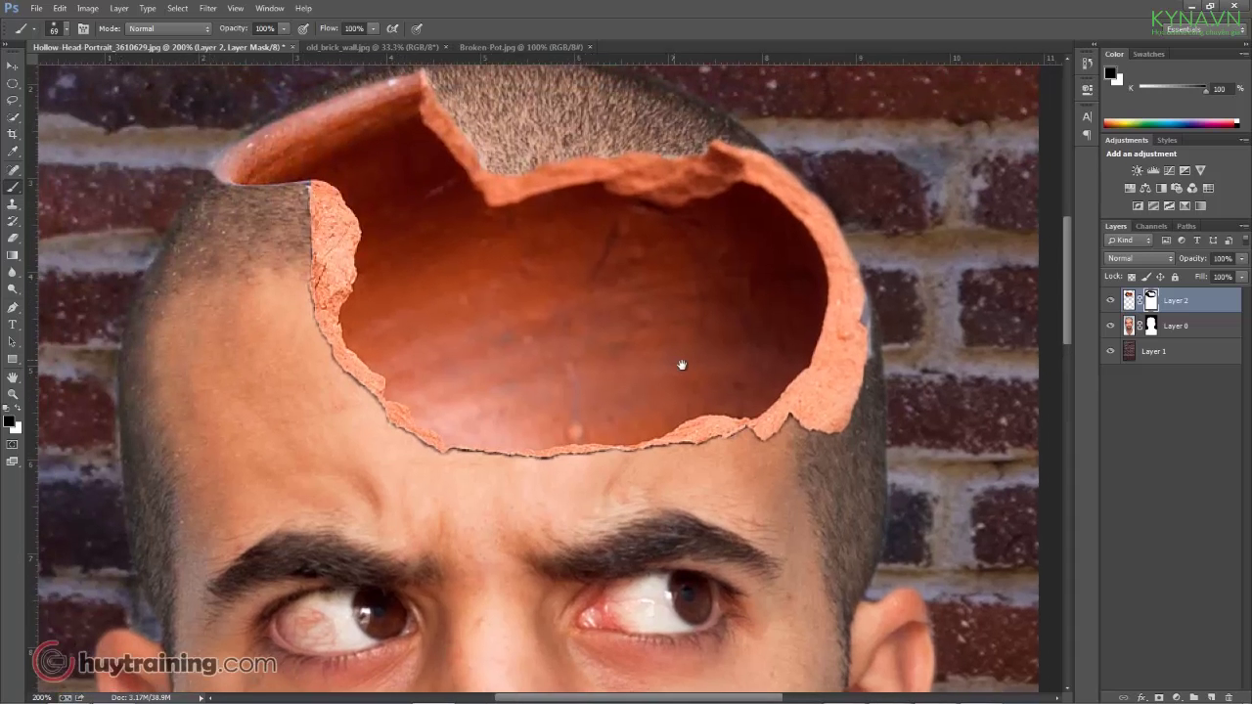
drag(637, 305, 641, 373)
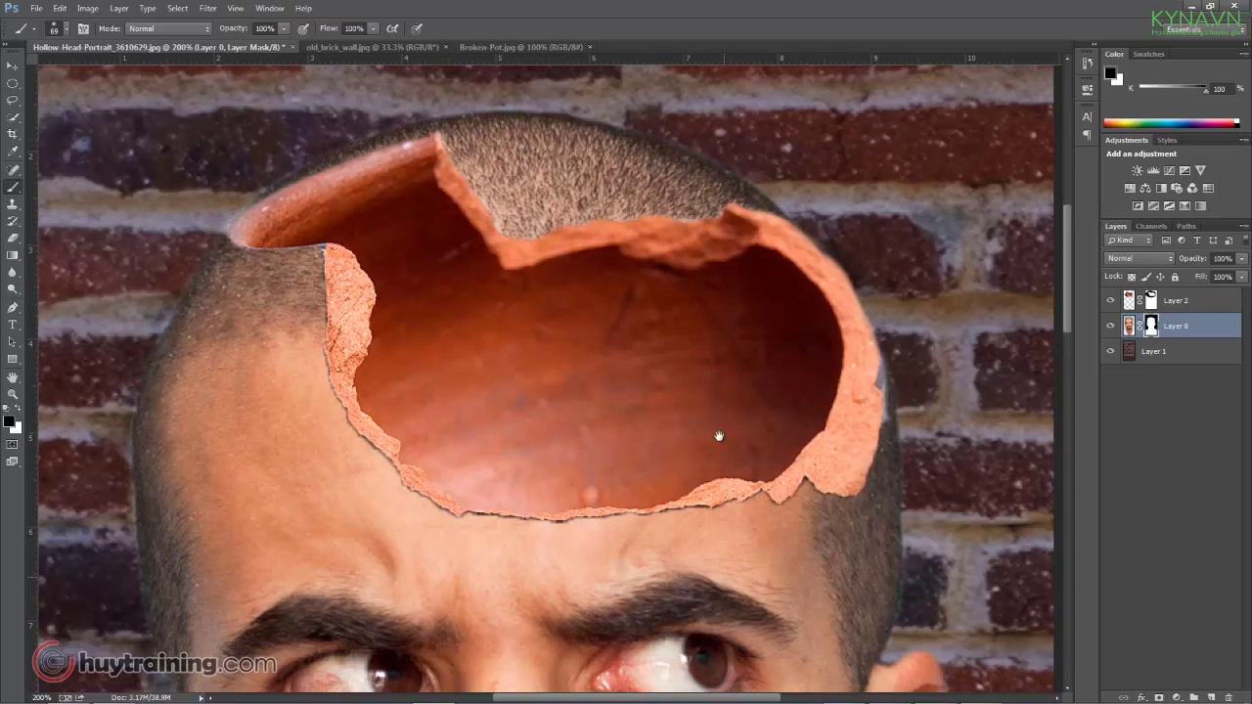
Paint black on Layer 0's mask over the scalp above the broken rim to hide the top of the head.
drag(722, 509, 717, 426)
drag(811, 460, 801, 499)
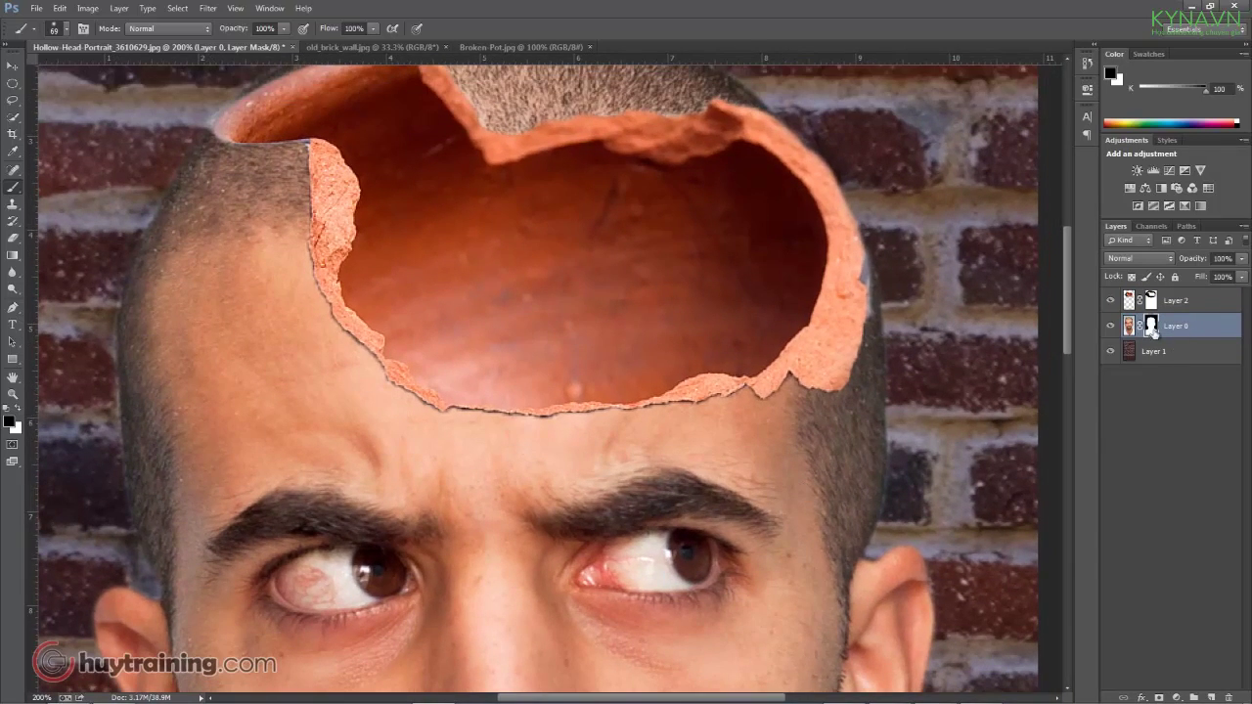
drag(821, 294, 835, 407)
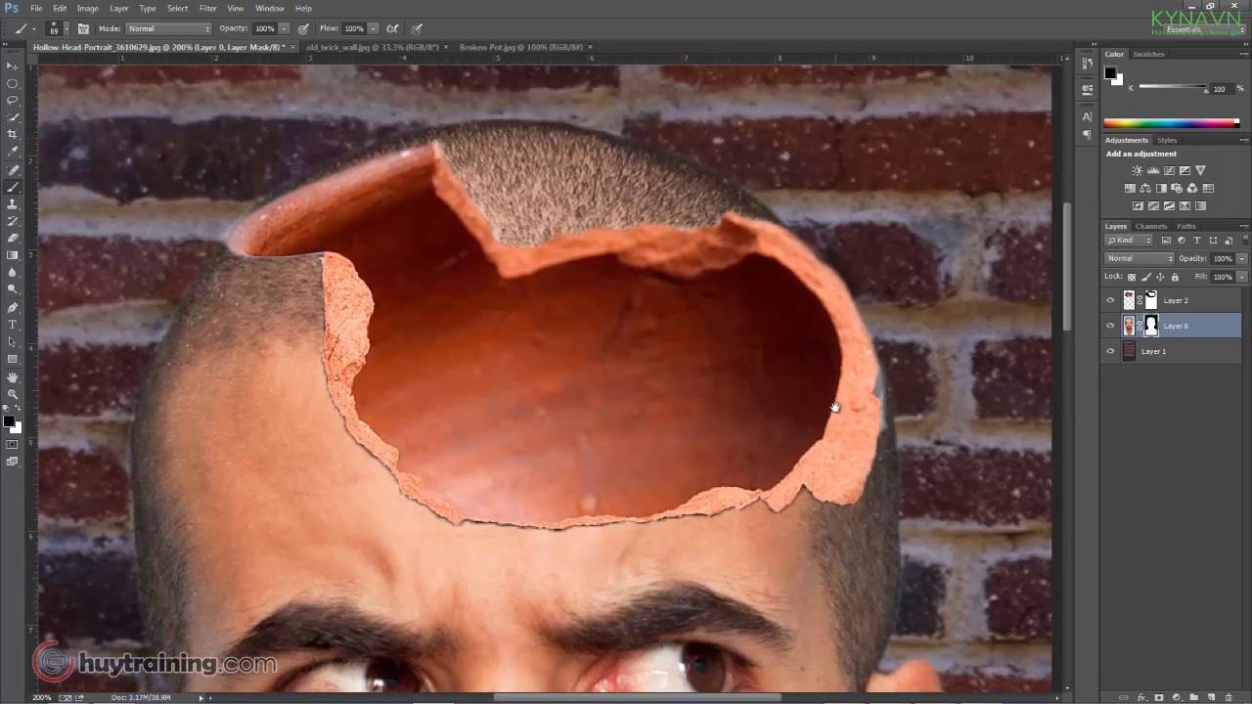
mouse_move(460, 162)
mouse_down()
mouse_move(603, 173)
mouse_move(489, 206)
mouse_move(754, 225)
mouse_move(597, 137)
mouse_move(480, 203)
mouse_move(616, 235)
mouse_move(734, 225)
mouse_move(773, 245)
mouse_up()
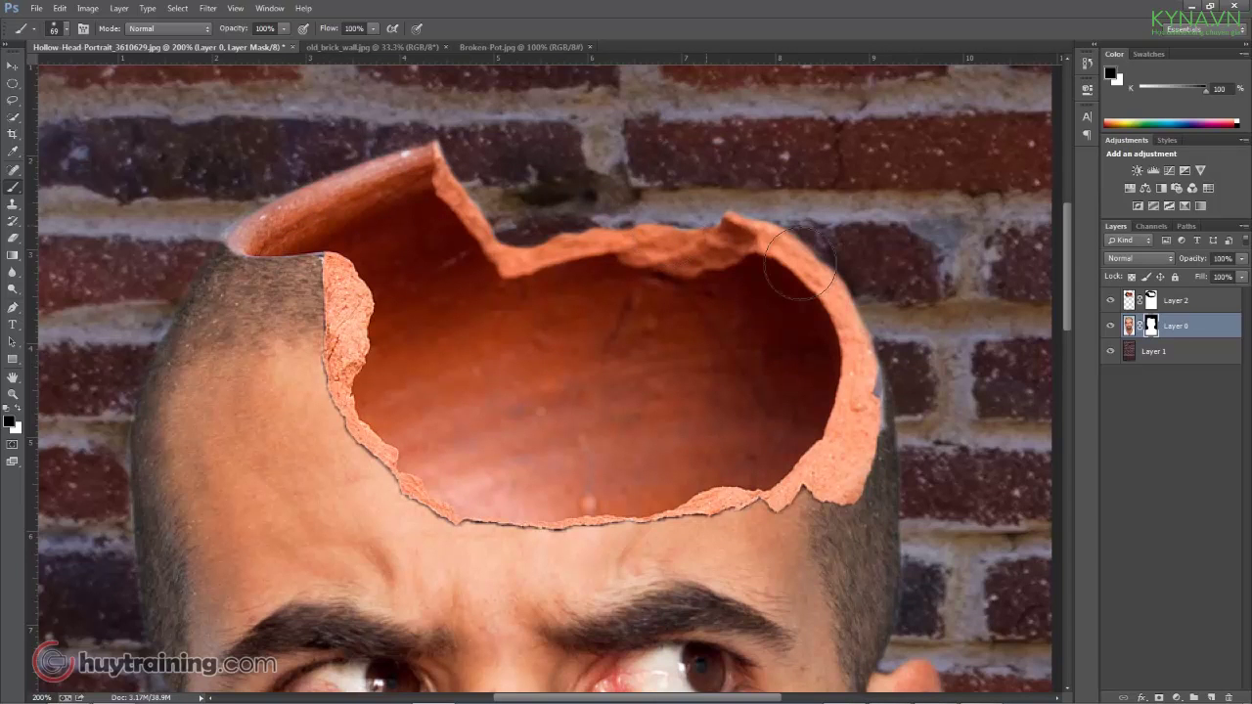
key(ctrl+minus)
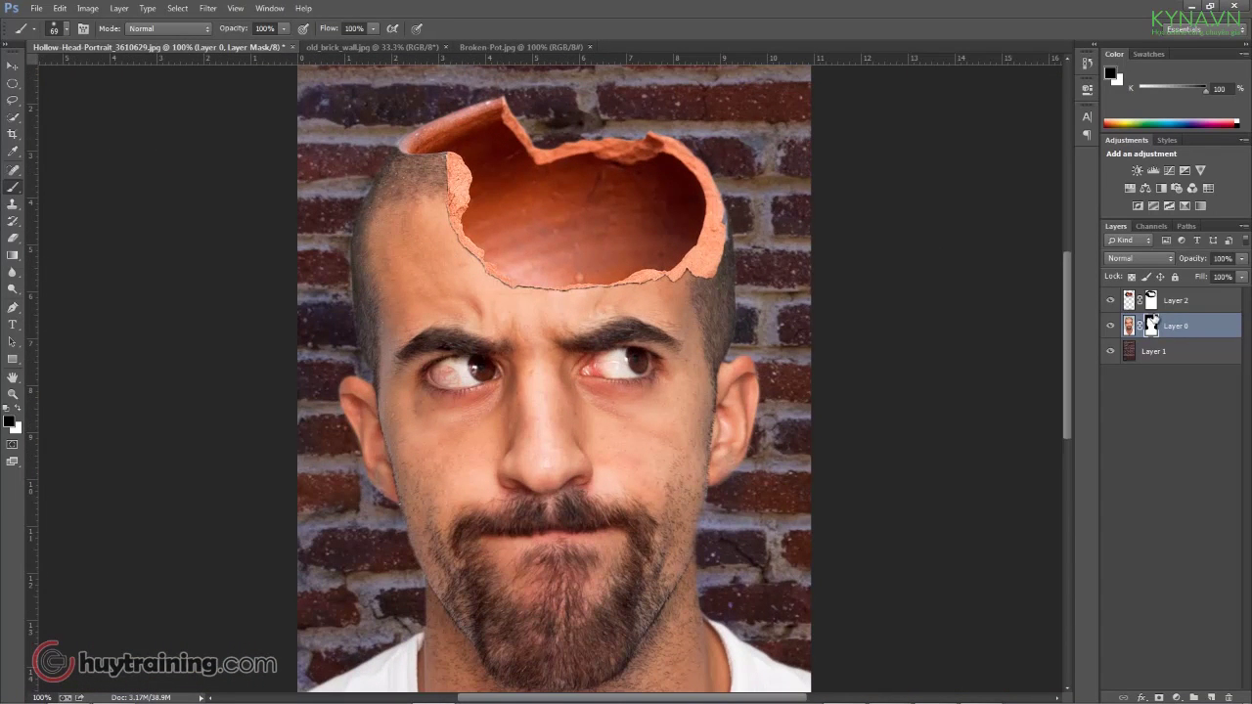
Nudge Layer 2's pot slightly left and down to fit it more closely to the head.
click(1173, 300)
key(v)
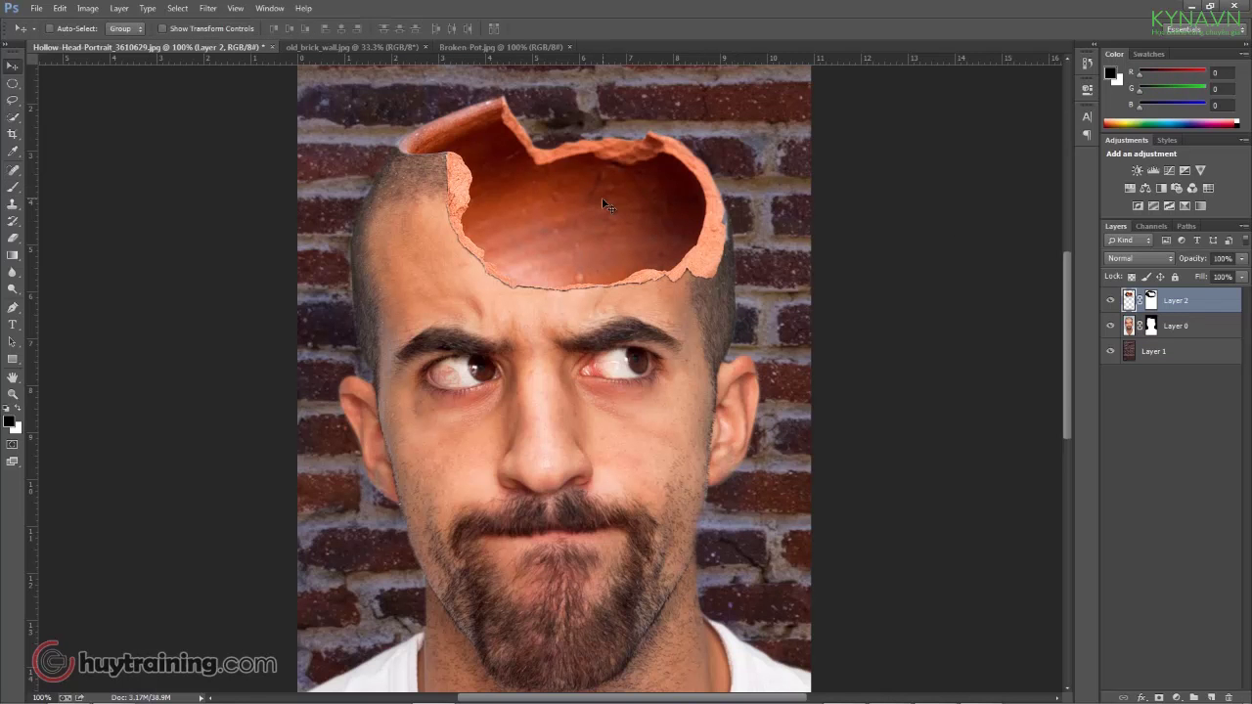
key(Left)
key(Left)
key(Left)
key(Left)
key(Down)
key(Down)
key(Down)
key(Down)
key(Down)
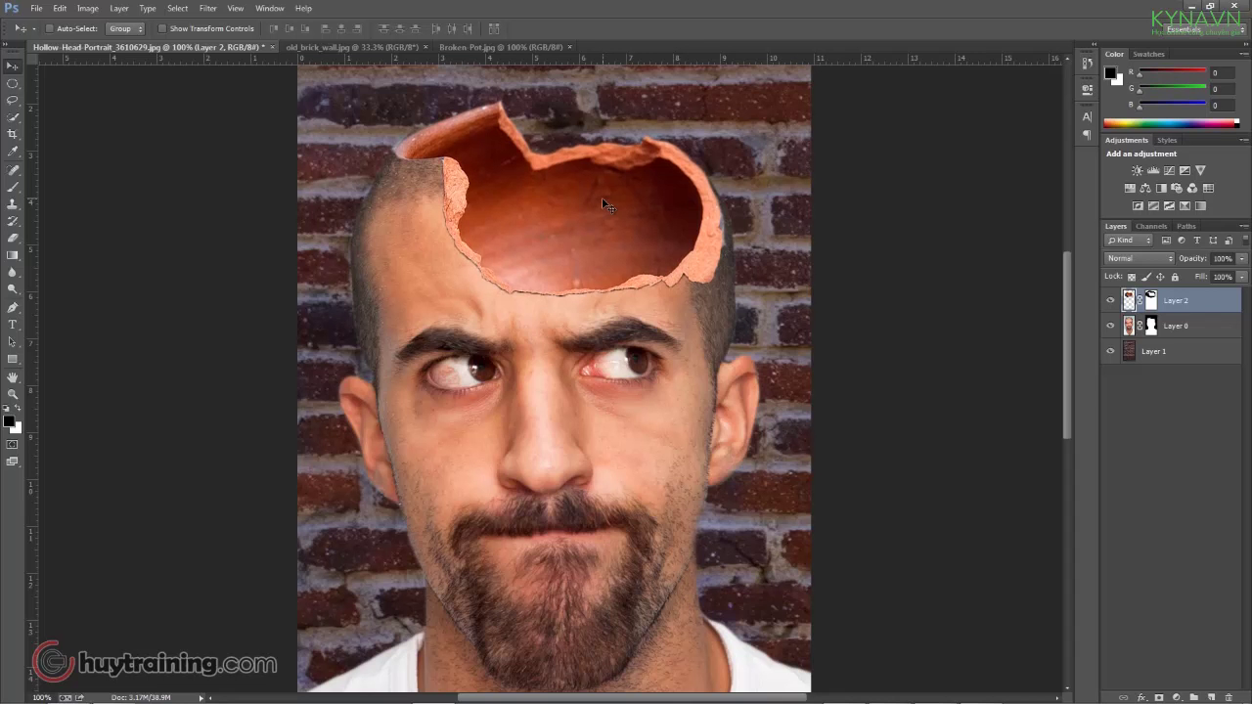
key(Left)
key(Left)
key(Left)
click(644, 213)
drag(402, 208, 652, 365)
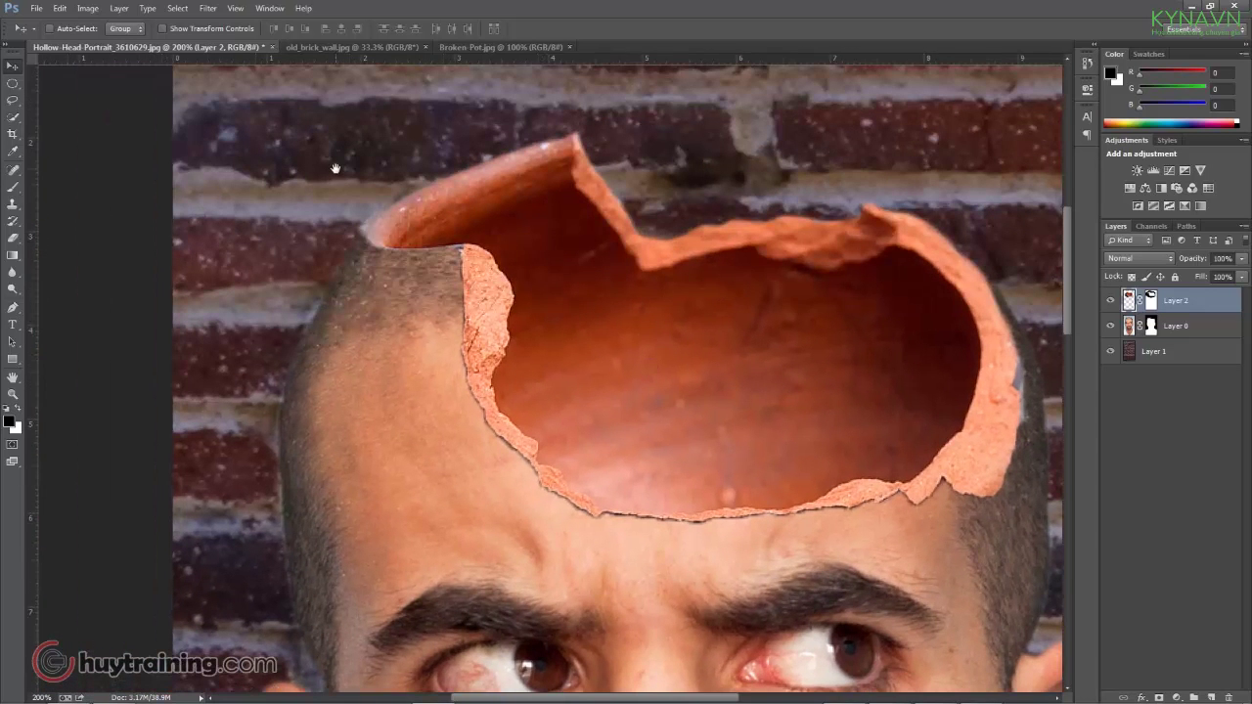
key(b)
mouse_move(370, 231)
mouse_down()
mouse_move(494, 157)
mouse_move(474, 174)
mouse_up()
key(ctrl+z)
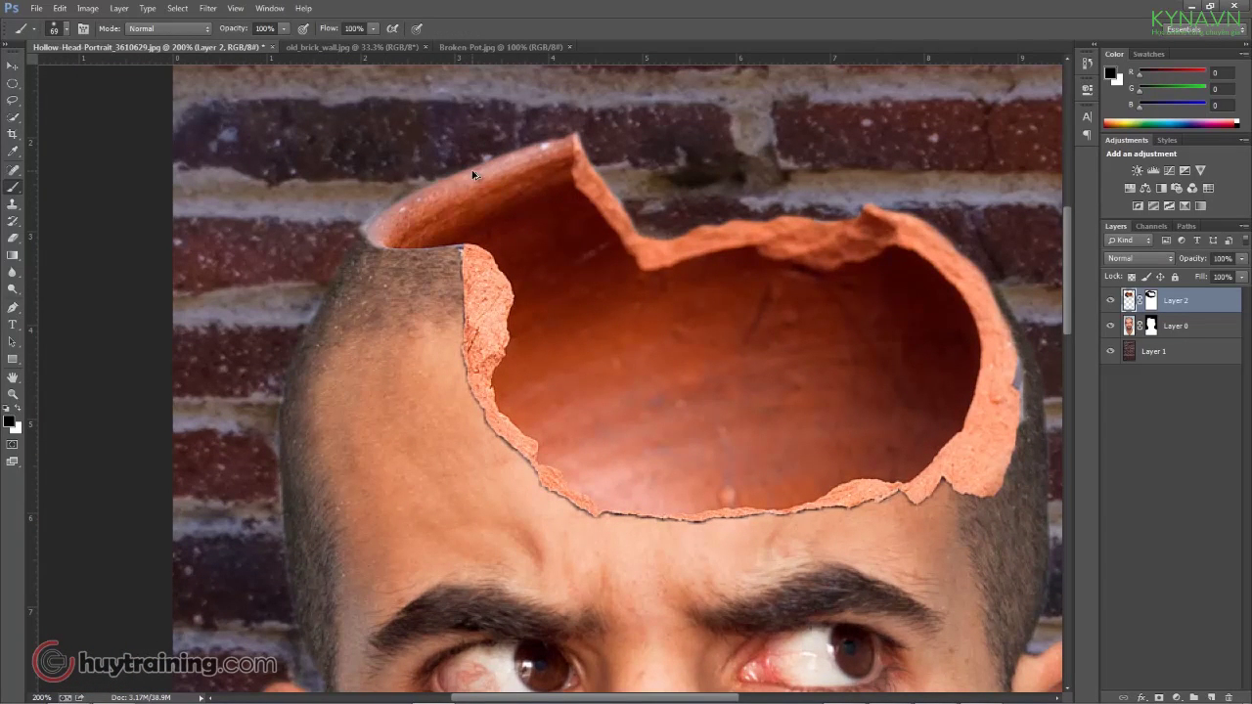
Select Layer 0's mask and inspect the pot rim against the head's outline on both sides.
click(1154, 326)
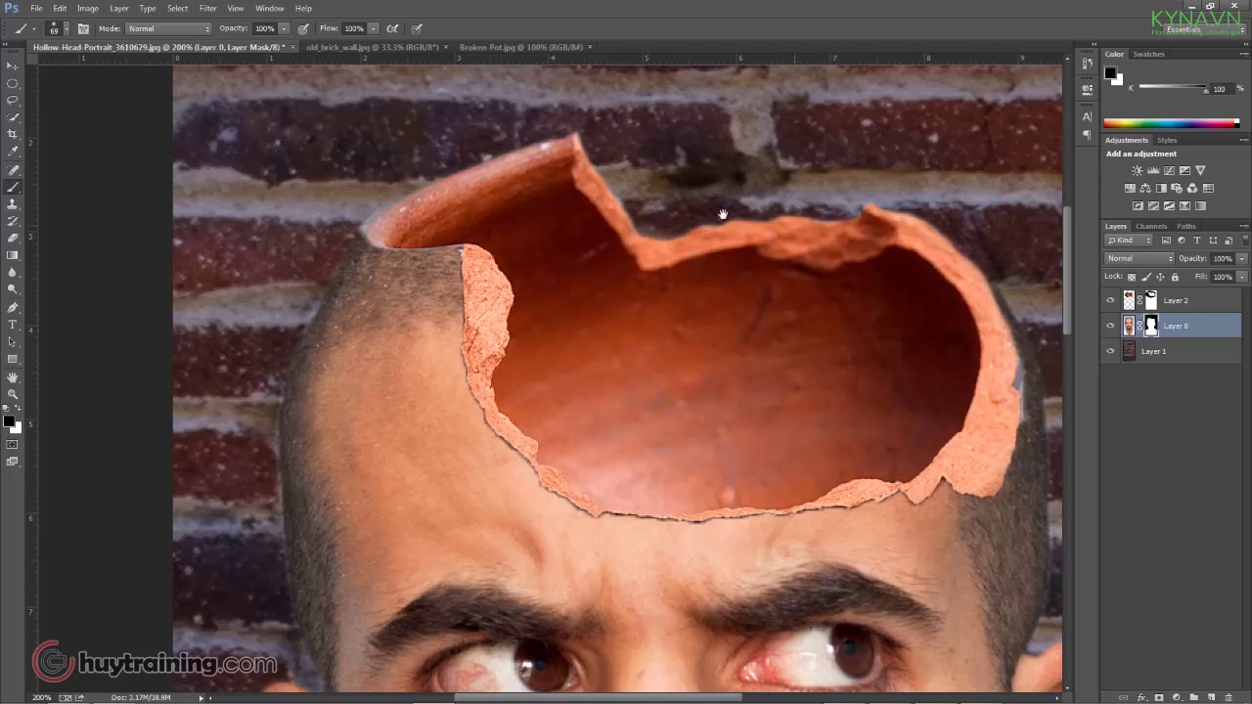
drag(884, 218, 634, 183)
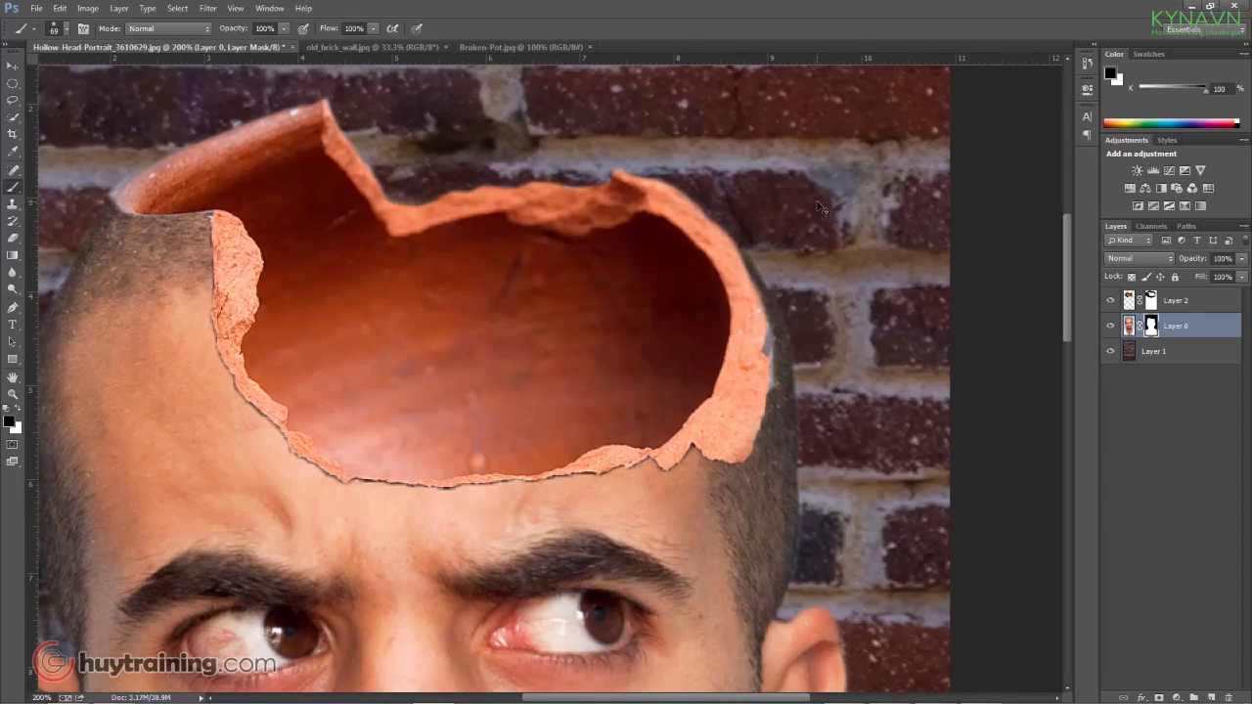
key(ctrl+minus)
key(ctrl+plus)
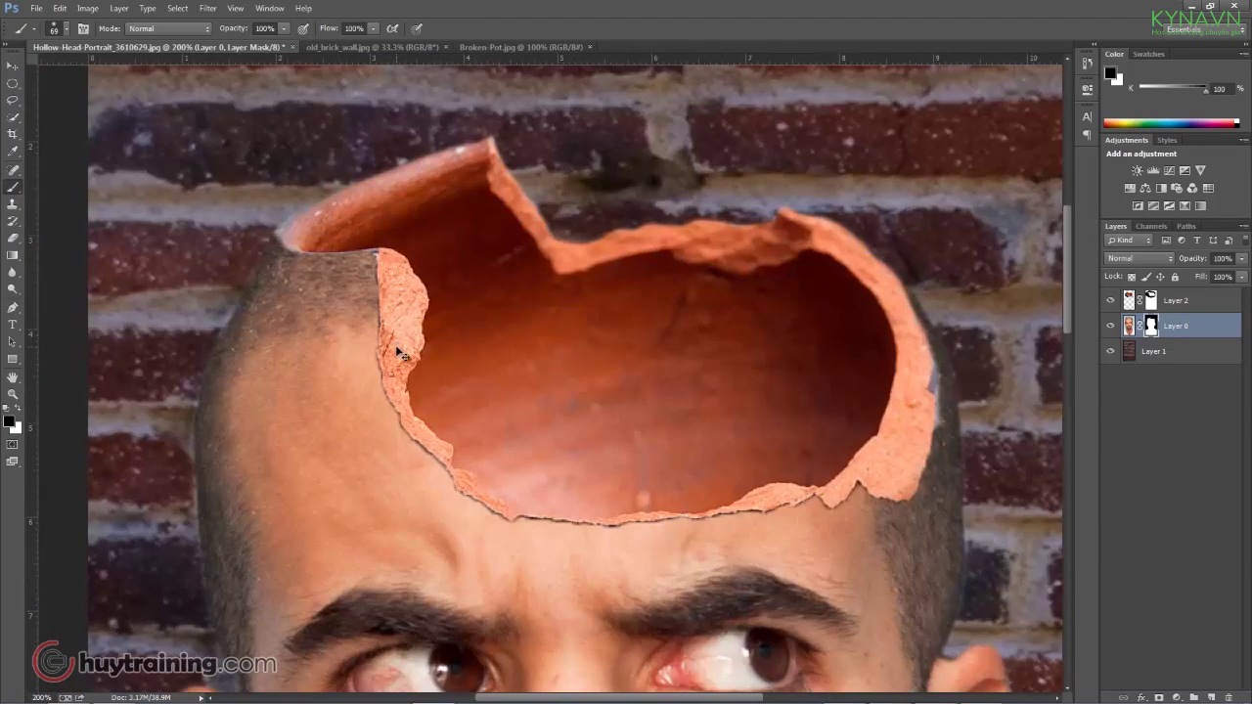
key(ctrl+minus)
key(ctrl+plus)
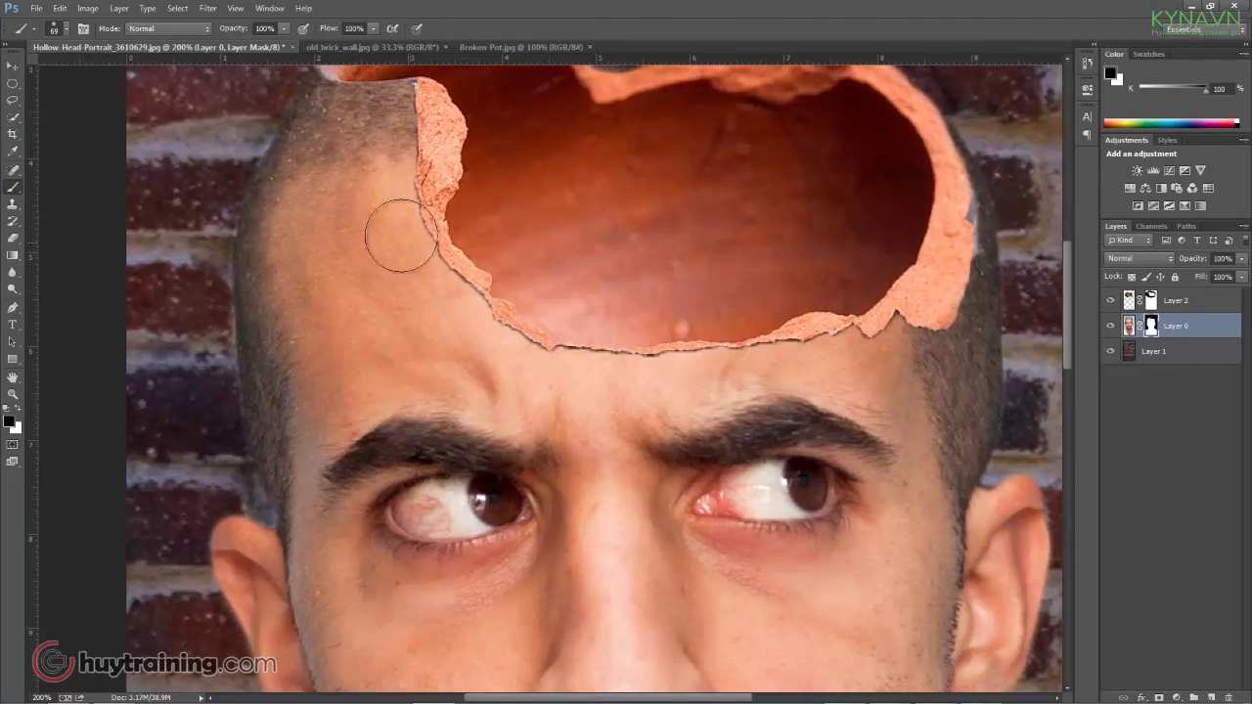
Paint black on Layer 2's mask with a 14 px brush to hide the dark edge around the notch at the rim's lower right.
click(1152, 300)
key(ctrl+plus)
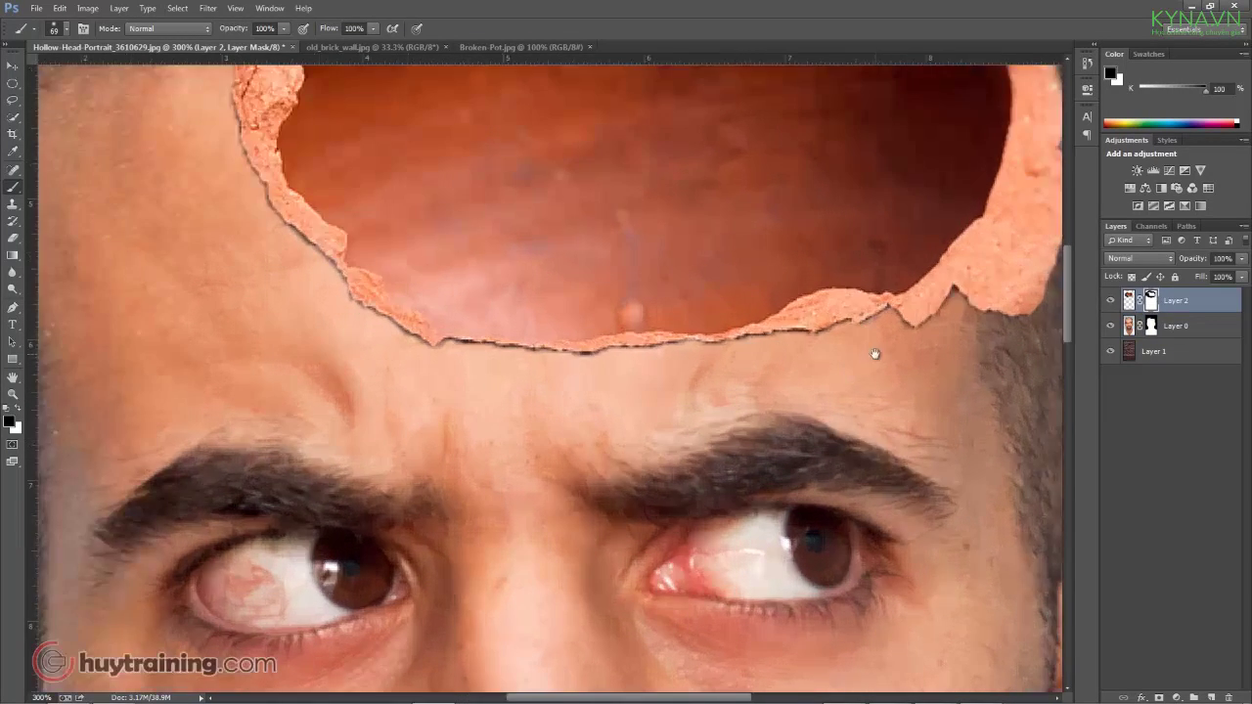
click(607, 346)
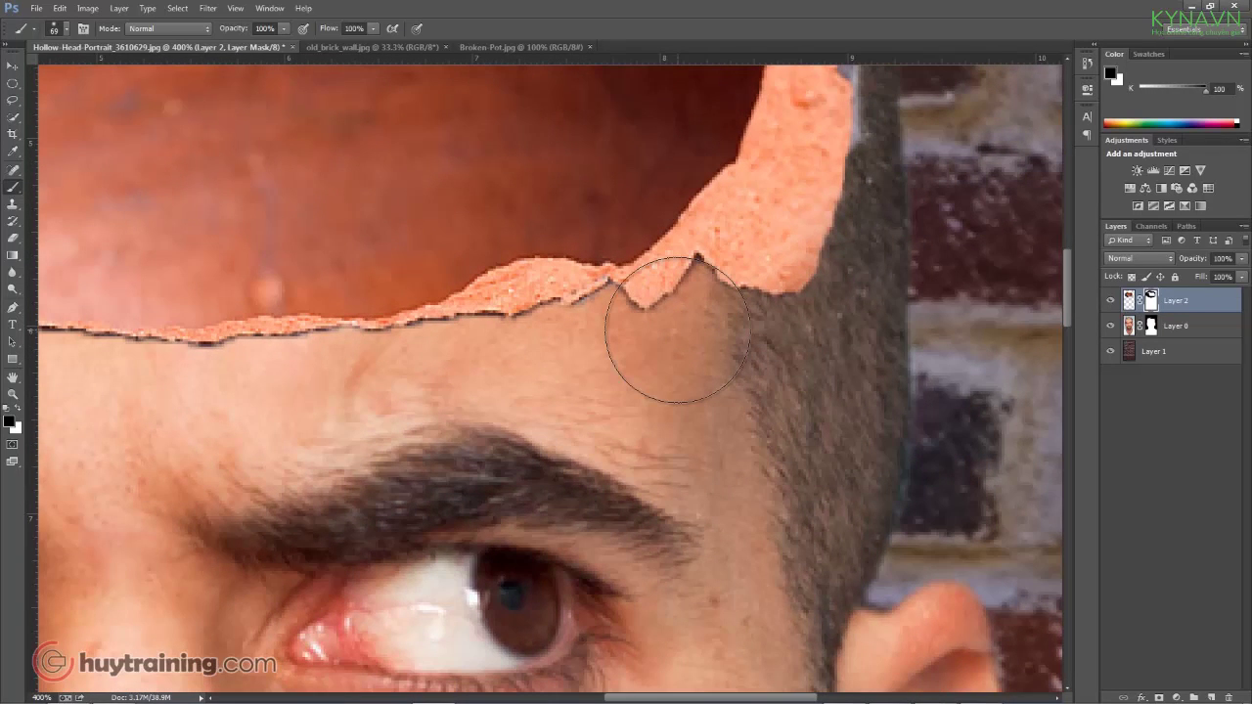
mouse_move(677, 329)
mouse_down()
mouse_move(760, 293)
mouse_move(699, 349)
mouse_move(709, 361)
mouse_up()
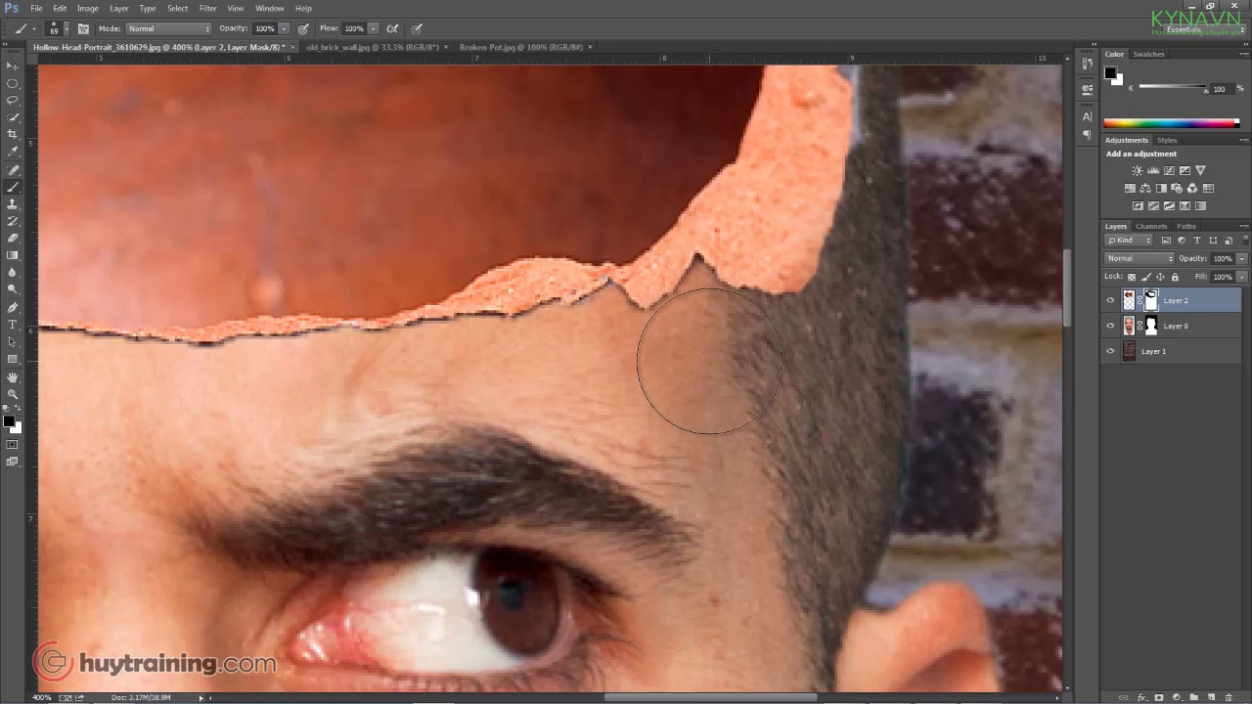
right_click(709, 361)
drag(806, 393, 784, 393)
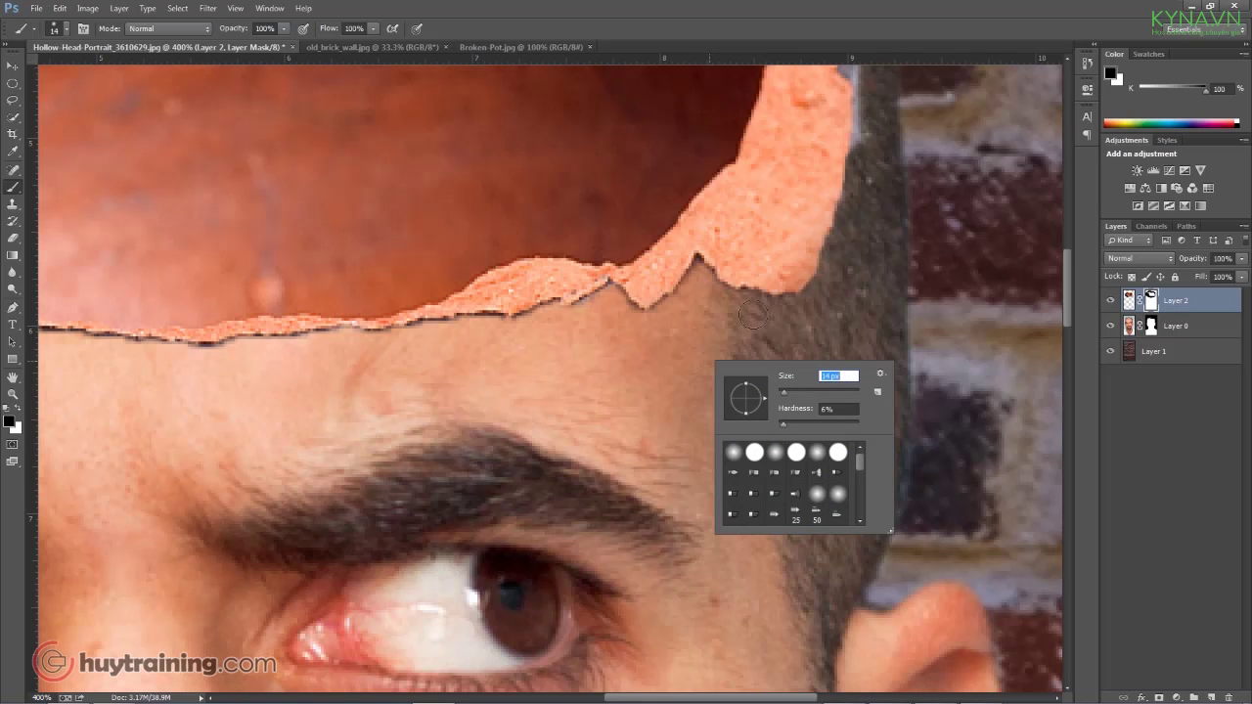
click(779, 301)
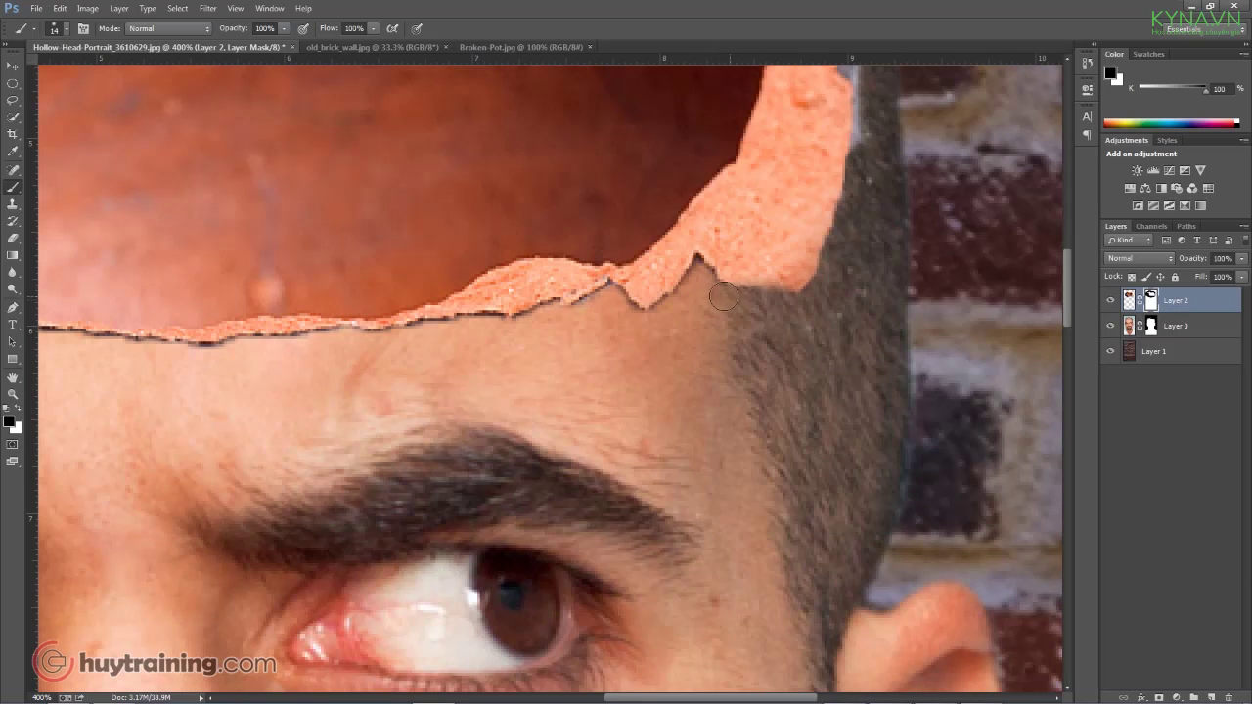
scroll(716, 291, up, 1)
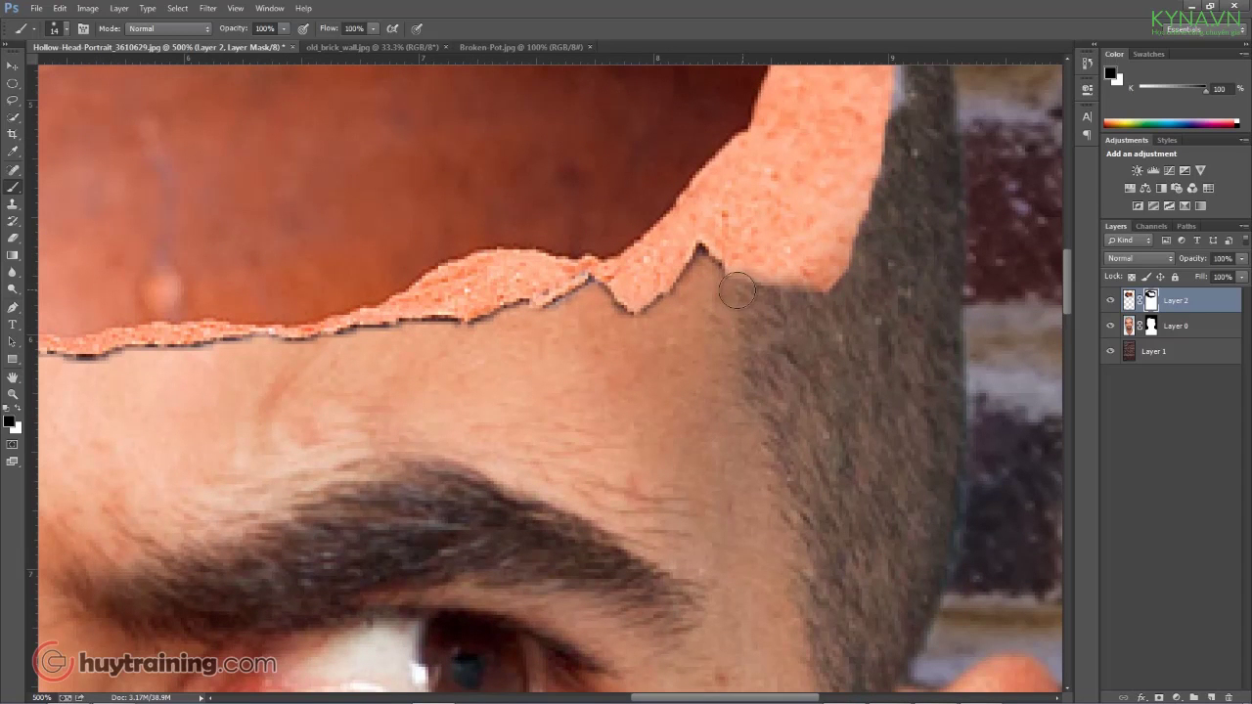
mouse_move(706, 264)
mouse_down()
mouse_move(621, 324)
mouse_move(606, 313)
mouse_up()
Set the brush to 68% opacity and 52% flow and soften the dark line under the rim from the right notch toward the forehead's center.
click(284, 29)
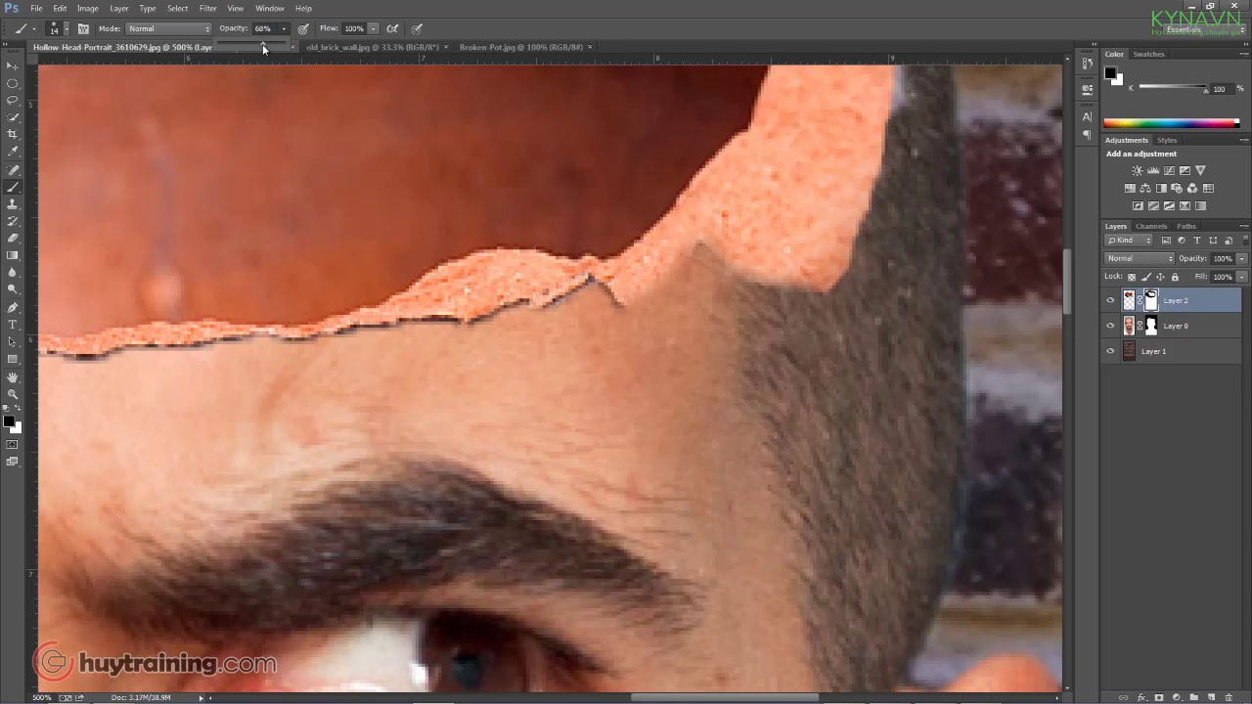
click(372, 33)
click(342, 41)
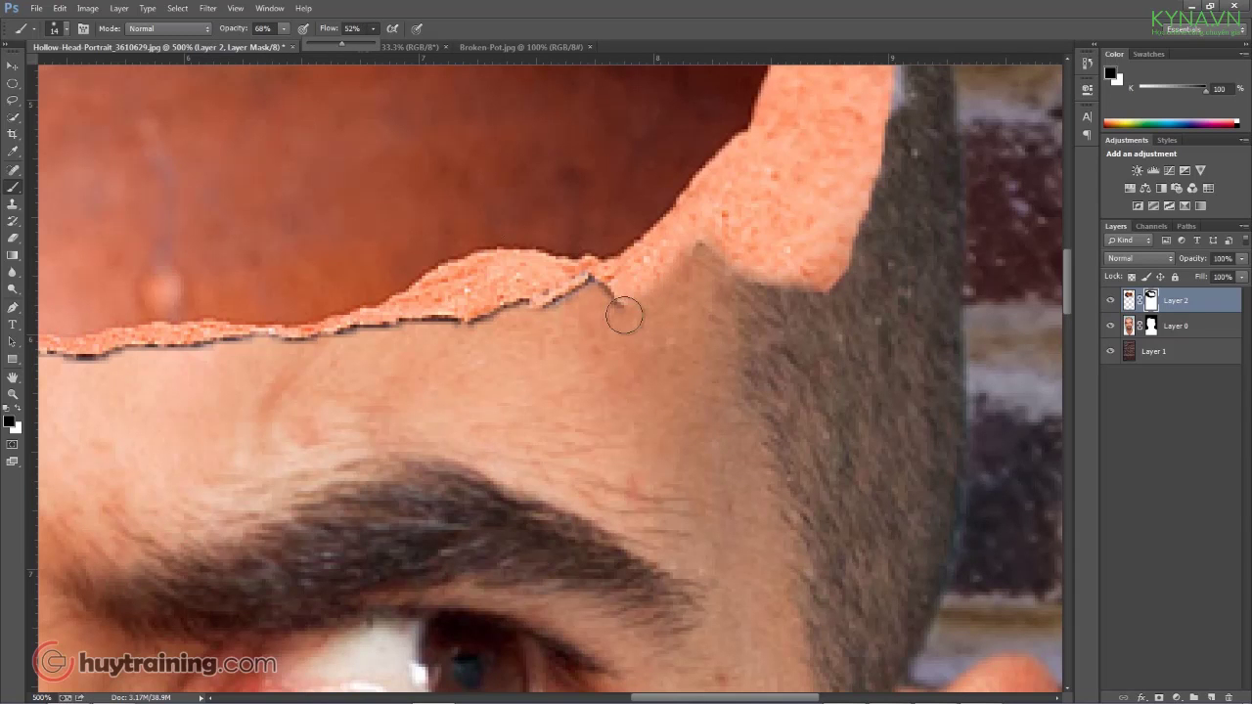
scroll(643, 332, up, 1)
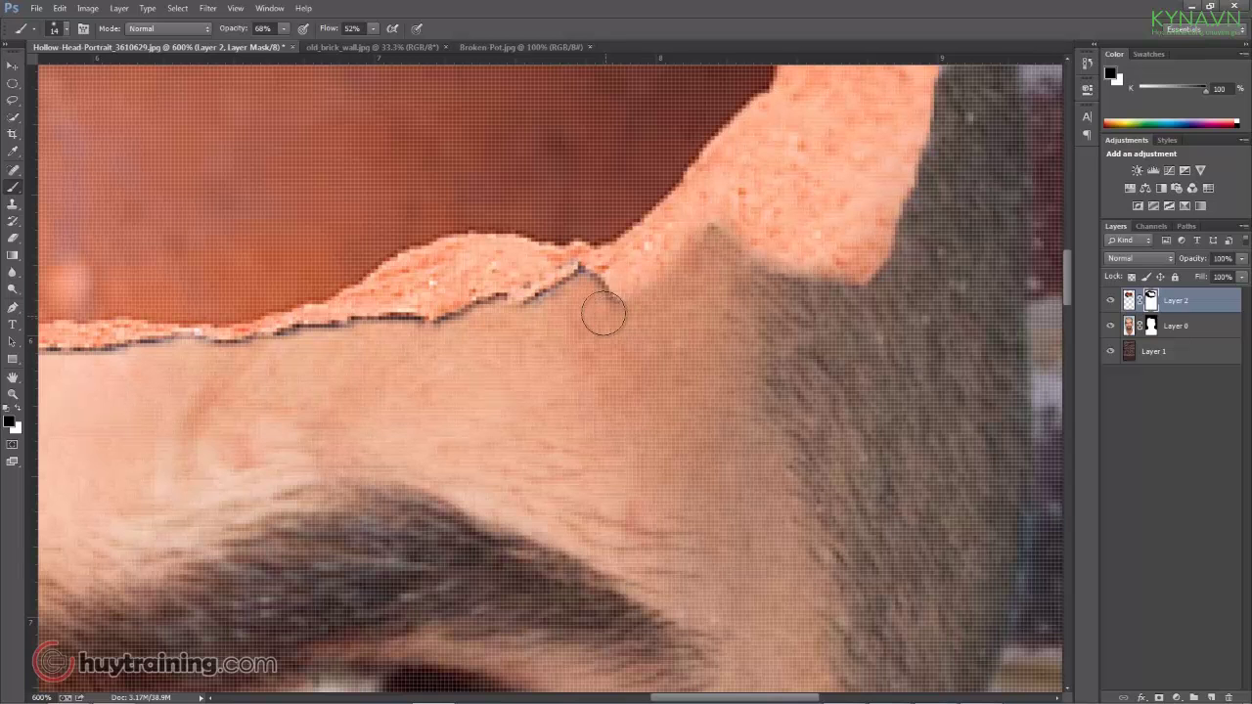
mouse_move(585, 287)
mouse_down()
mouse_move(612, 319)
mouse_move(588, 285)
mouse_move(536, 320)
mouse_move(591, 287)
mouse_up()
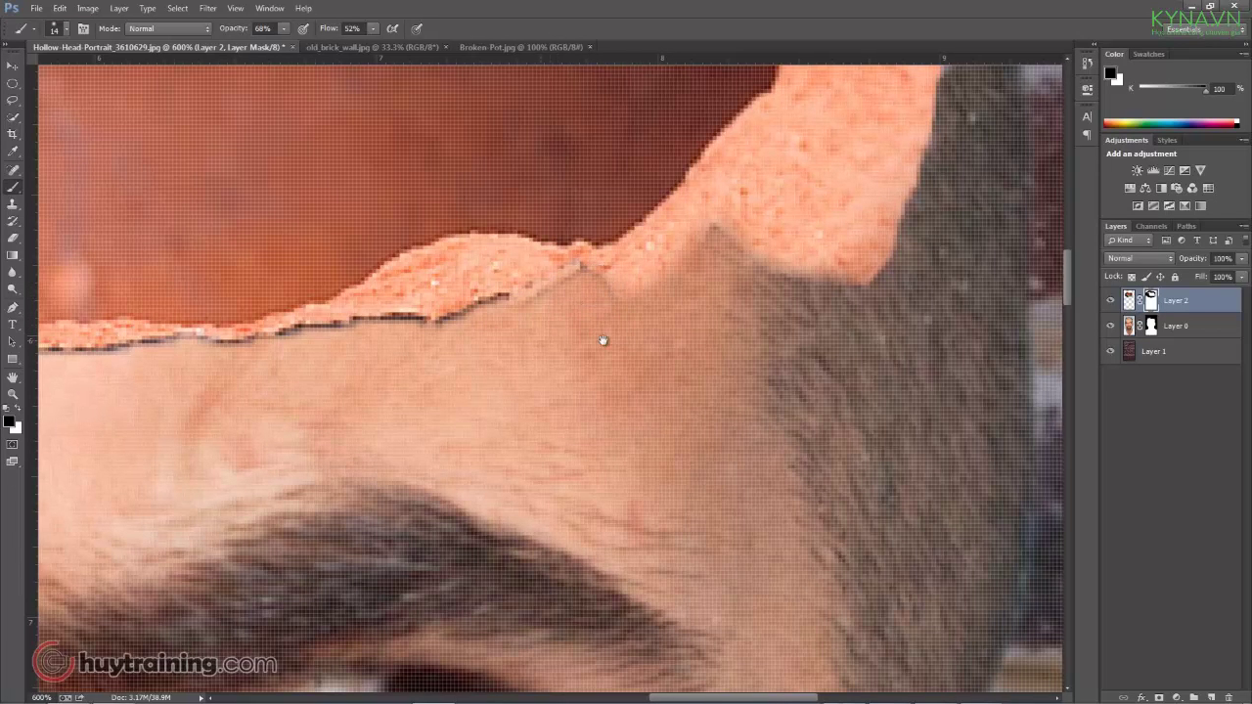
drag(537, 338, 721, 296)
drag(618, 330, 564, 337)
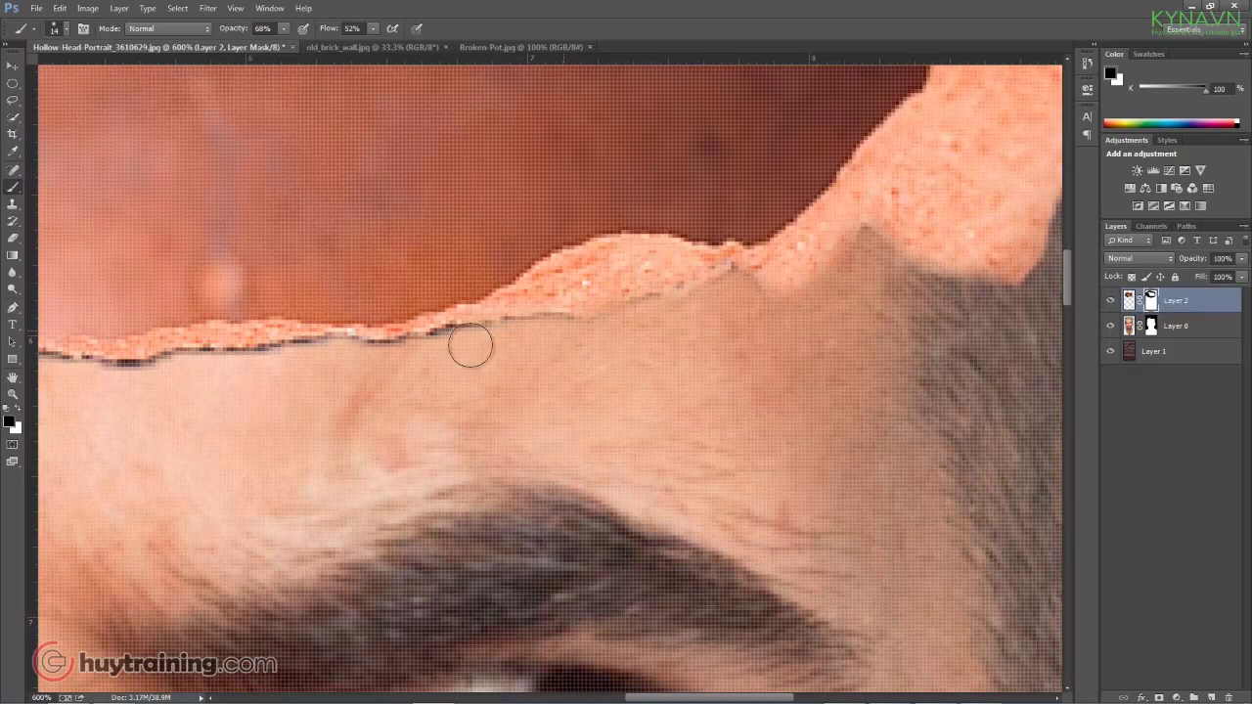
drag(548, 335, 792, 316)
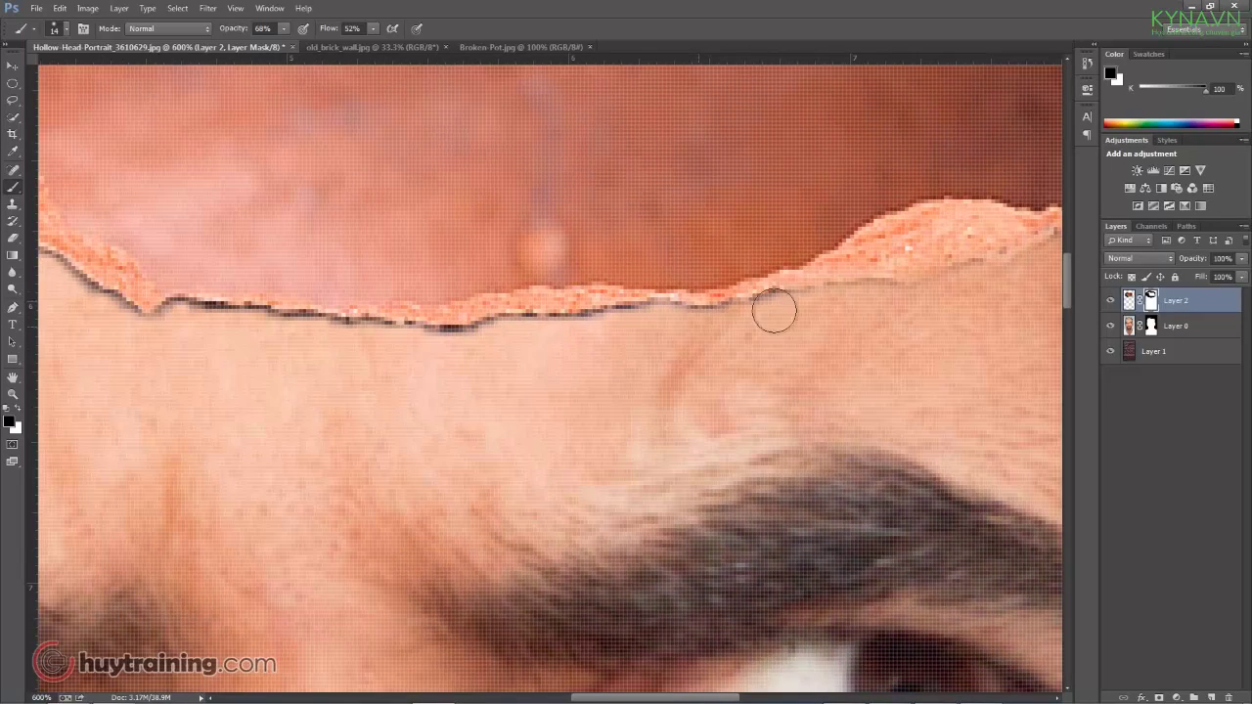
mouse_move(566, 329)
mouse_down()
mouse_move(420, 344)
mouse_move(640, 324)
mouse_move(327, 354)
mouse_move(764, 414)
mouse_move(714, 386)
mouse_move(574, 377)
mouse_move(718, 395)
mouse_up()
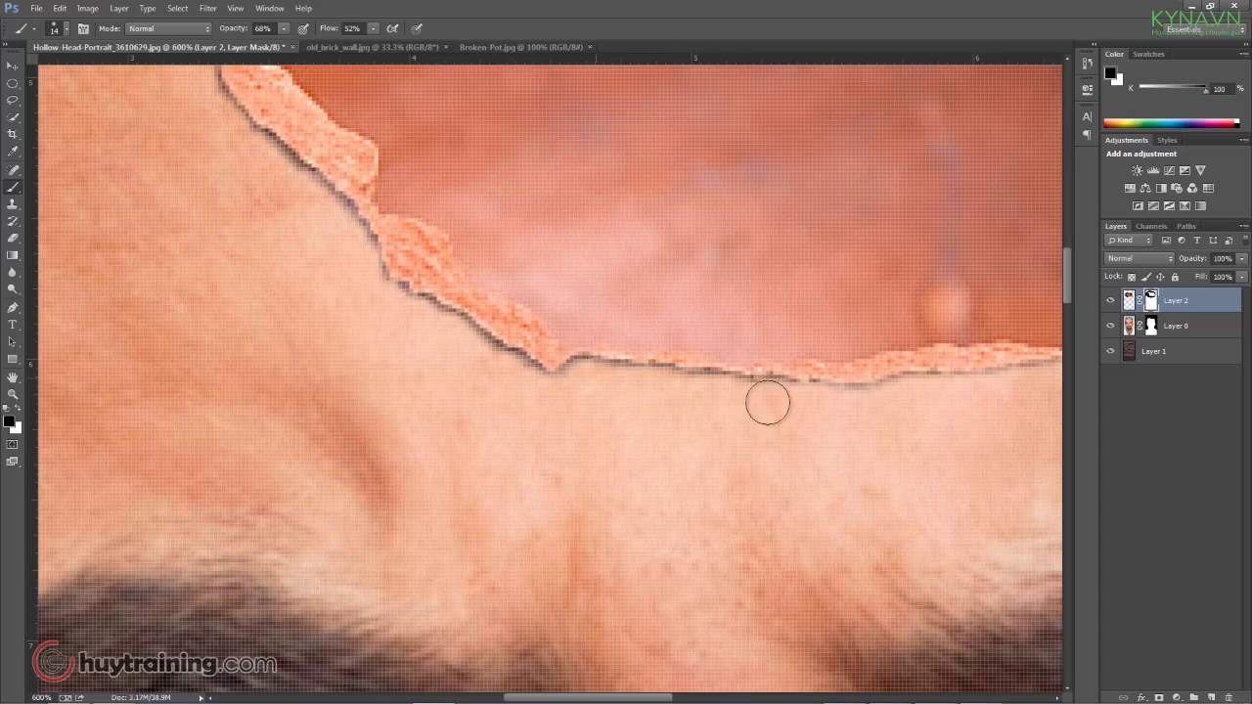
Paint out the remaining dark line on Layer 2's mask from the forehead's center up along the rim's left edge.
drag(621, 417, 839, 483)
mouse_move(772, 439)
mouse_down()
mouse_move(642, 381)
mouse_move(754, 439)
mouse_move(733, 427)
mouse_up()
mouse_move(605, 372)
mouse_down()
mouse_move(688, 489)
mouse_move(637, 420)
mouse_move(640, 401)
mouse_move(596, 366)
mouse_move(749, 551)
mouse_up()
mouse_move(808, 624)
mouse_down()
mouse_move(660, 490)
mouse_move(762, 603)
mouse_move(635, 441)
mouse_move(790, 610)
mouse_up()
mouse_move(654, 448)
mouse_down()
mouse_move(672, 517)
mouse_move(720, 608)
mouse_up()
mouse_move(682, 525)
mouse_down()
mouse_move(656, 456)
mouse_move(651, 133)
mouse_move(631, 260)
mouse_move(630, 359)
mouse_move(631, 281)
mouse_move(652, 256)
mouse_move(653, 485)
mouse_up()
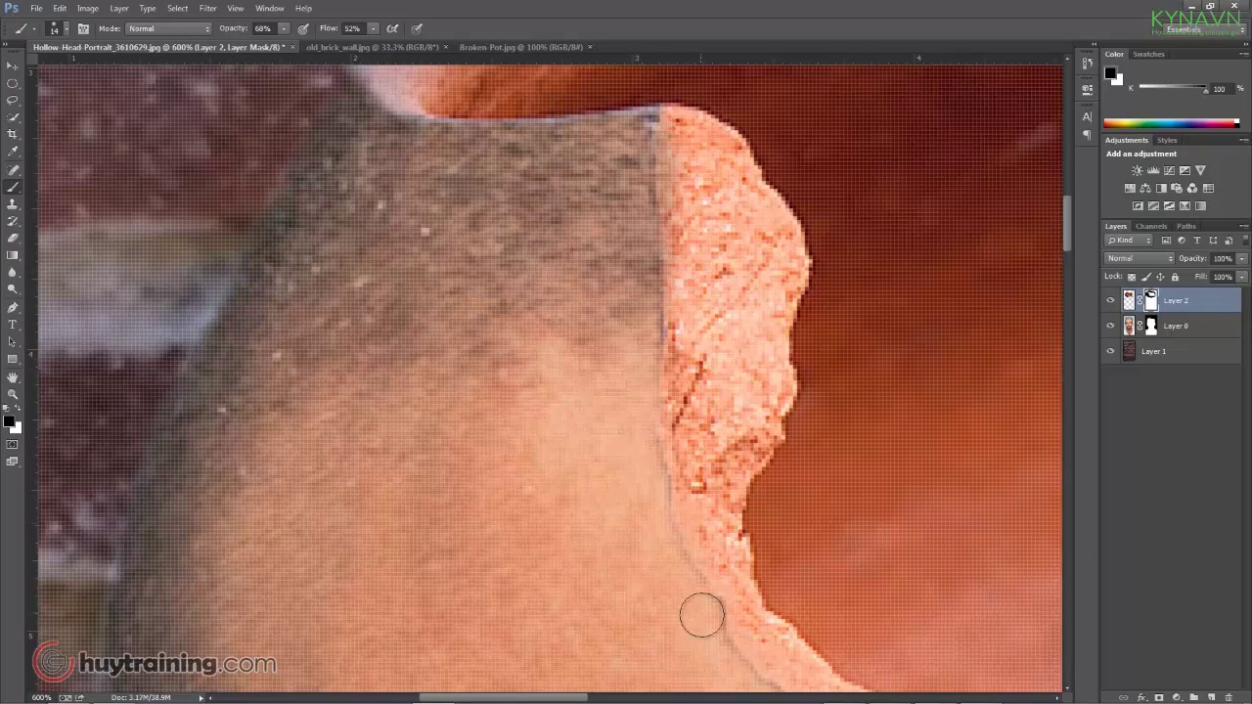
key(ctrl+0)
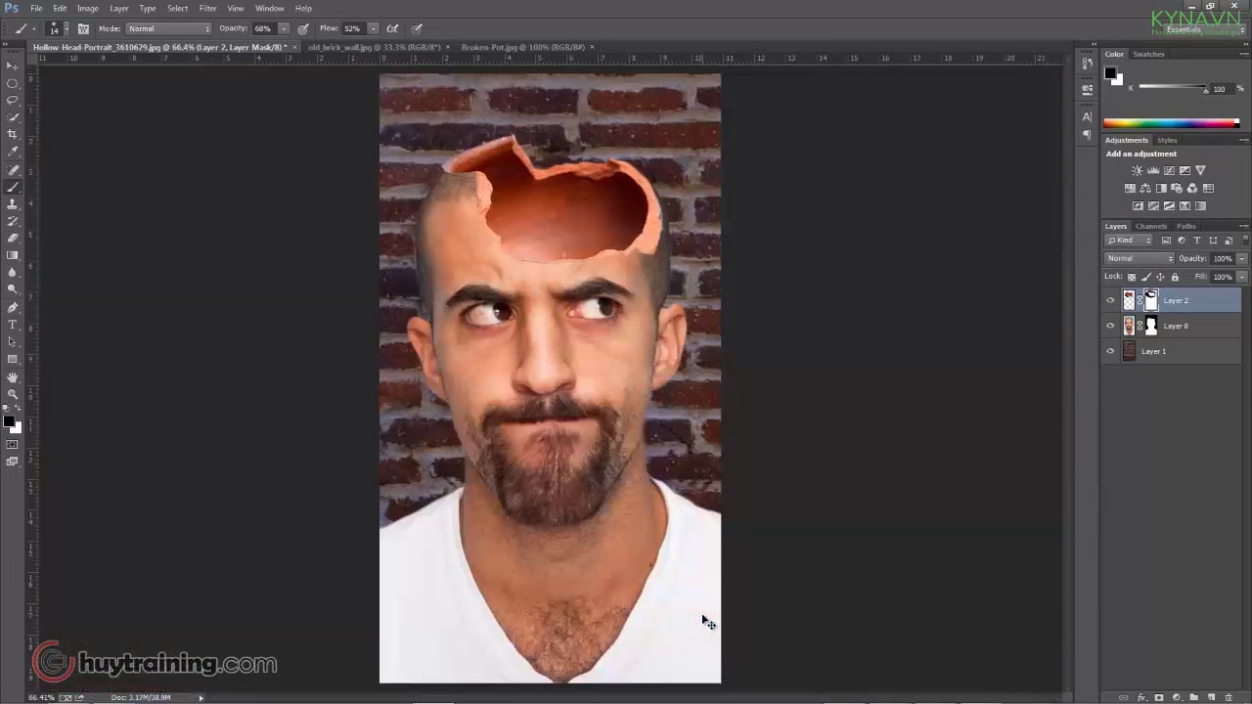
click(565, 203)
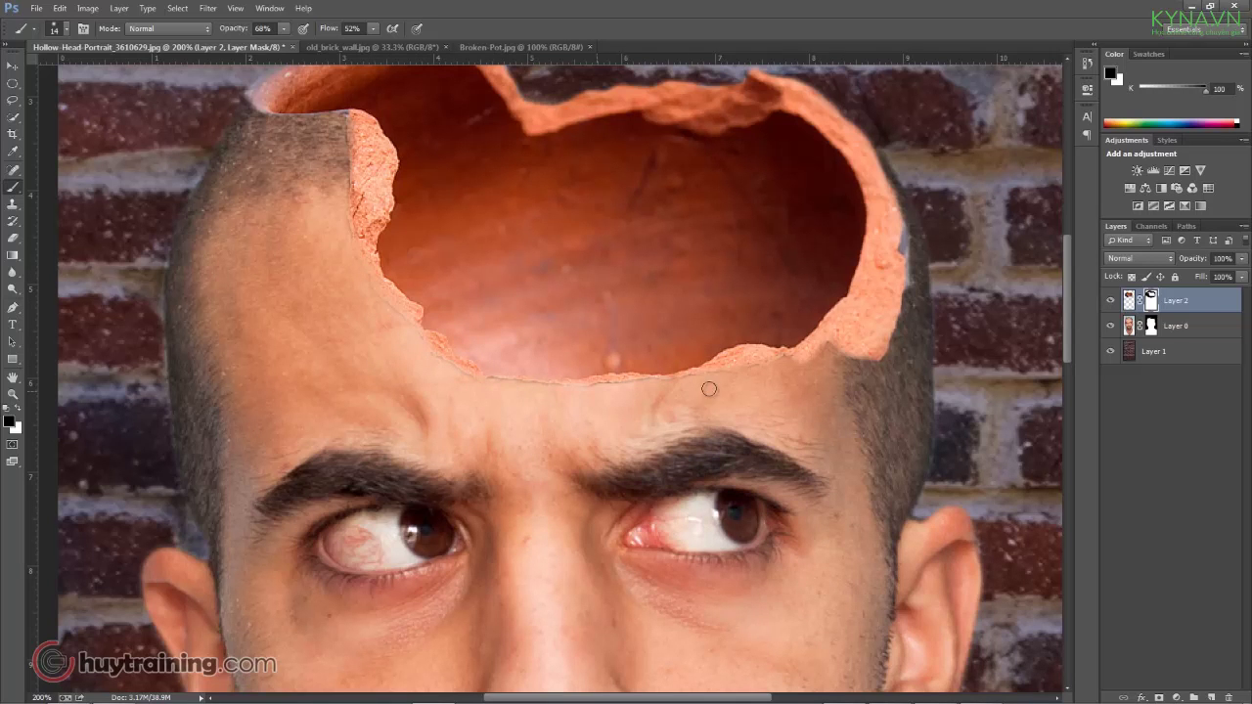
key(ctrl+minus)
key(ctrl+minus)
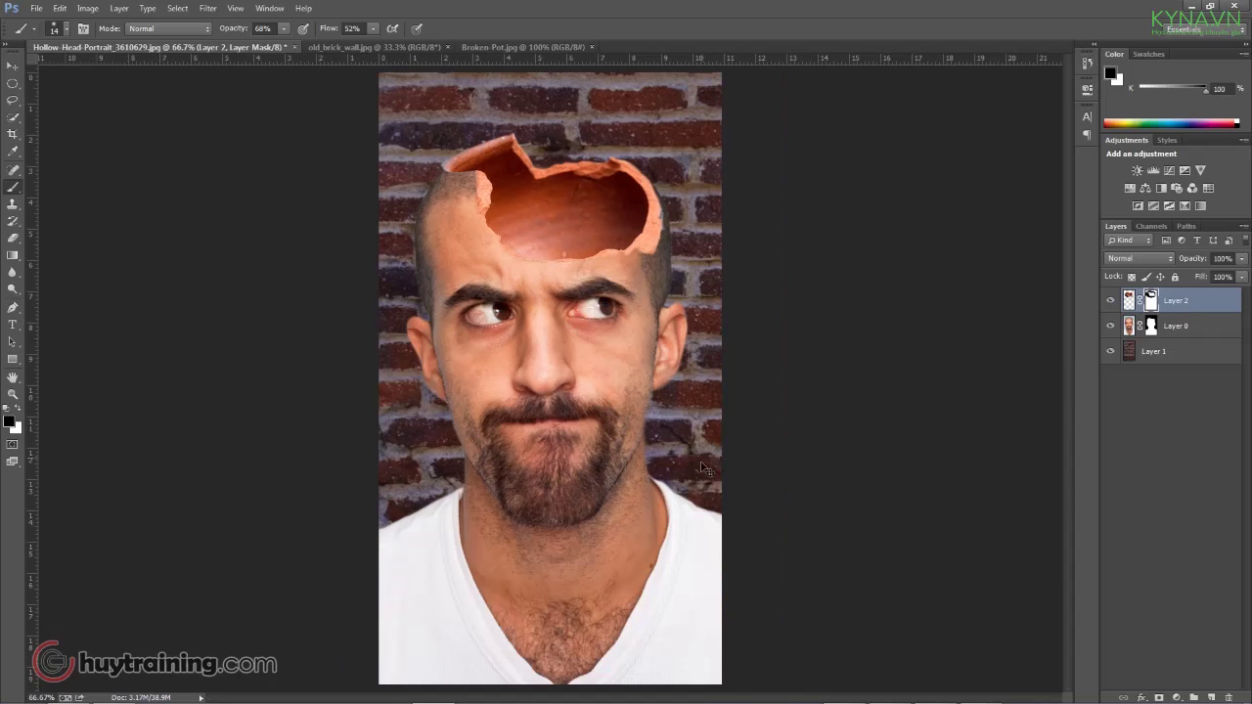
Paint black on Layer 2's mask to hide the light fringe along the pot rim's outer edge, above the notch on the right.
ctrl+click(694, 181)
ctrl+click(700, 210)
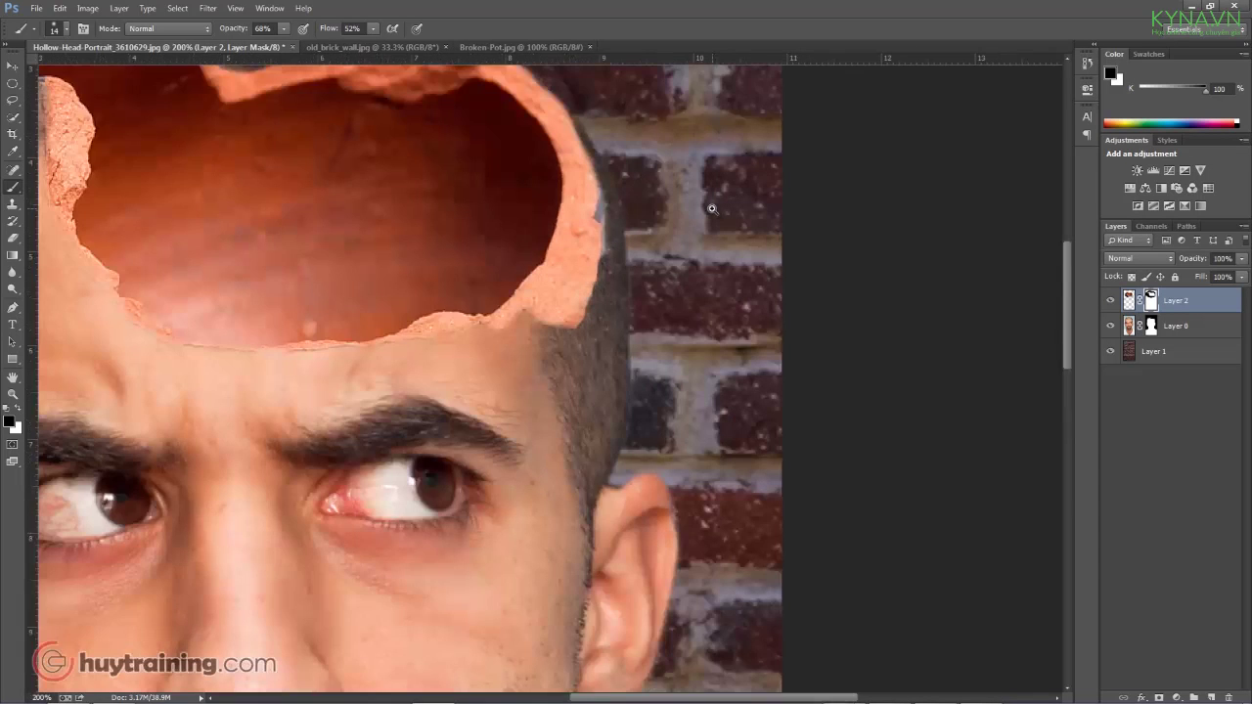
ctrl+click(672, 224)
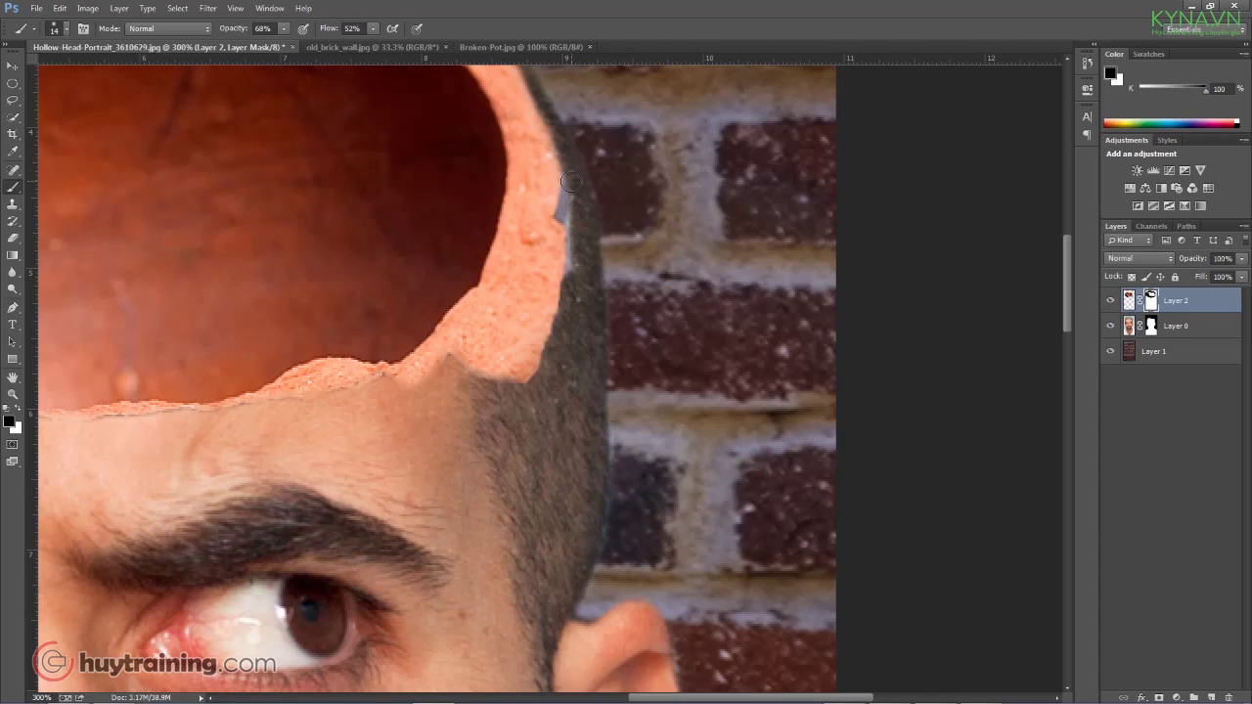
drag(571, 172, 571, 257)
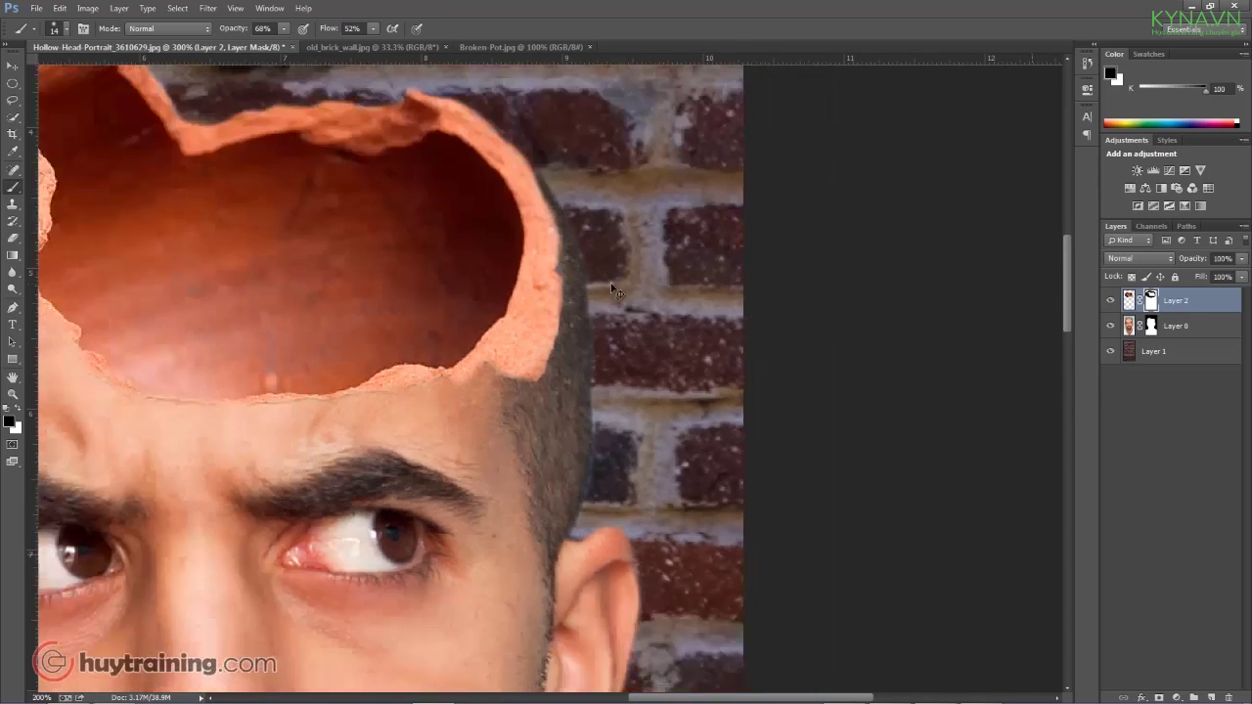
key(ctrl+minus)
key(ctrl+minus)
key(ctrl+minus)
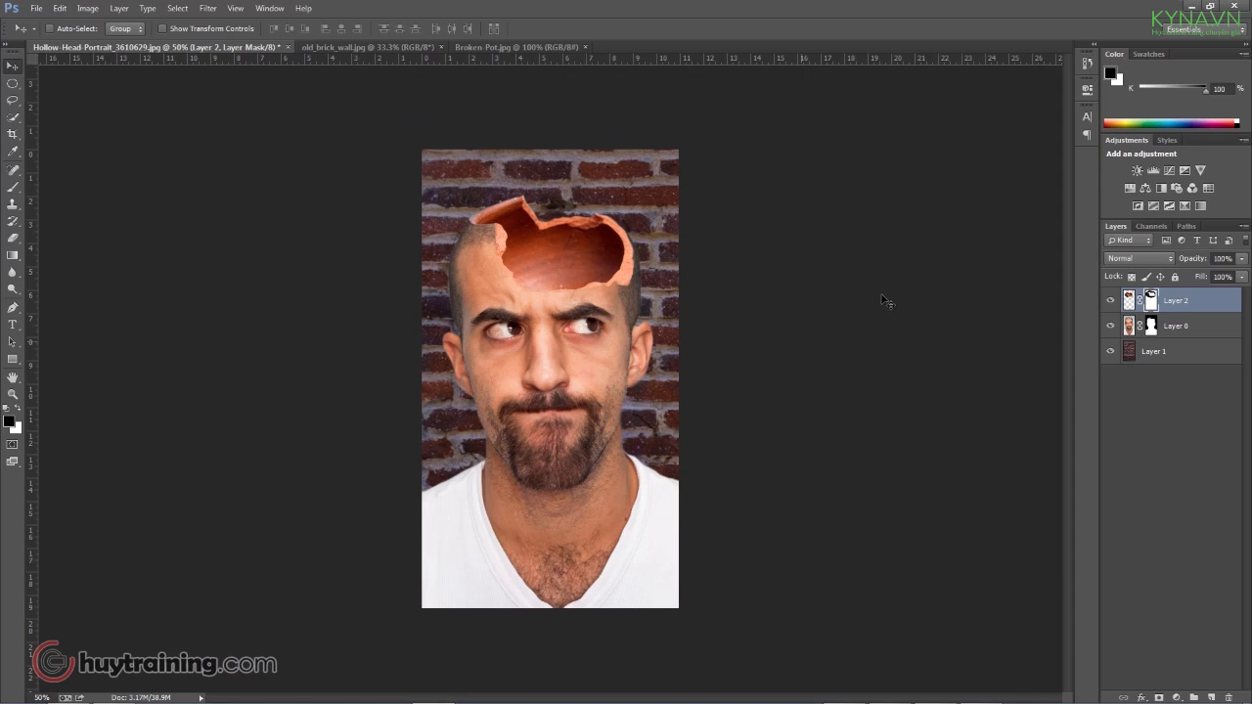
key(ctrl+plus)
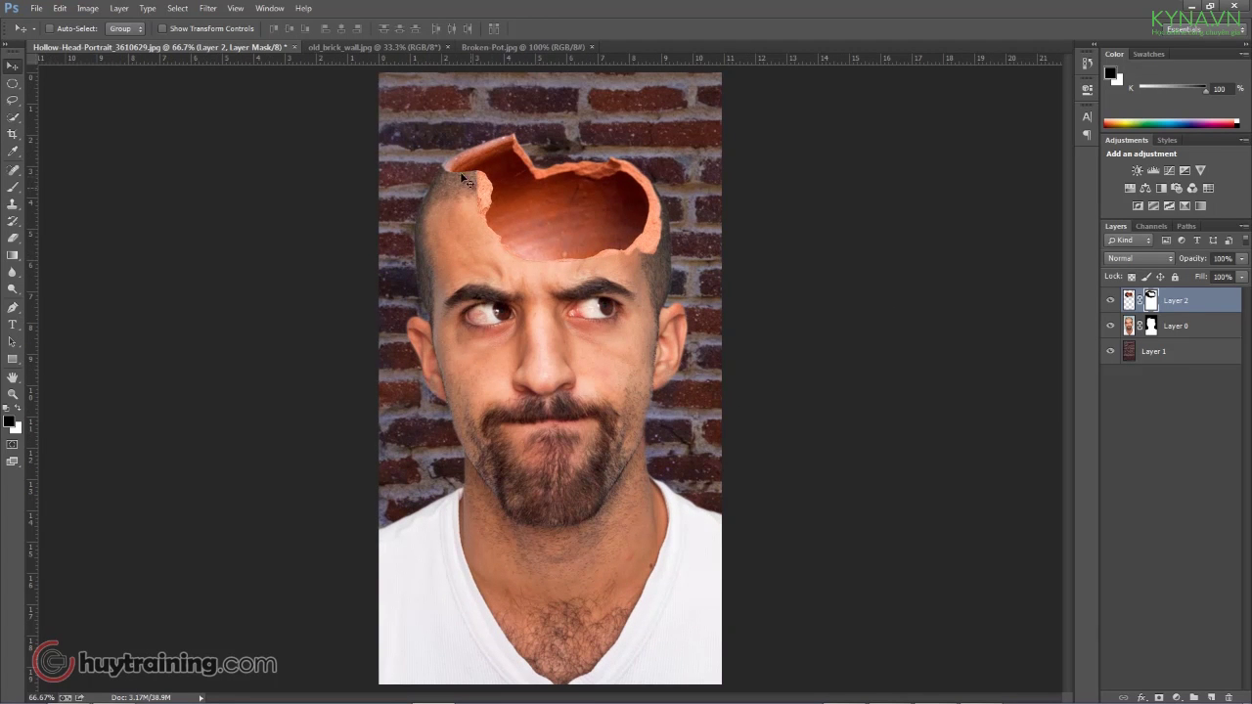
key(ctrl+minus)
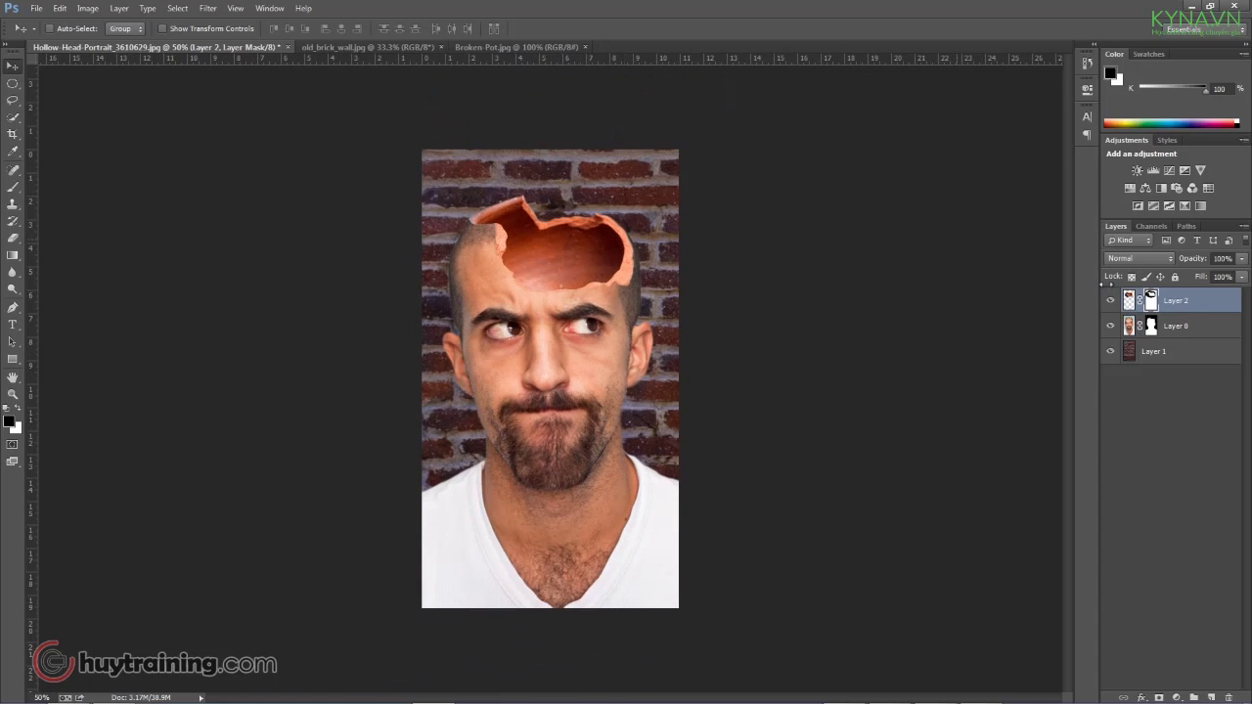
Add a Drop Shadow to Layer 0 with a 13 px distance, 7% spread and 57 px size.
click(1133, 333)
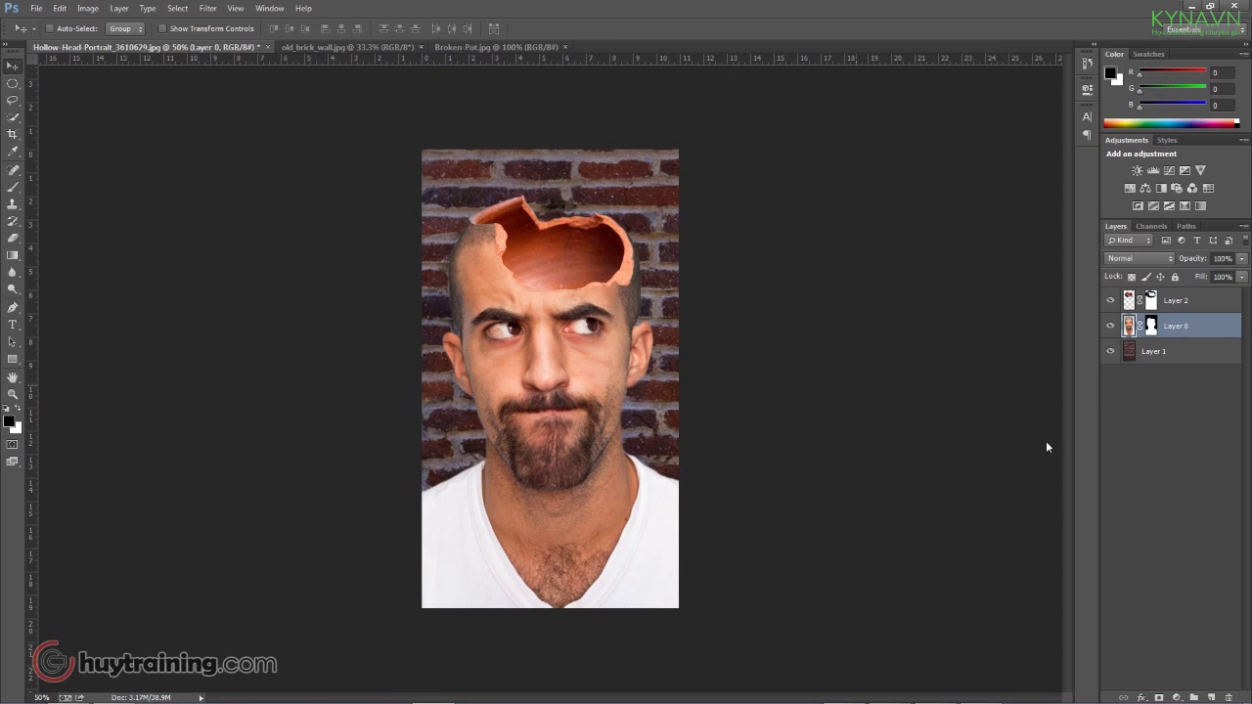
click(1141, 698)
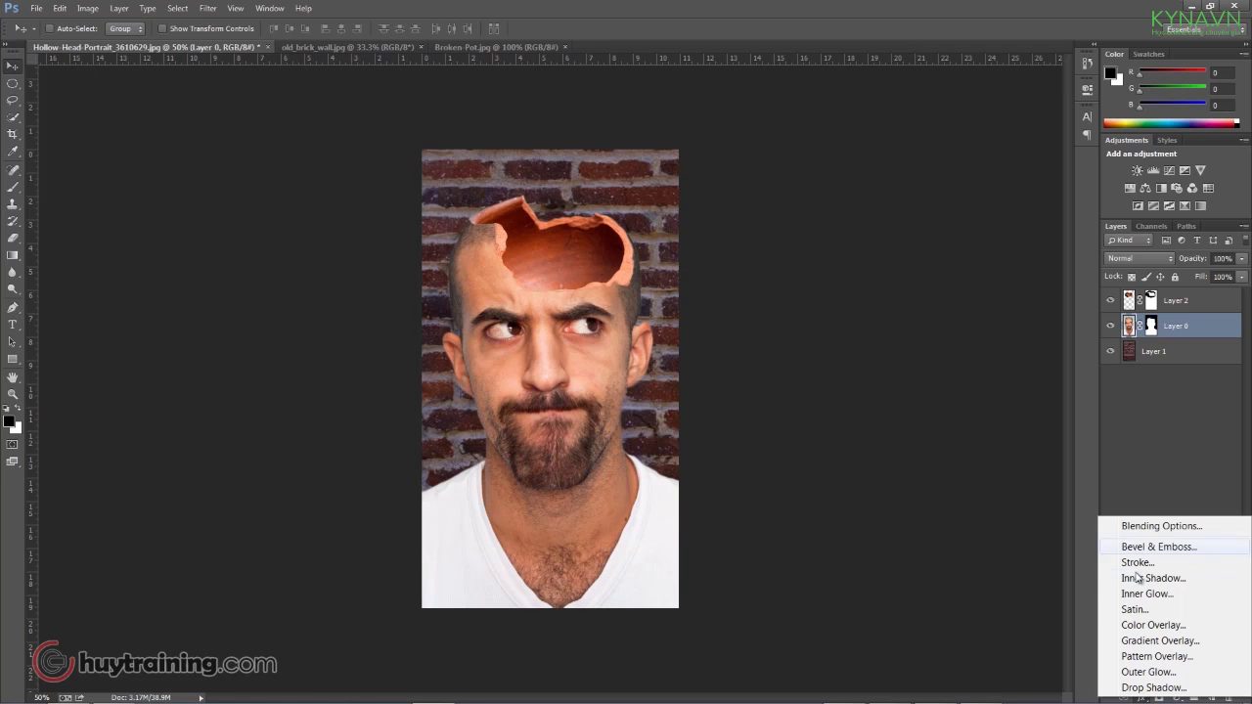
click(1141, 688)
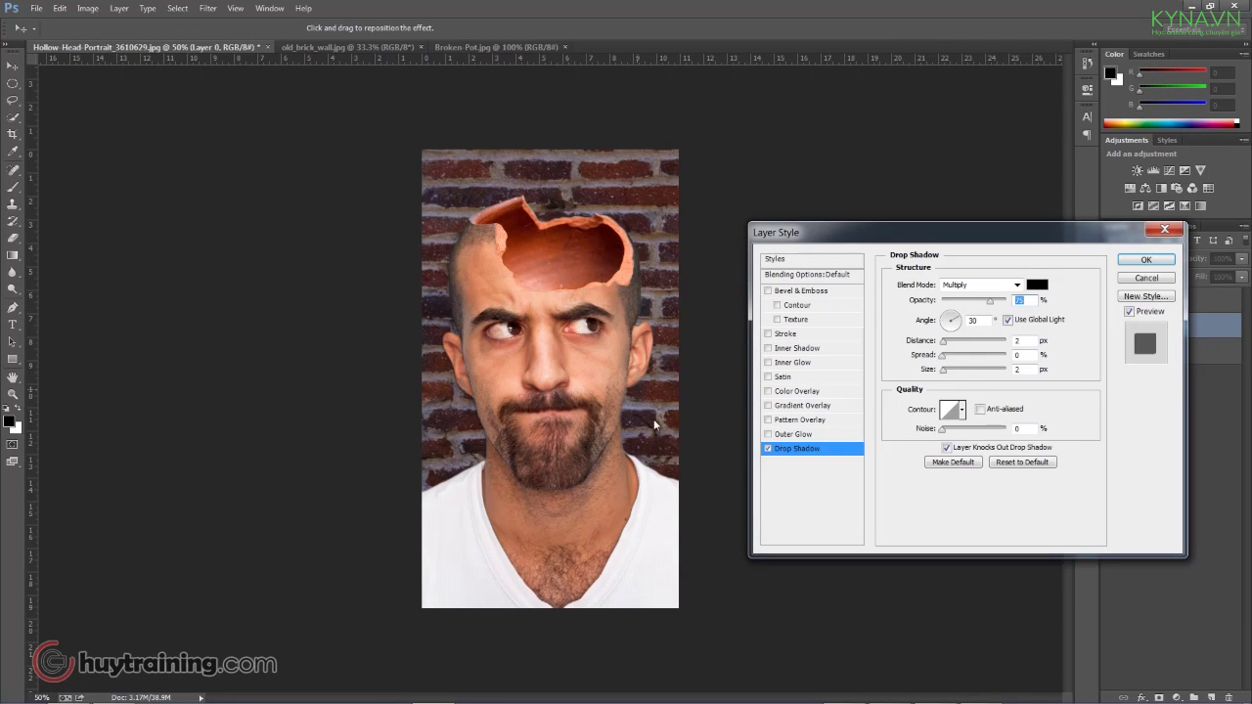
drag(944, 342, 954, 375)
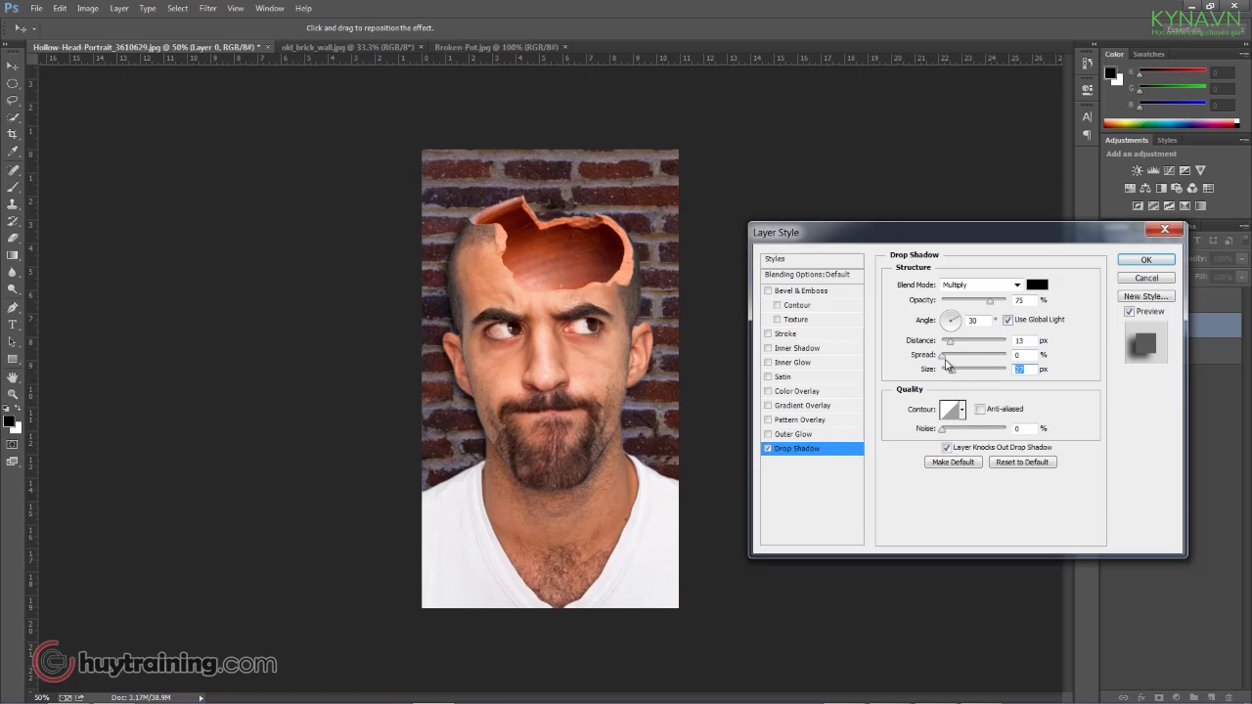
click(946, 358)
drag(954, 375, 961, 376)
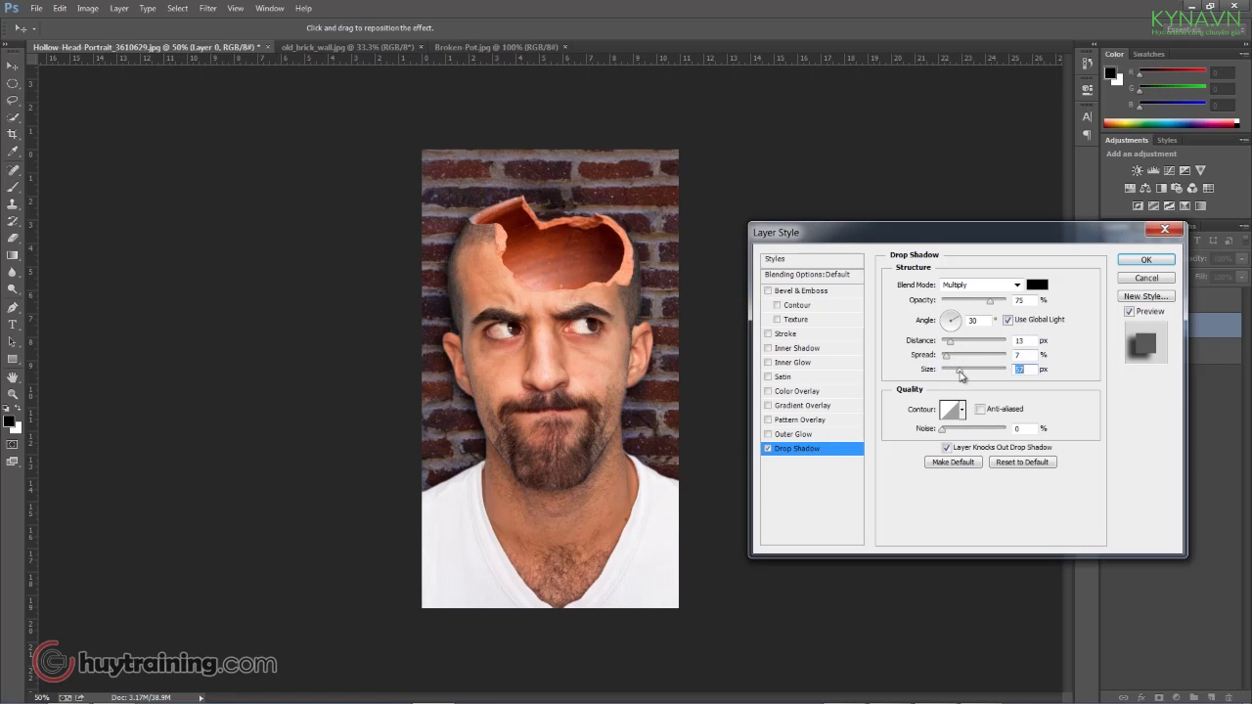
click(1147, 260)
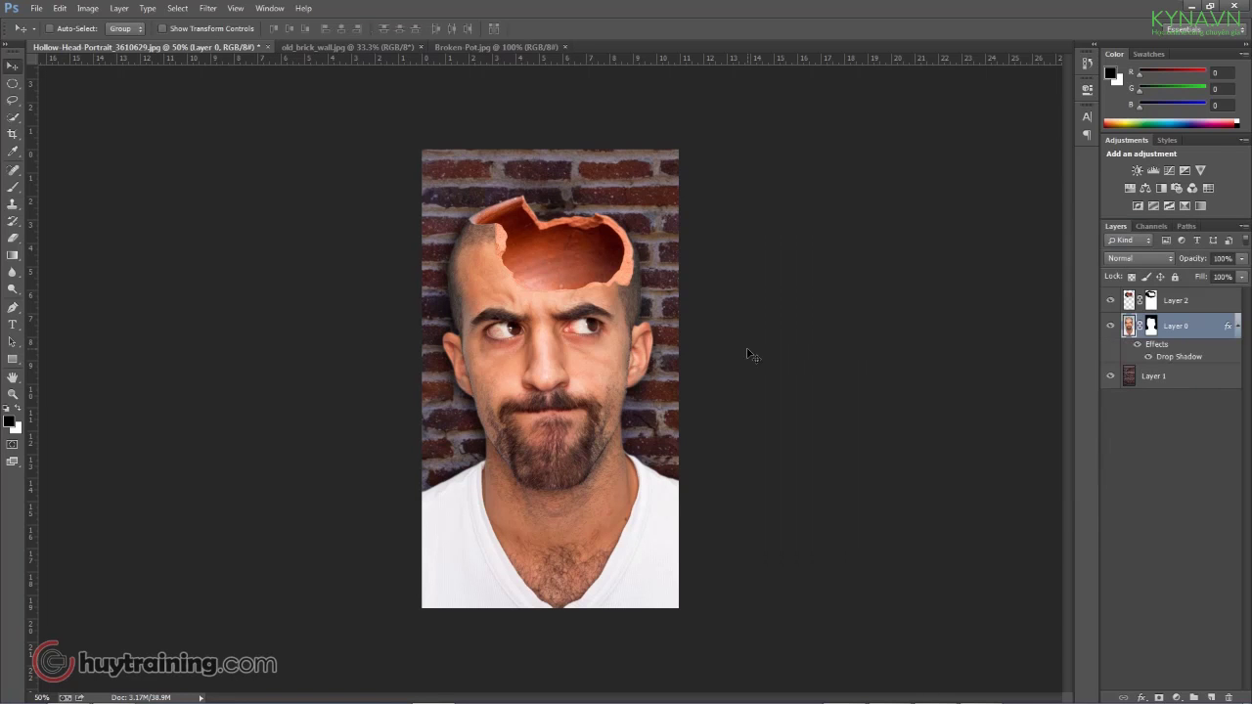